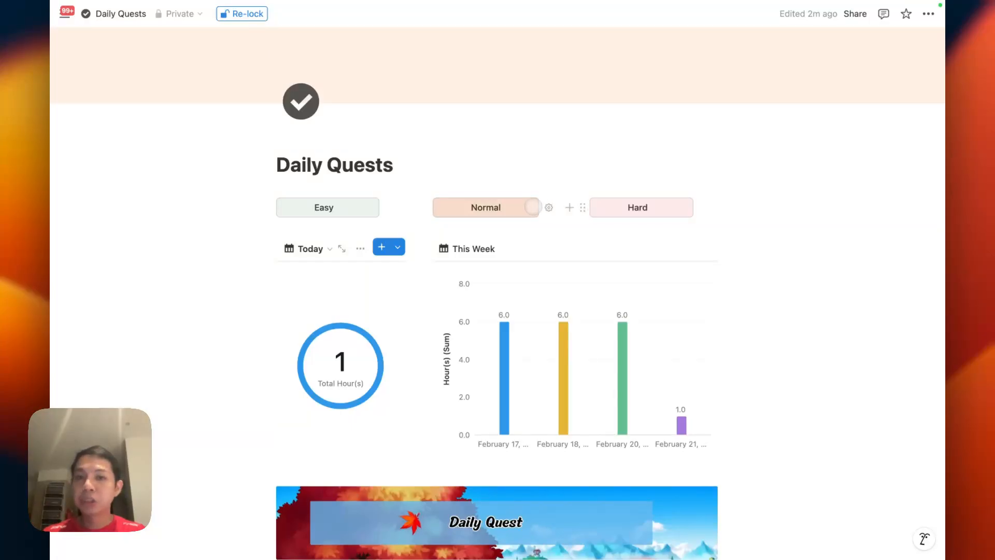
Step: Delete the "Talk to manager" entry from the Easy (2 hours) group of the Quest List
scroll(532, 208, "down", 15)
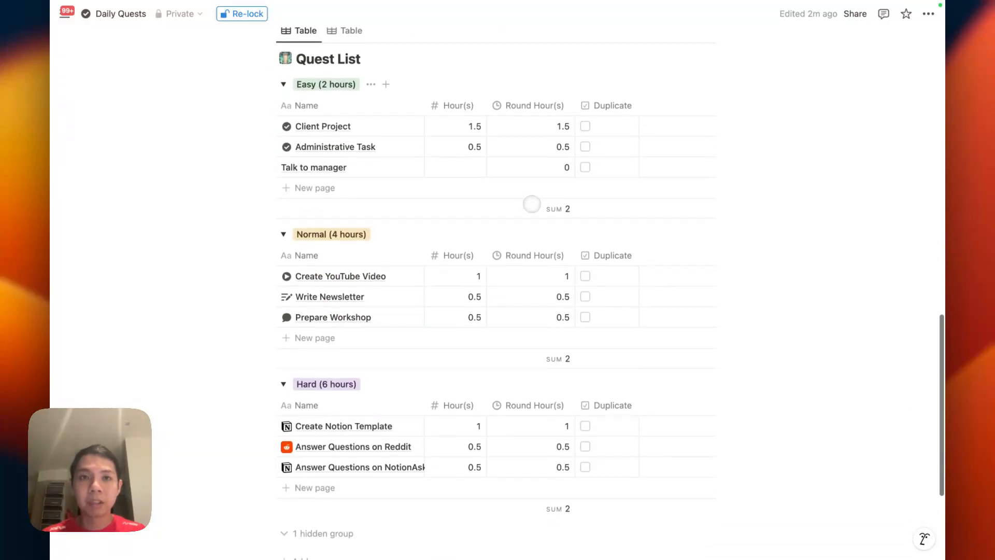
scroll(532, 203, "up", 1)
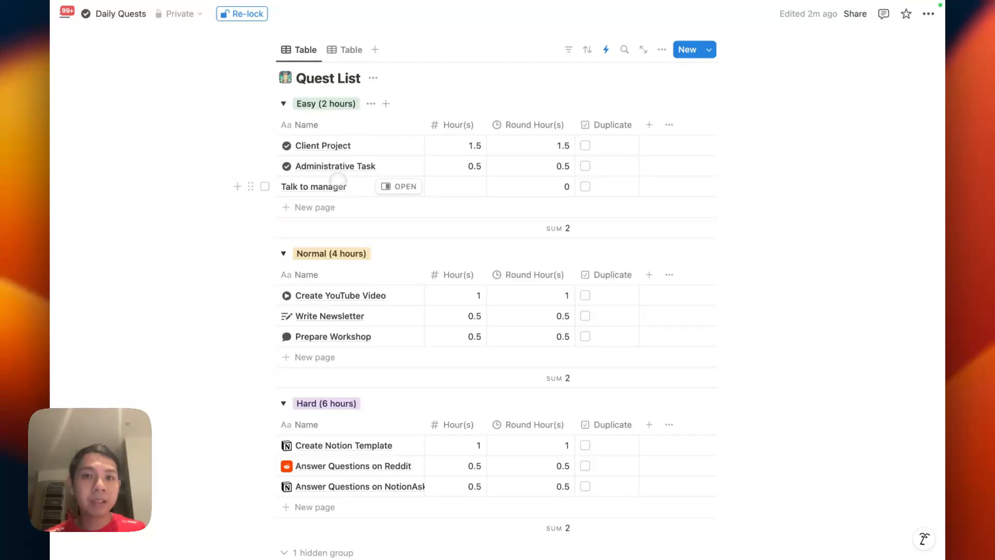
left_click(265, 186)
key("Delete")
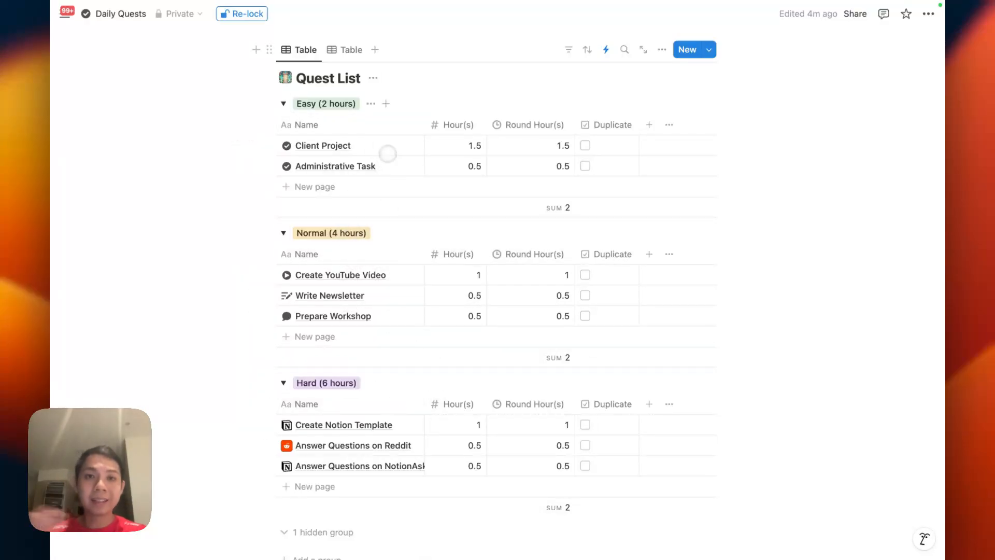
Step: Mark today's quests Talk to manager, Create YouTube Video, Administrative Task and Client Project as completed
scroll(394, 386, "up", 6)
scroll(393, 384, "up", 2)
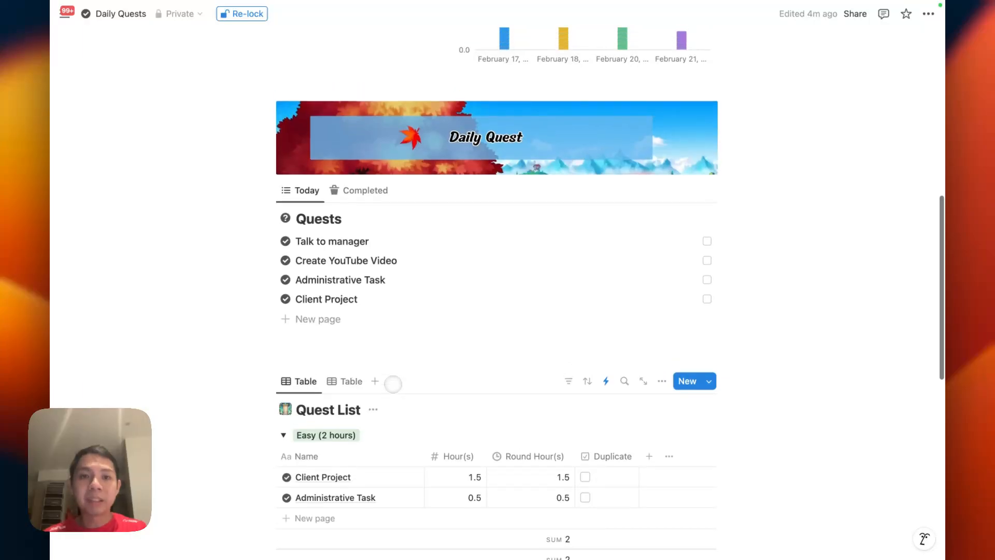
left_click(702, 303)
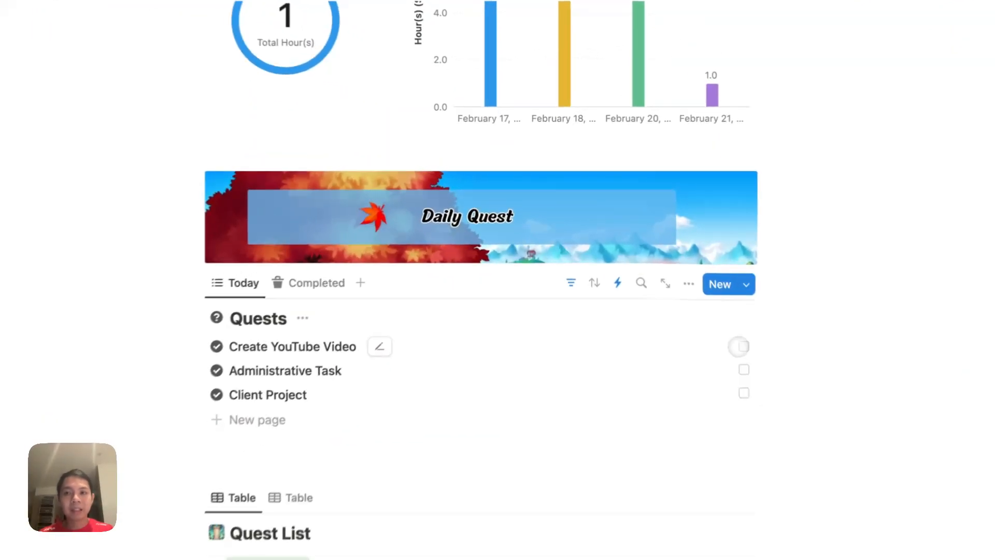
left_click(743, 346)
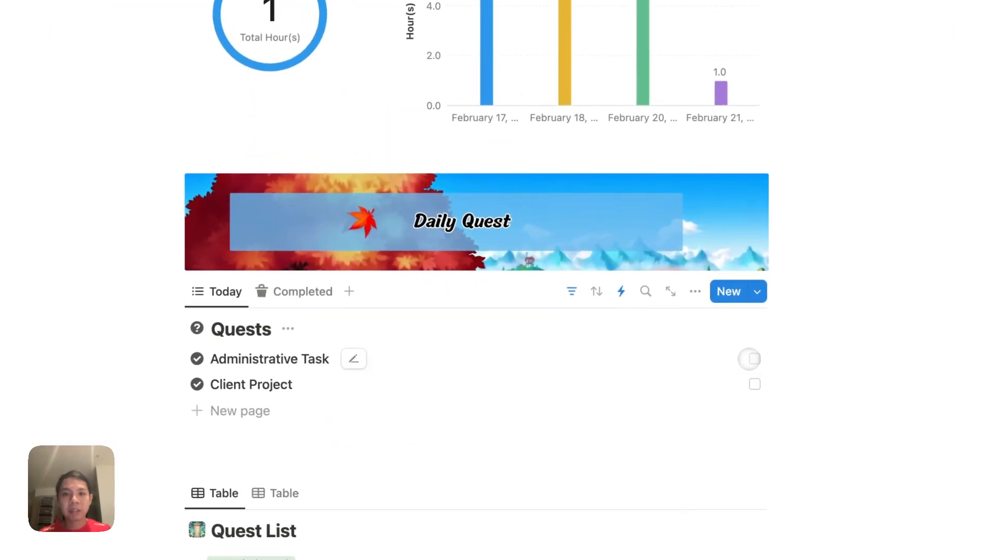
left_click(743, 347)
left_click(742, 346)
Step: Generate a new set of daily quests at the Normal difficulty
scroll(742, 352, "up", 6)
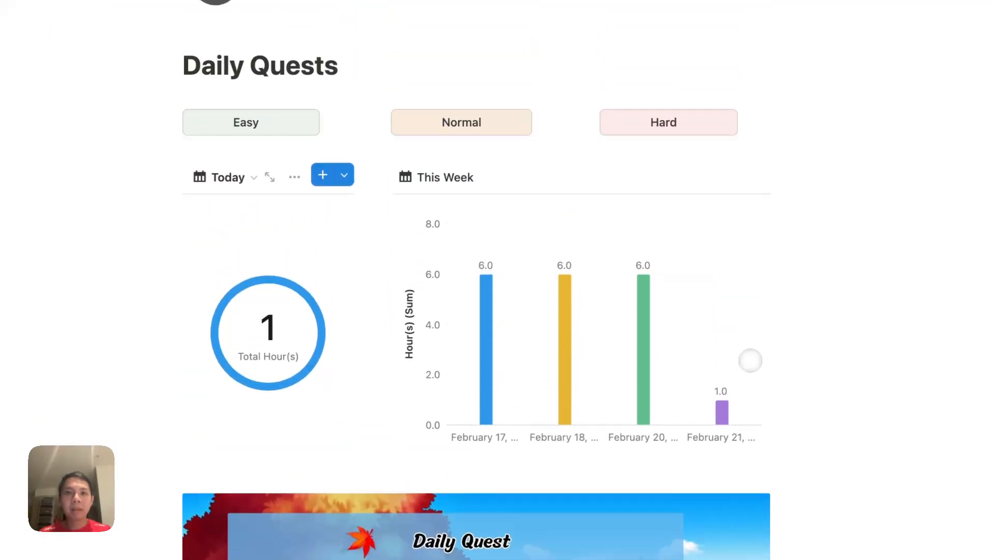
scroll(750, 360, "up", 1)
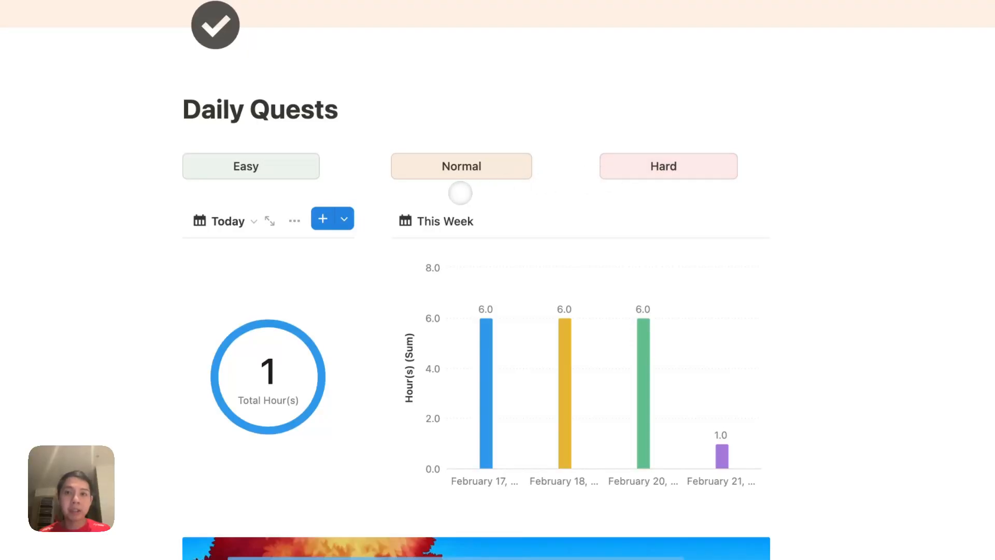
left_click(447, 172)
left_click(452, 169)
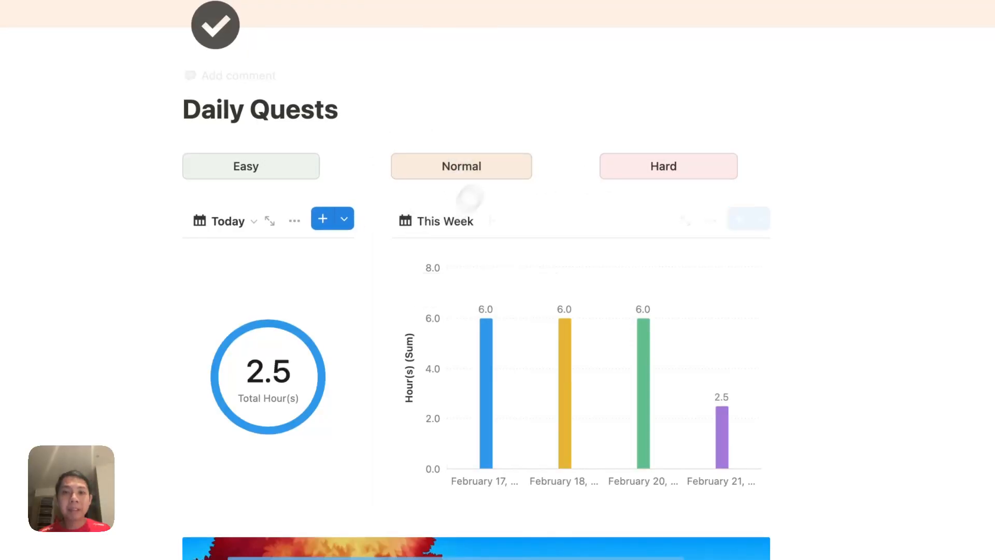
Step: Examine the generated quests for today against the Quest List groups and the daily and weekly hour charts
scroll(440, 193, "down", 5)
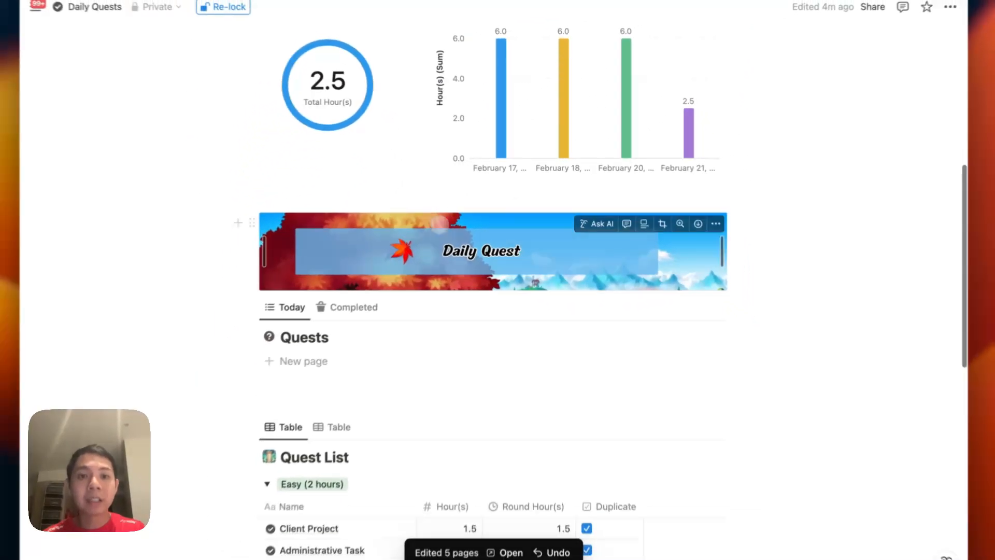
scroll(440, 224, "down", 1)
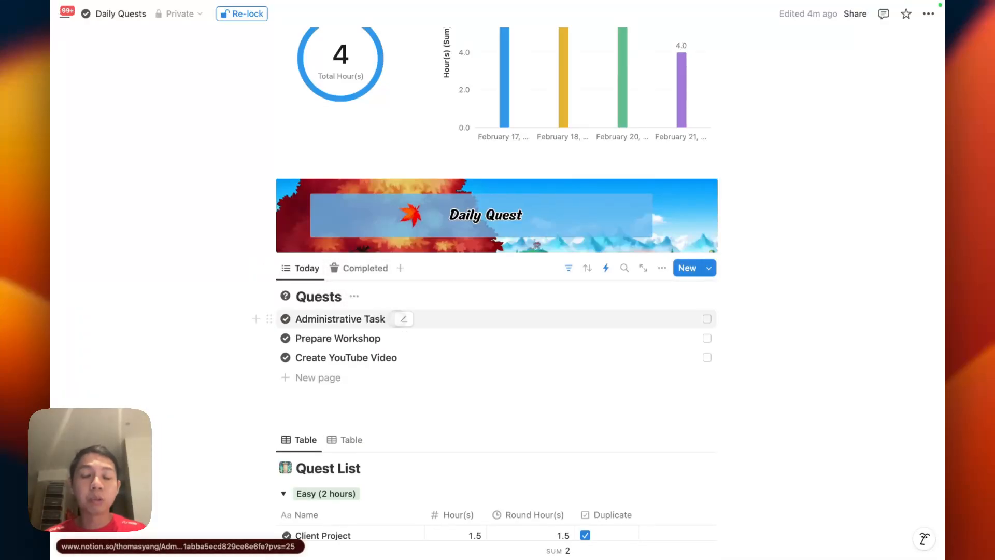
scroll(443, 339, "down", 1)
scroll(443, 339, "down", 1)
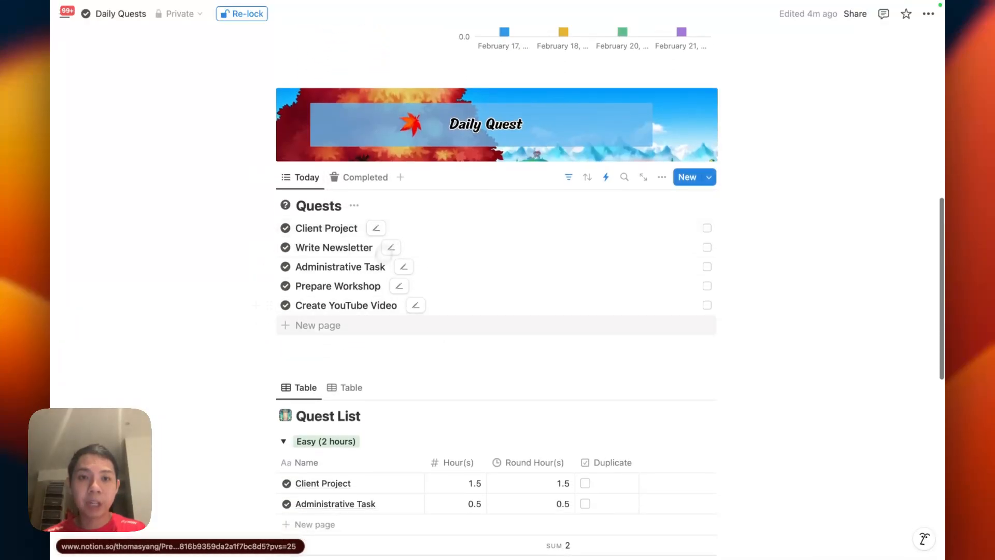
scroll(460, 230, "down", 5)
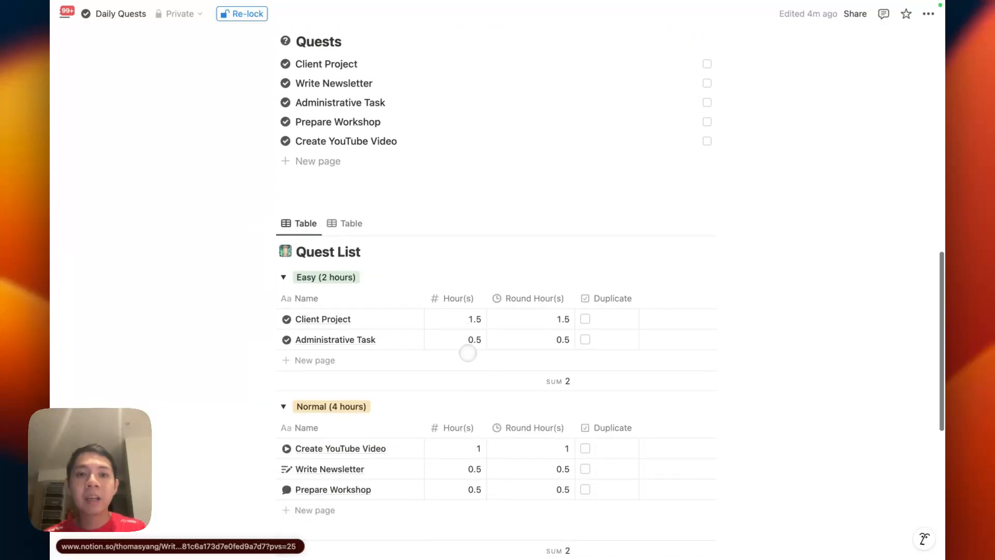
scroll(355, 305, "up", 10)
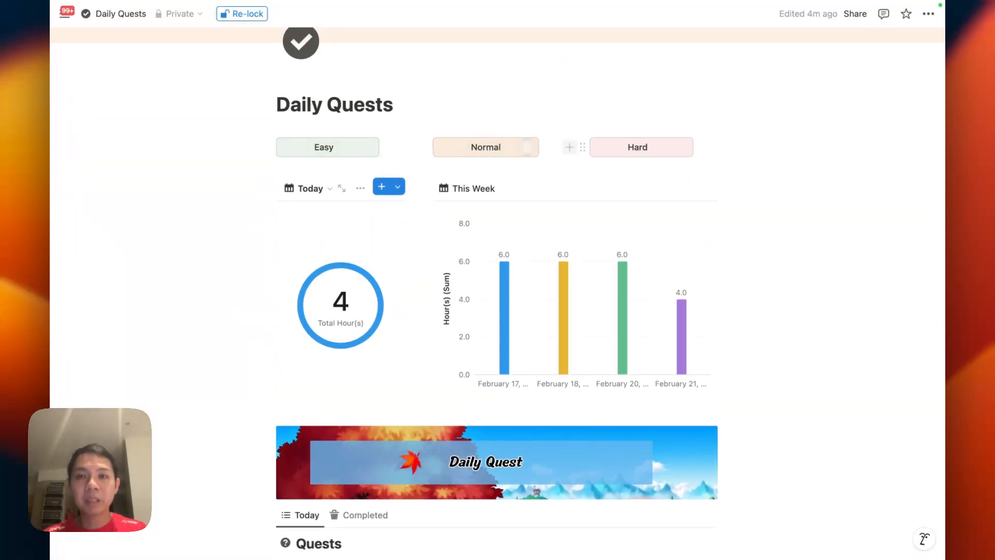
Step: View the automations set up on the Quests database and close the list
scroll(567, 200, "down", 4)
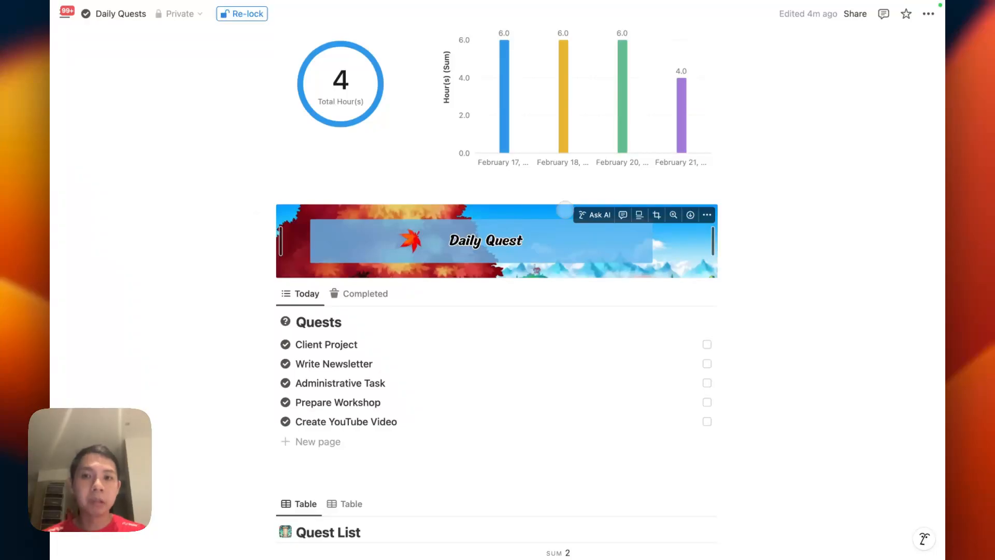
left_click(605, 293)
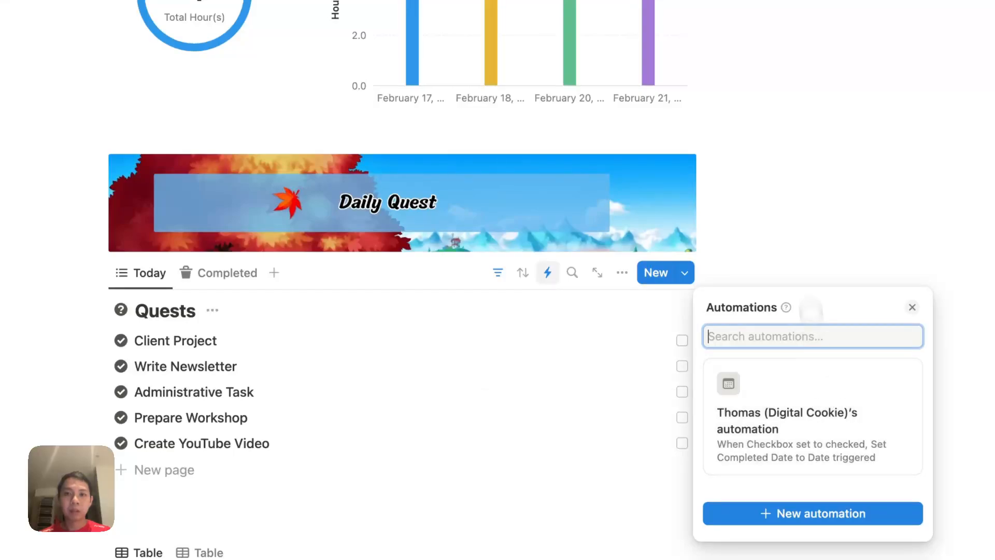
left_click(798, 209)
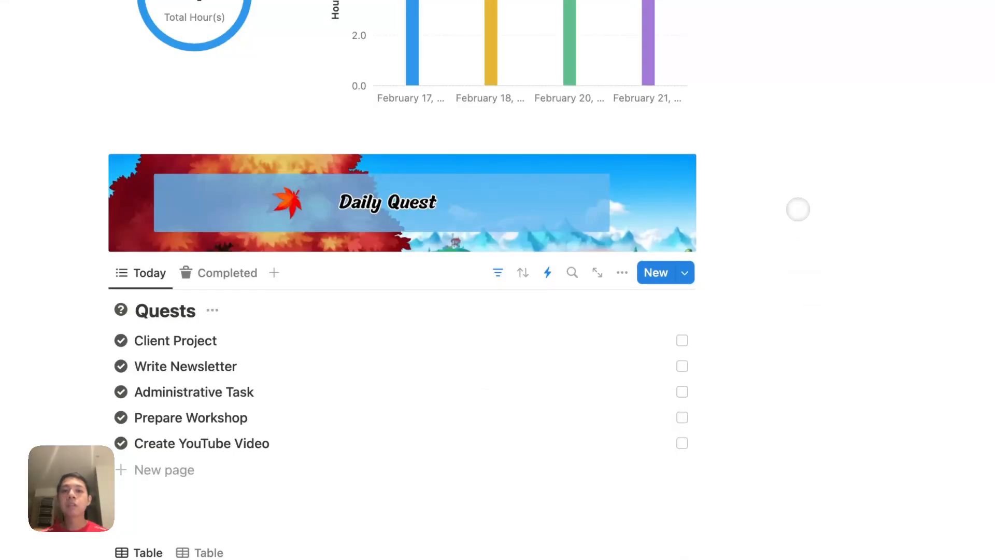
Step: Add a Table view to the finished Quests database and look through all its properties
scroll(798, 210, "down", 4)
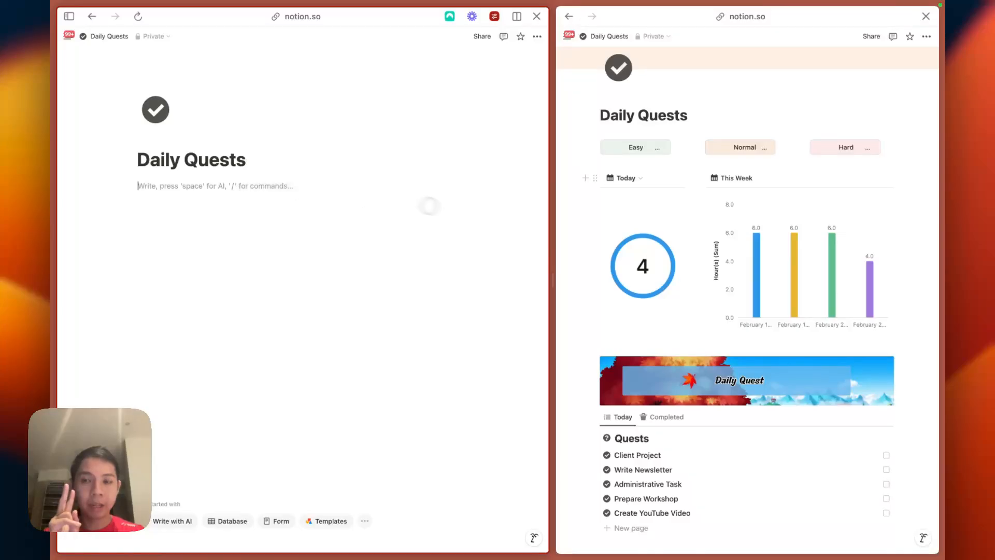
scroll(643, 264, "down", 6)
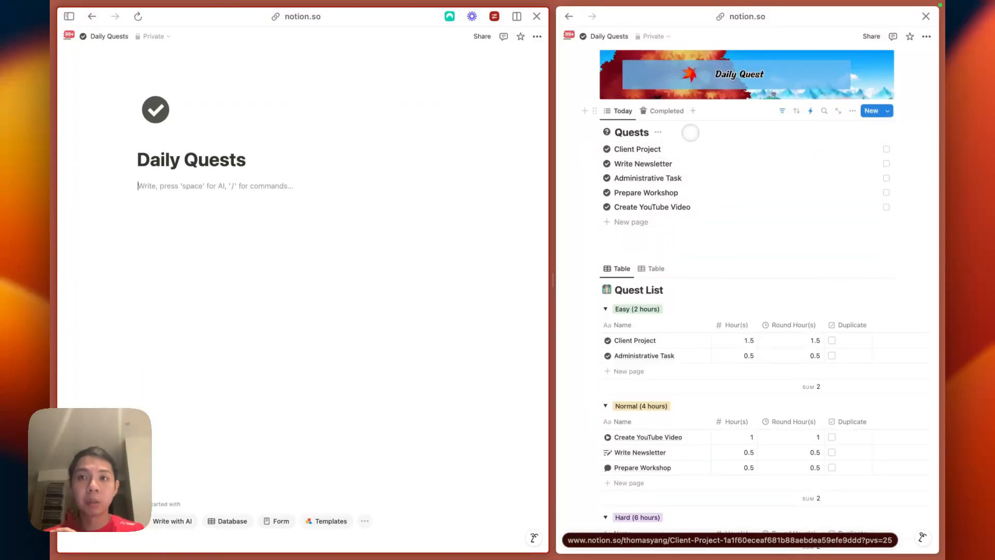
left_click(694, 111)
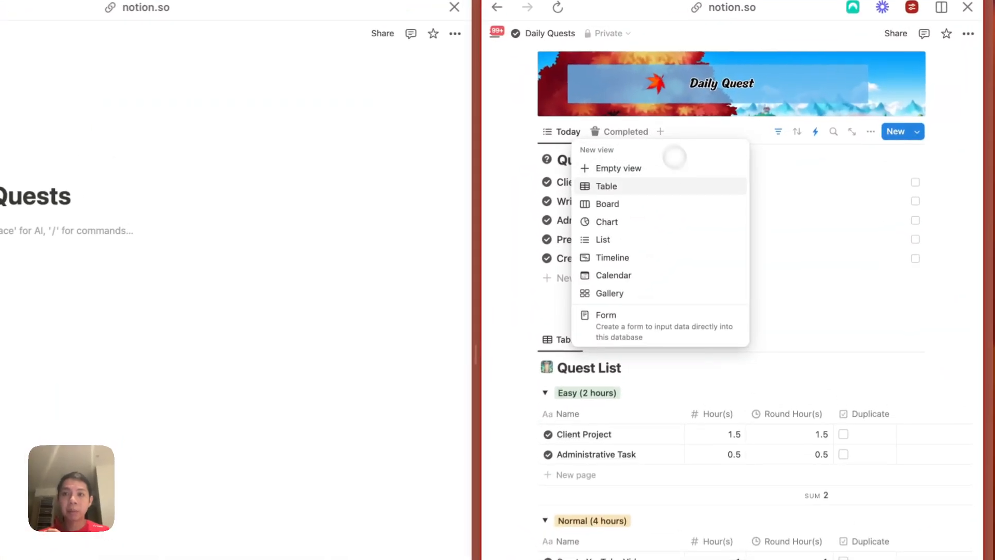
left_click(679, 188)
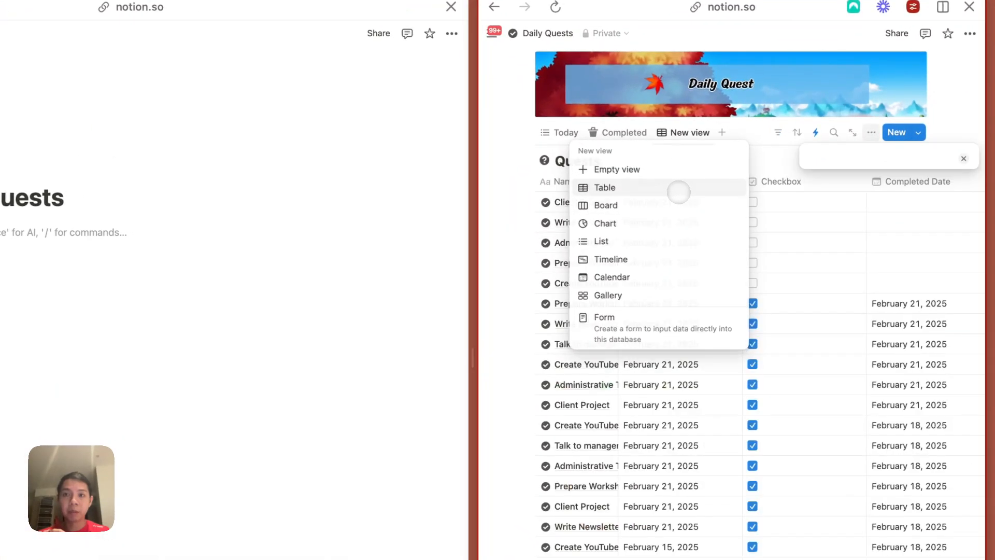
left_click(726, 173)
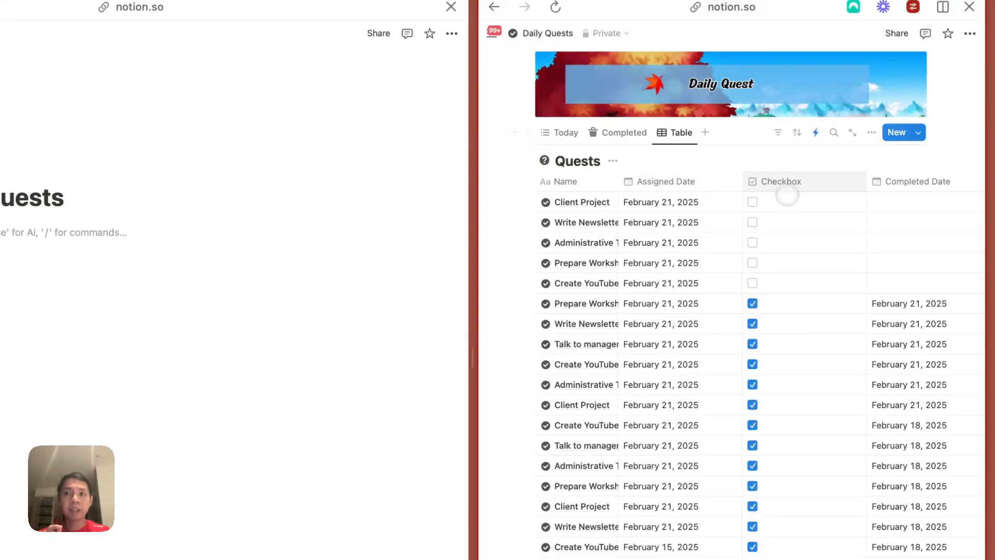
scroll(788, 248, "right", 5)
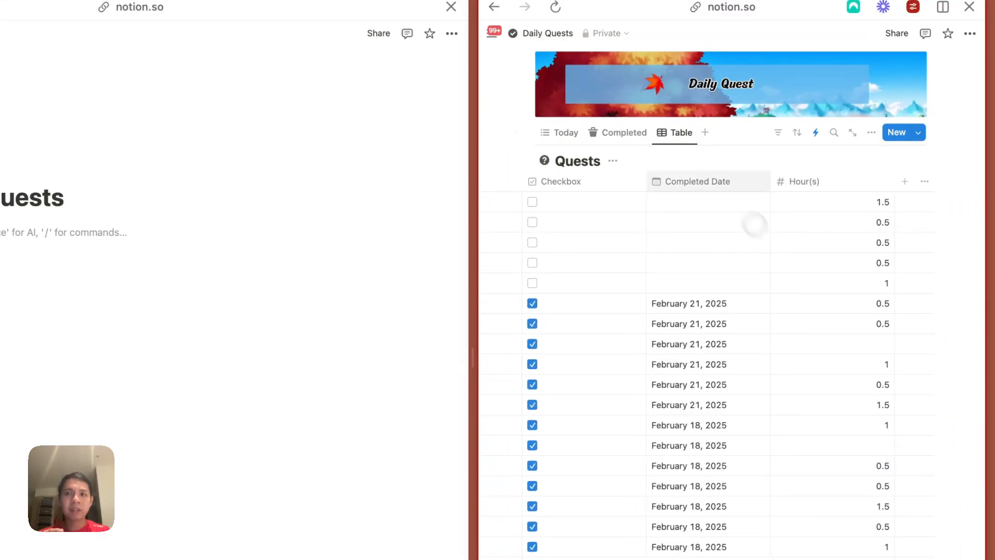
scroll(686, 203, "left", 1)
scroll(687, 203, "left", 5)
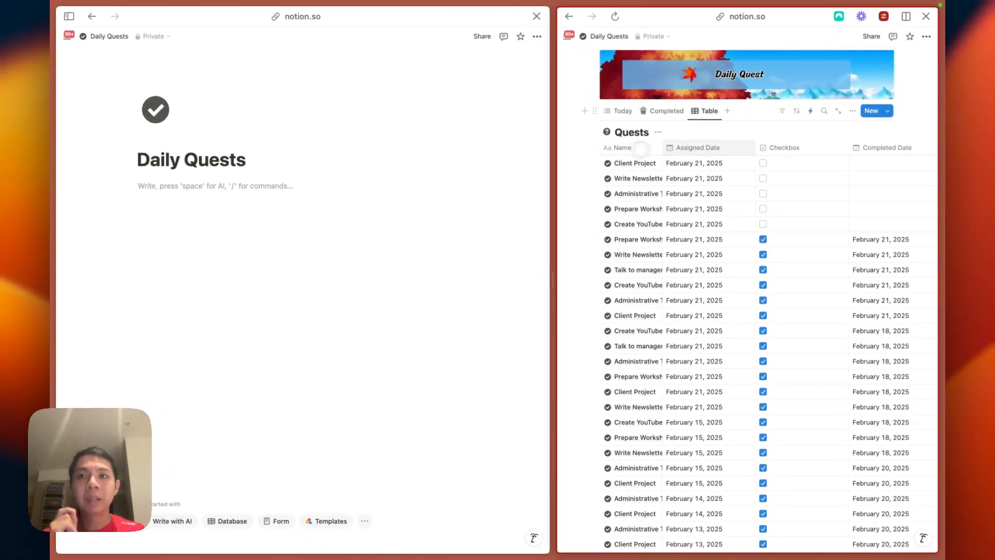
Step: Insert an inline database in the empty Daily Quests page and title it "Quests"
left_click(360, 179)
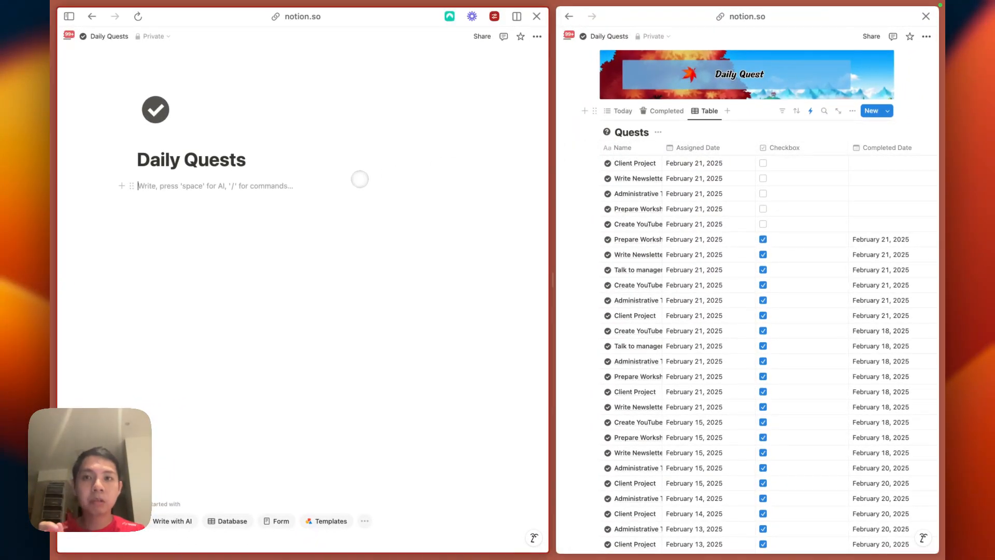
type(".d")
key("BackSpace")
key("BackSpace")
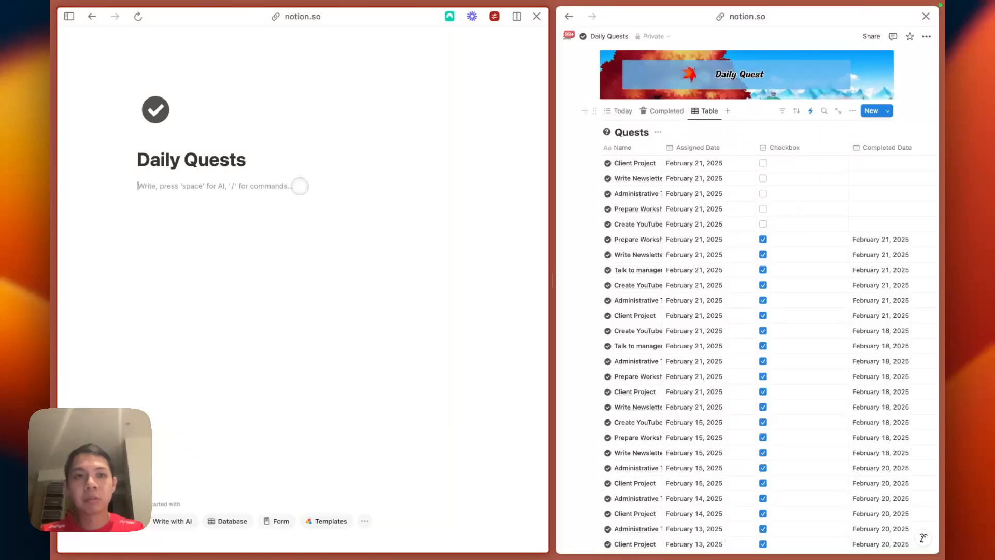
type("/daa")
key("BackSpace")
key("BackSpace")
key("BackSpace")
key("BackSpace")
type("/dat")
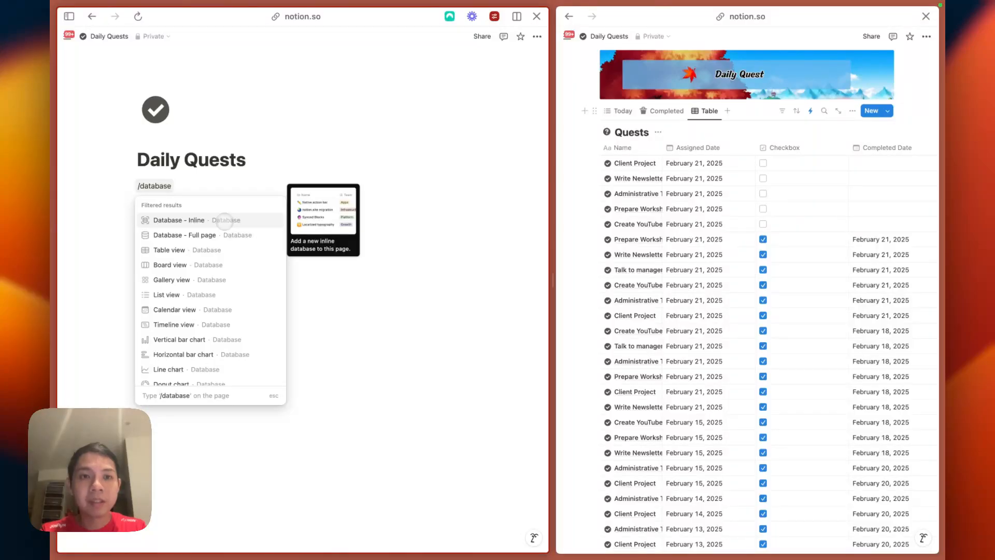
left_click(224, 220)
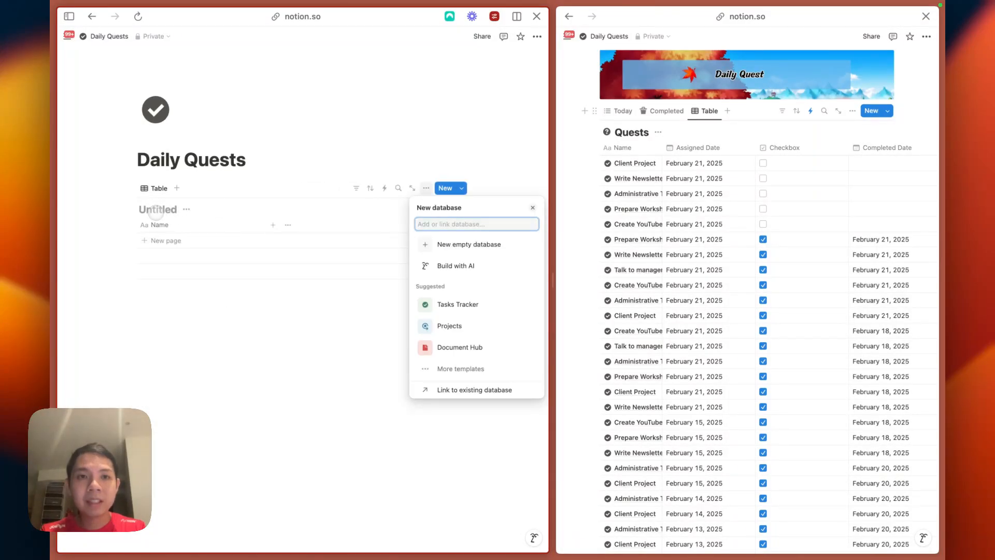
left_click(156, 210)
type("Quests")
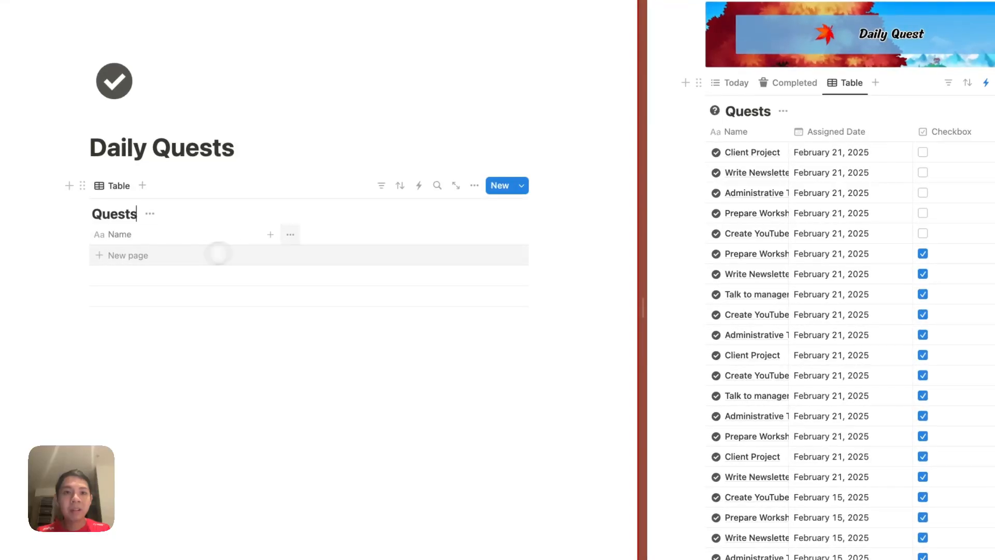
Step: Add a Date property named "Assigned Date" to the new Quests database
left_click(271, 234)
type("date")
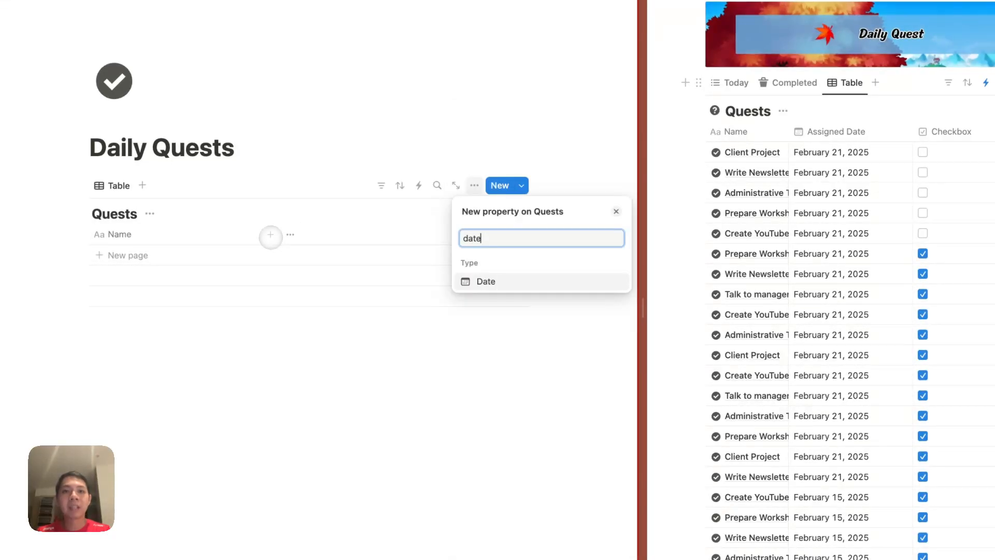
key("Return")
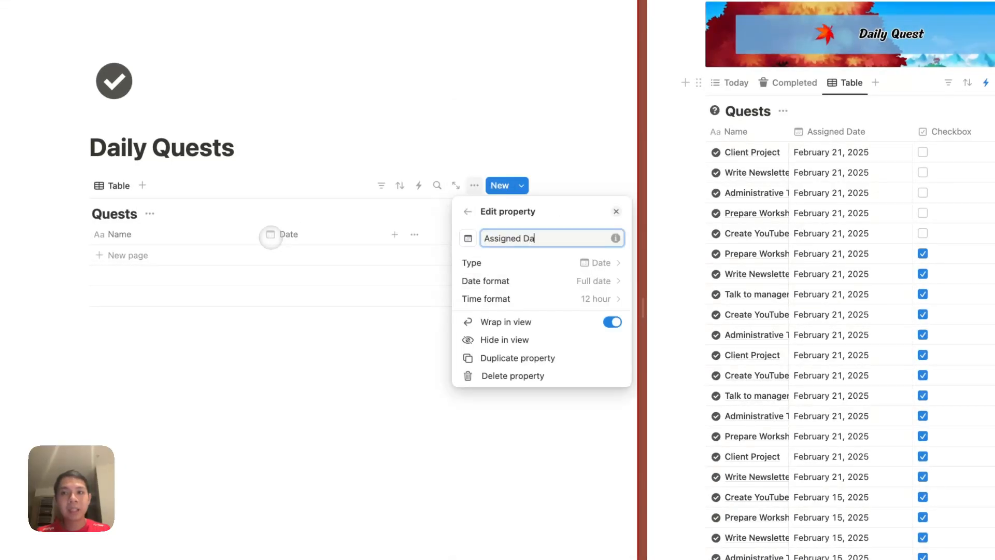
key("Escape")
Step: Add a Checkbox property to the new Quests database, keeping its default name
left_click(399, 236)
type("checkbo")
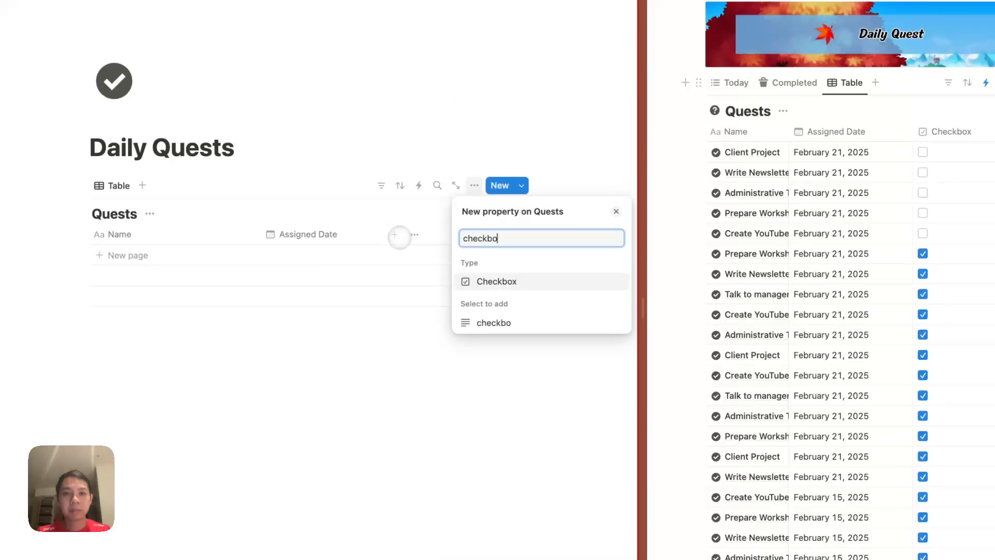
key("Return")
key("Escape")
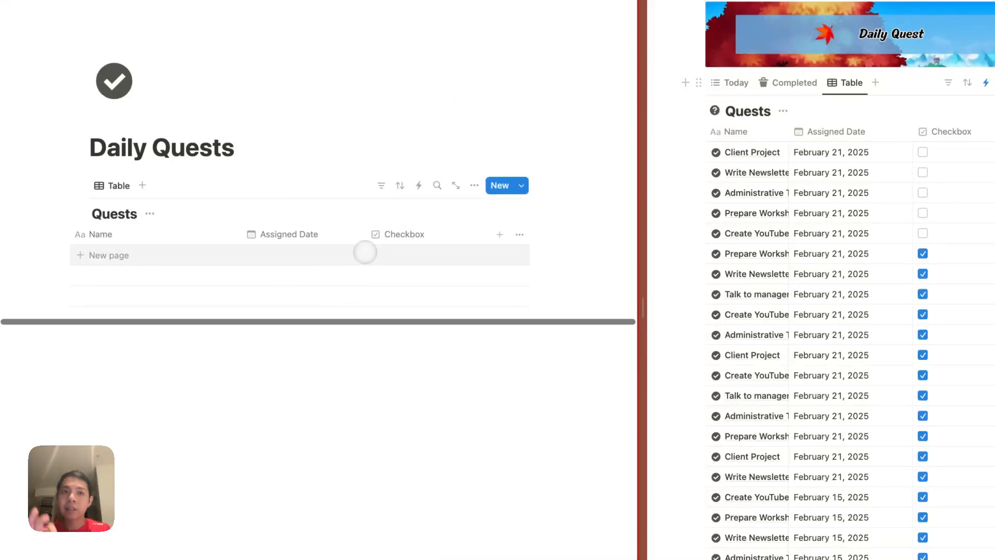
left_click(339, 331)
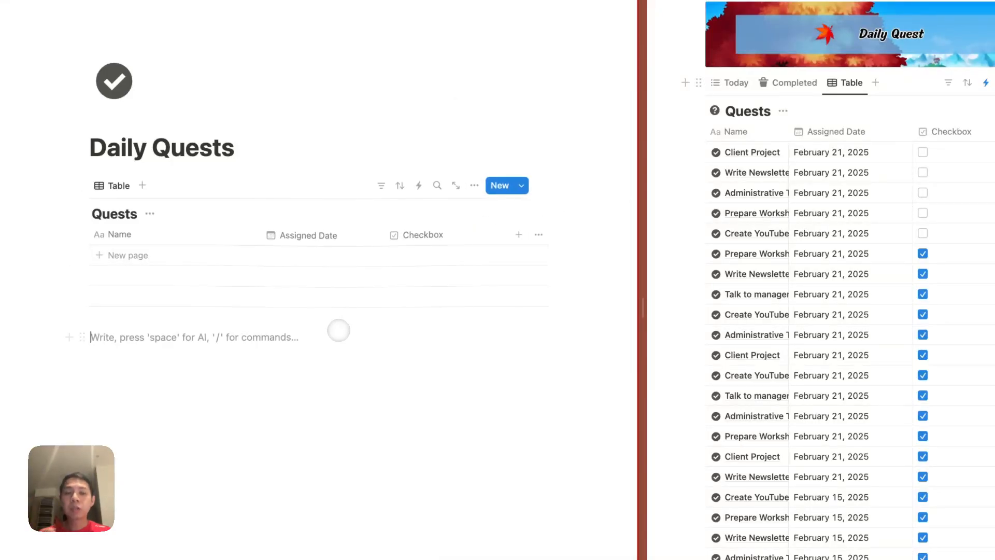
Step: Switch the finished Quests database to its Today view and examine the finished Quest List database below it
left_click(733, 83)
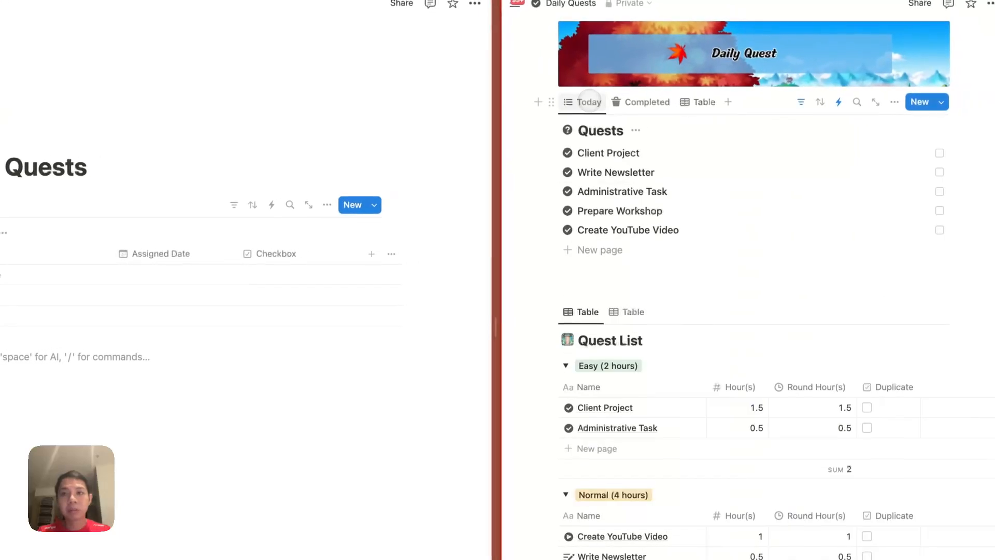
scroll(760, 218, "down", 4)
scroll(762, 221, "up", 1)
scroll(612, 242, "up", 1)
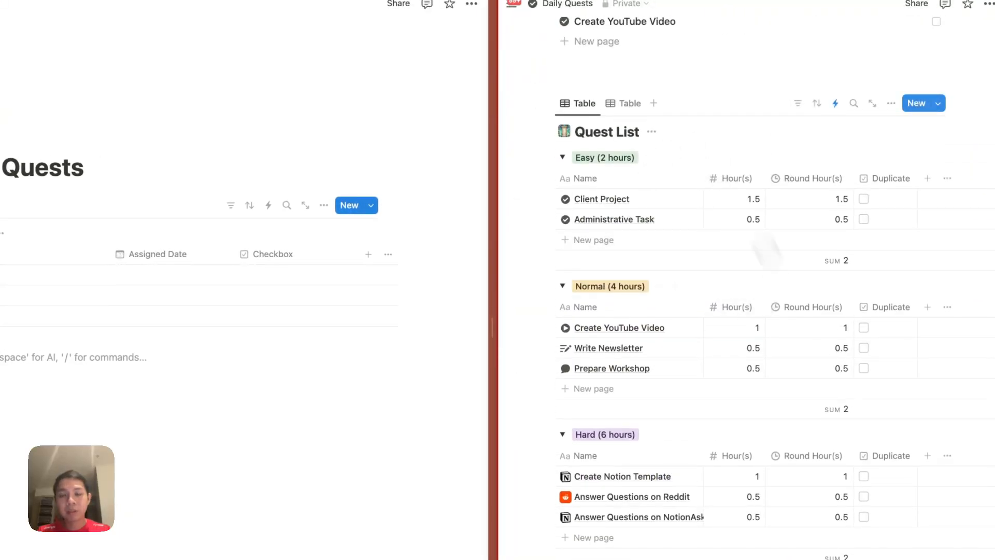
Step: Insert a second inline database below Quests on the new Daily Quests page and title it "Quest List"
type("/data")
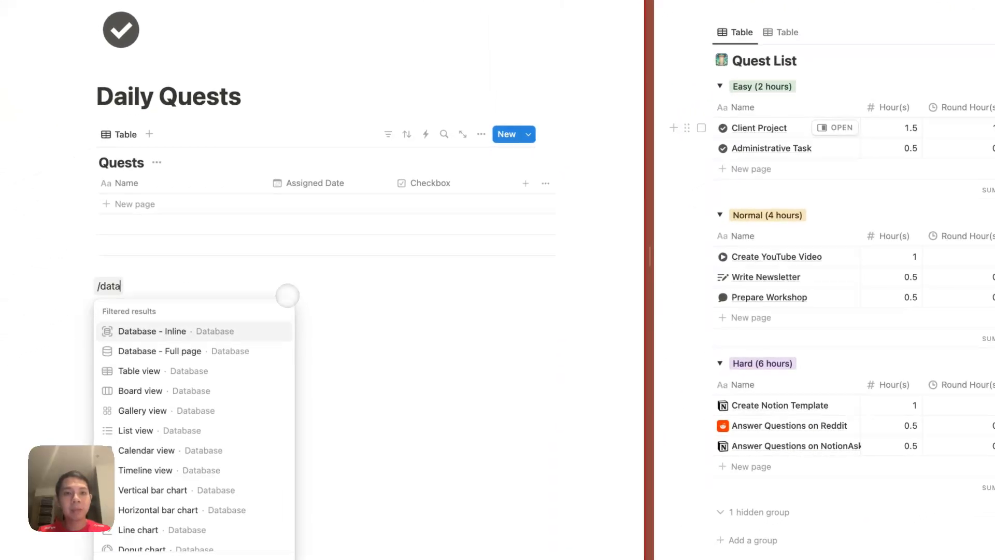
key("Return")
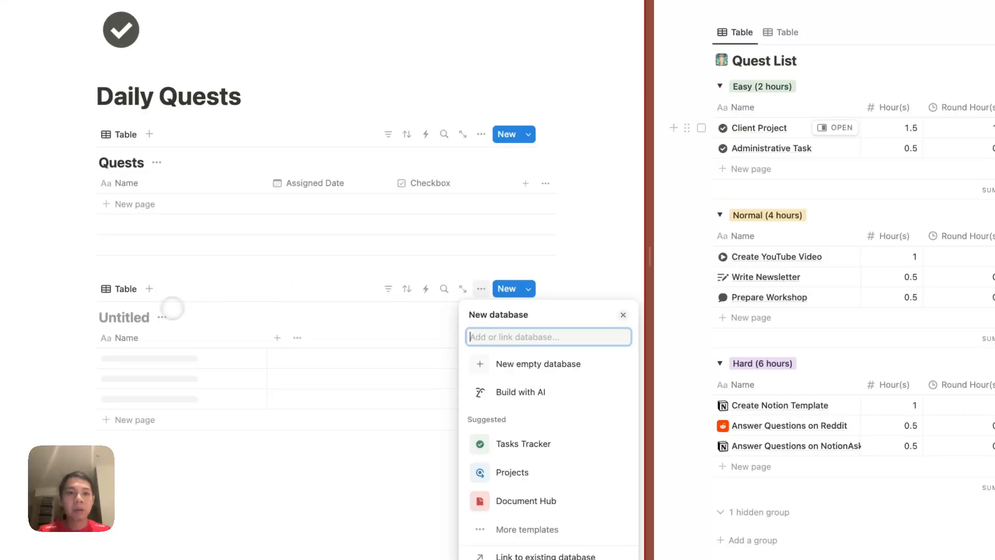
left_click(122, 317)
type("QUest")
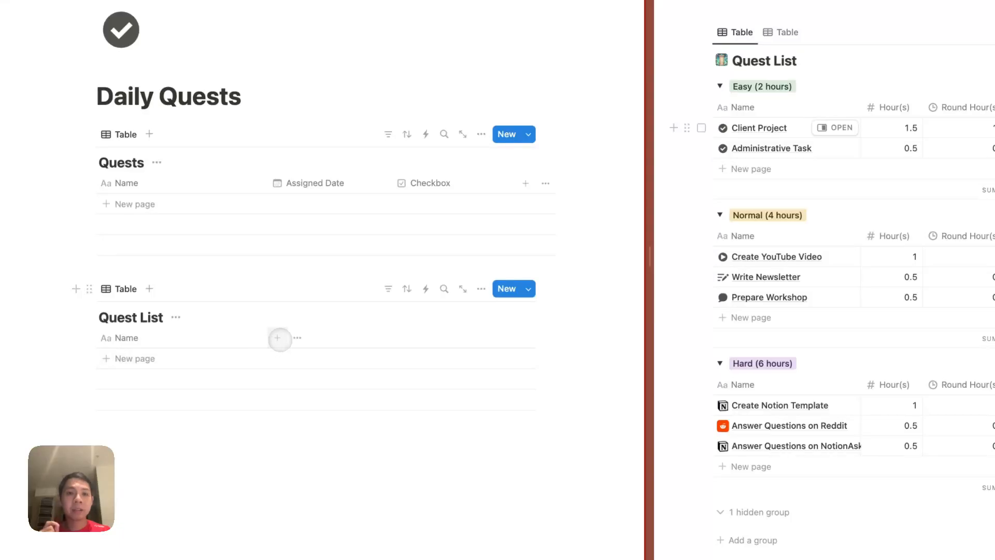
Step: Add a Select property named "Type" to the new Quest List database
left_click(278, 338)
type("select")
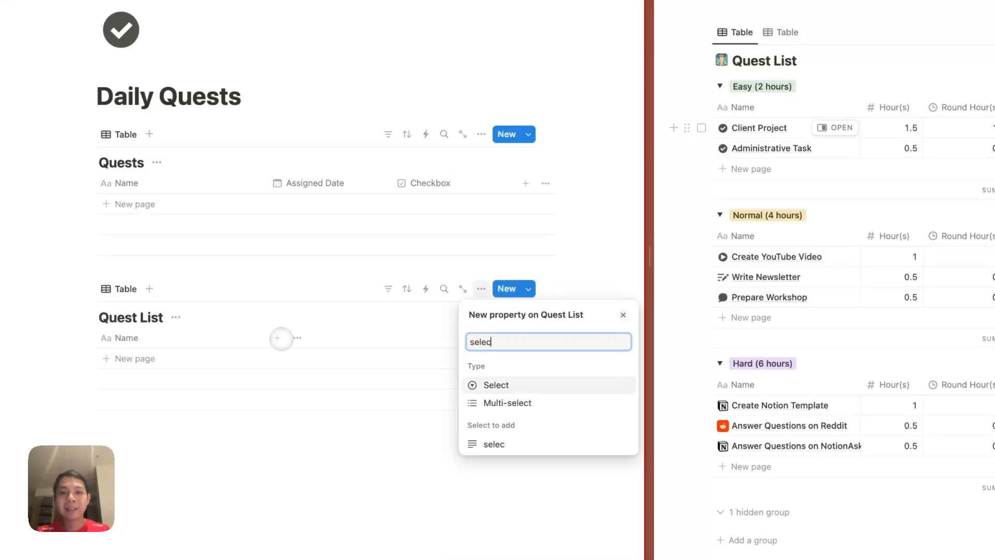
key("Return")
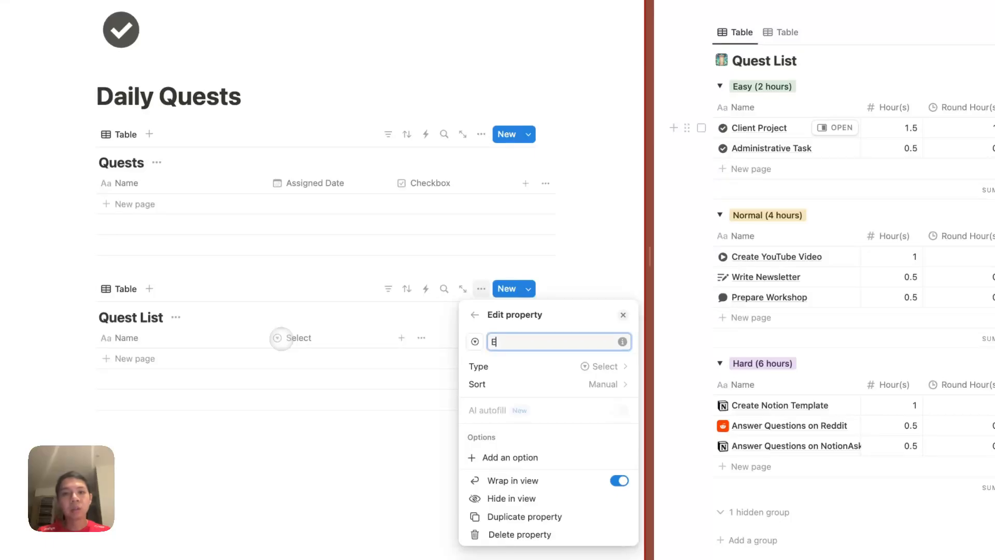
type("Easy (2 hour")
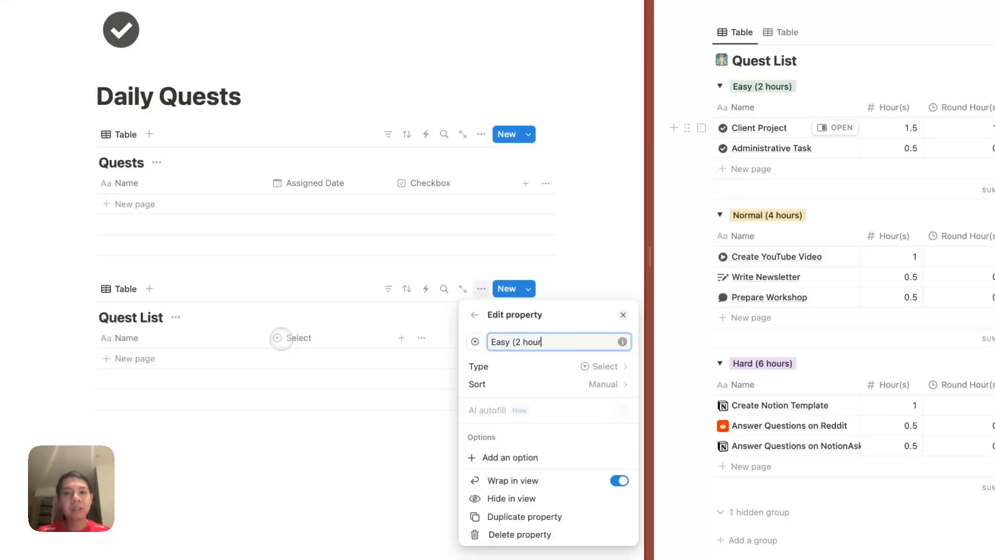
type("s)")
key("ctrl+a")
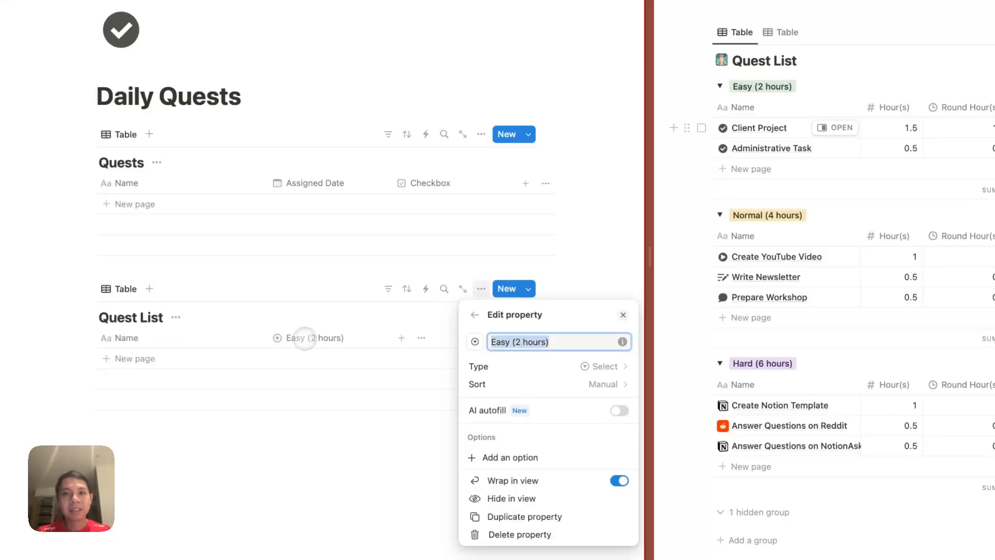
type("Type")
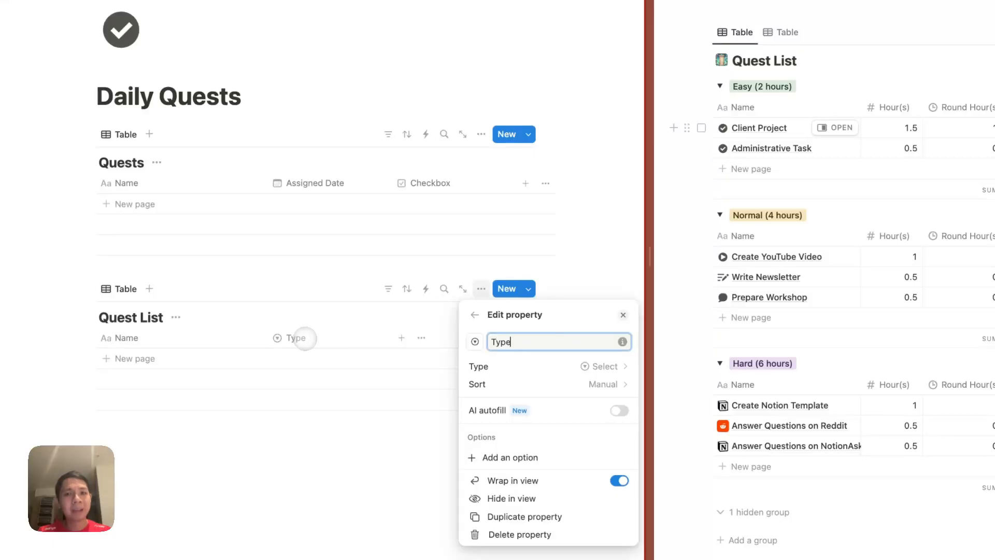
key("Escape")
Step: Add a blank row to the new Quest List and create the Type option "Easy (2 hours)" in it
left_click(318, 359)
left_click(320, 361)
type("E")
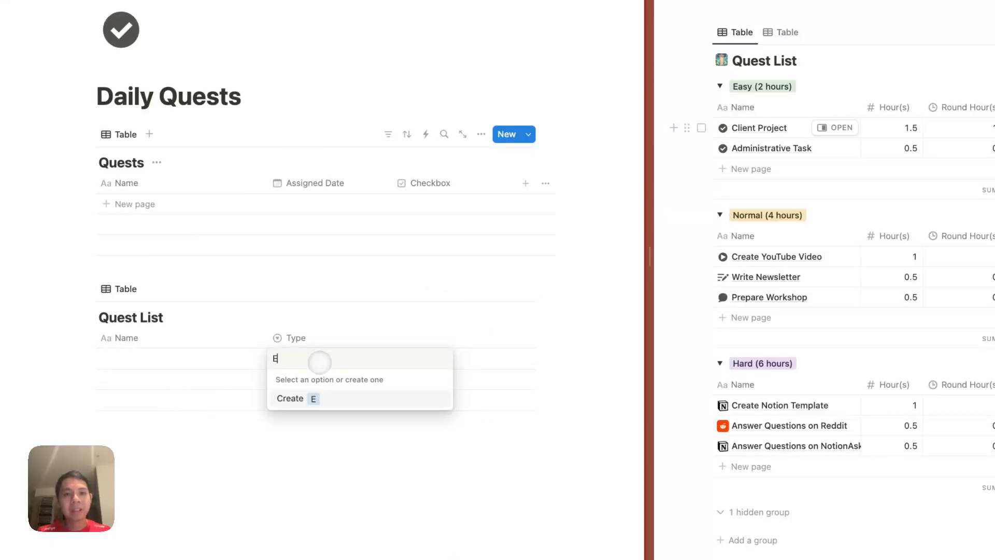
type("asy (2 hours)")
key("Return")
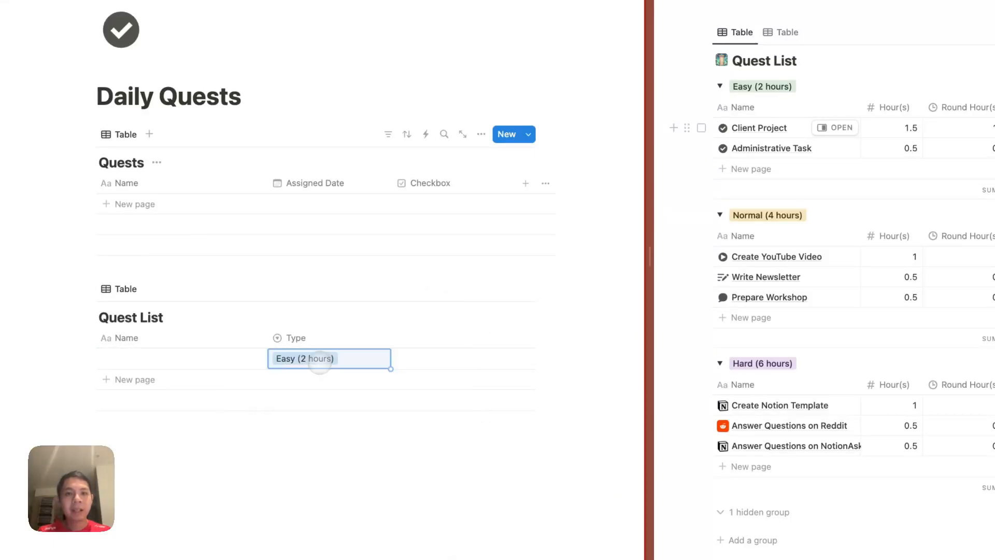
Step: Create the Type options "Normal (4 hours)" and "Hard (6 hours)", leaving the blank row set to "Hard (6 hours)"
left_click(320, 361)
type("Normal (4 h")
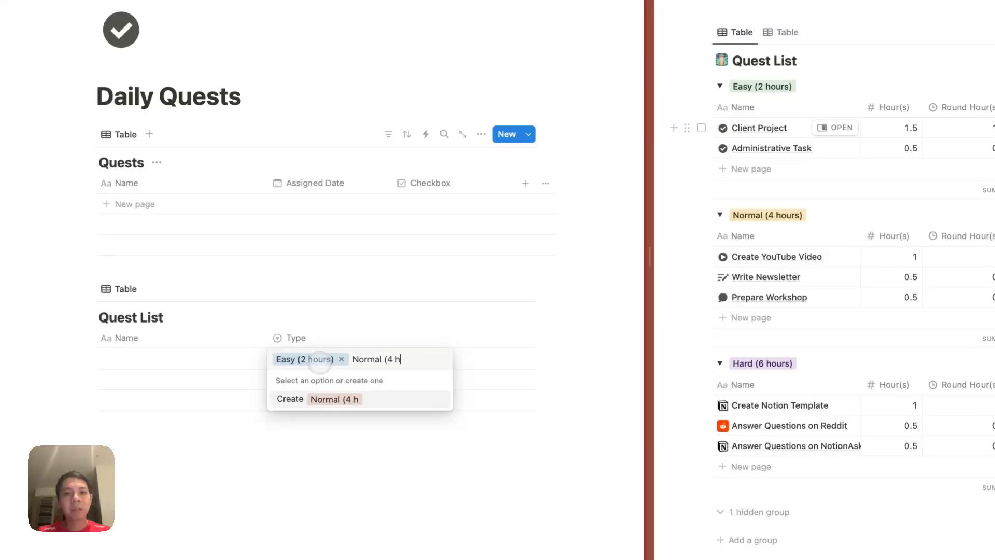
type("ours)")
key("Return")
type("Har")
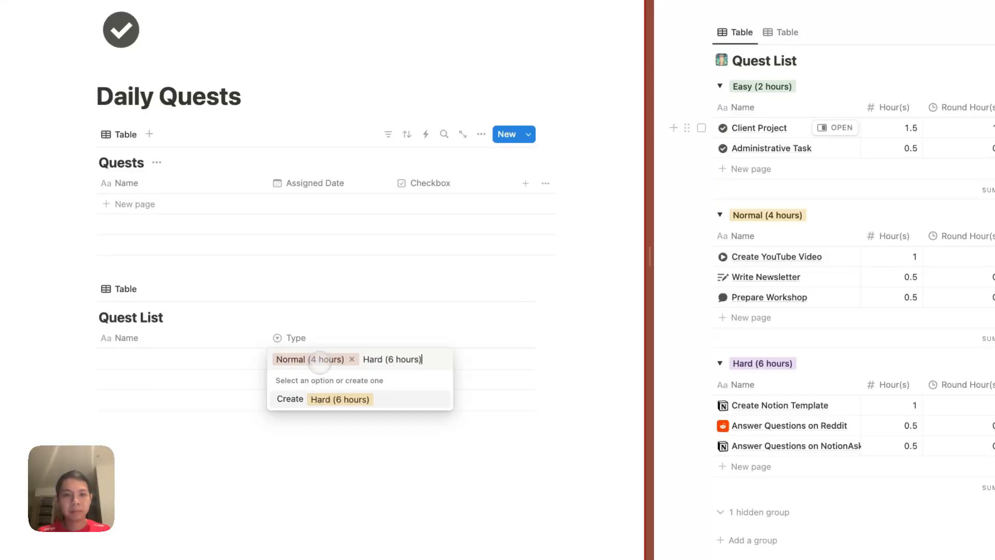
type("d (6 hours)")
key("Return")
left_click(319, 361)
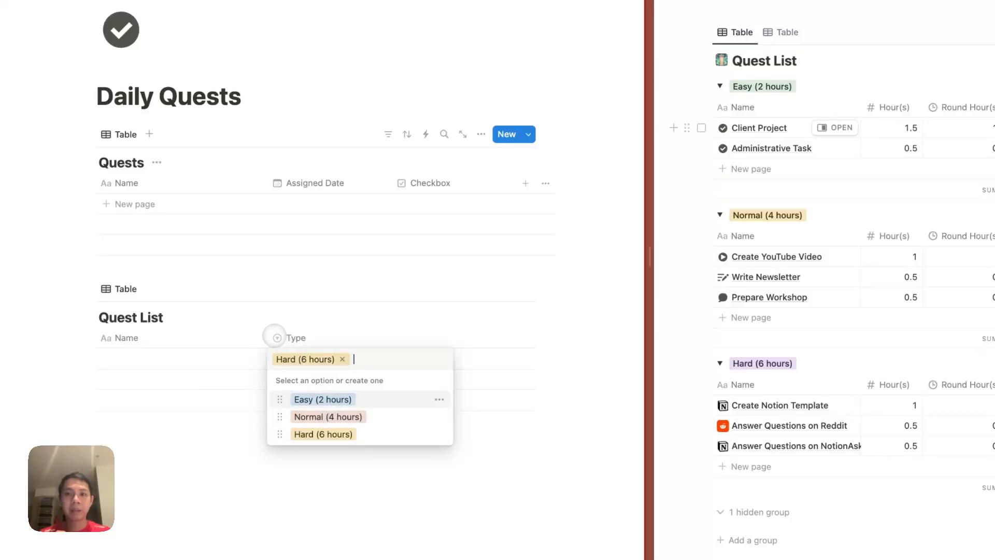
key("Escape")
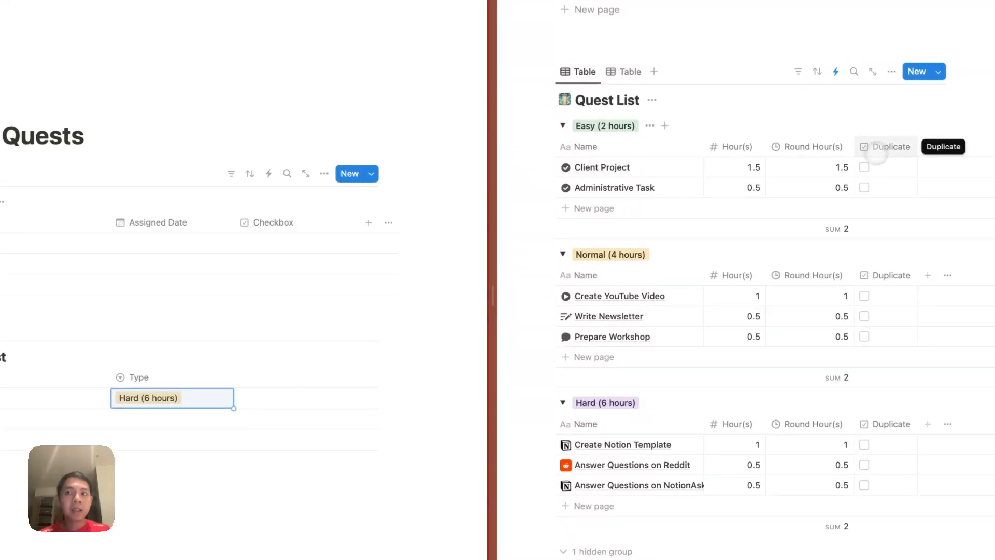
Step: Add a Checkbox property named "Duplicate" to the new Quest List database
left_click(244, 377)
type("check")
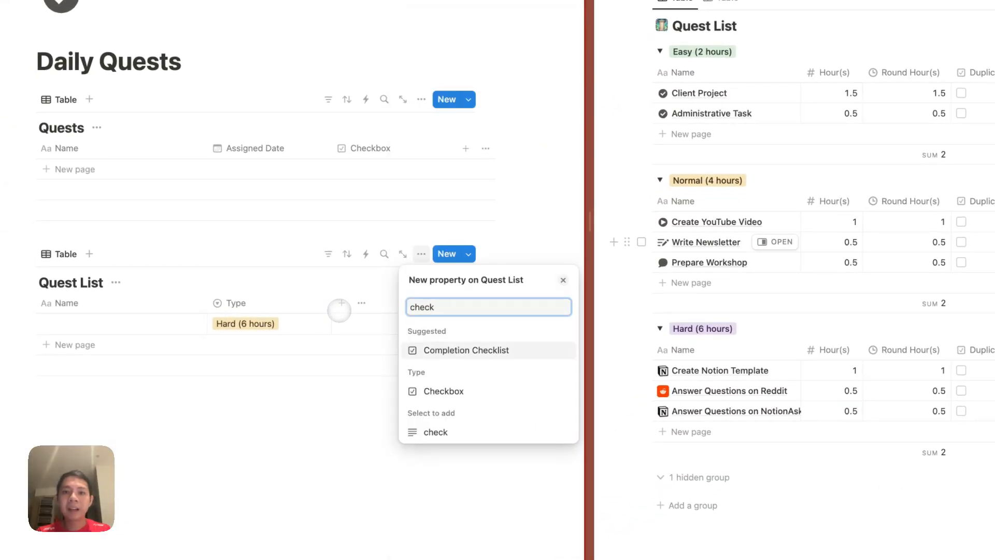
key("Down")
key("Return")
type("Duplicate")
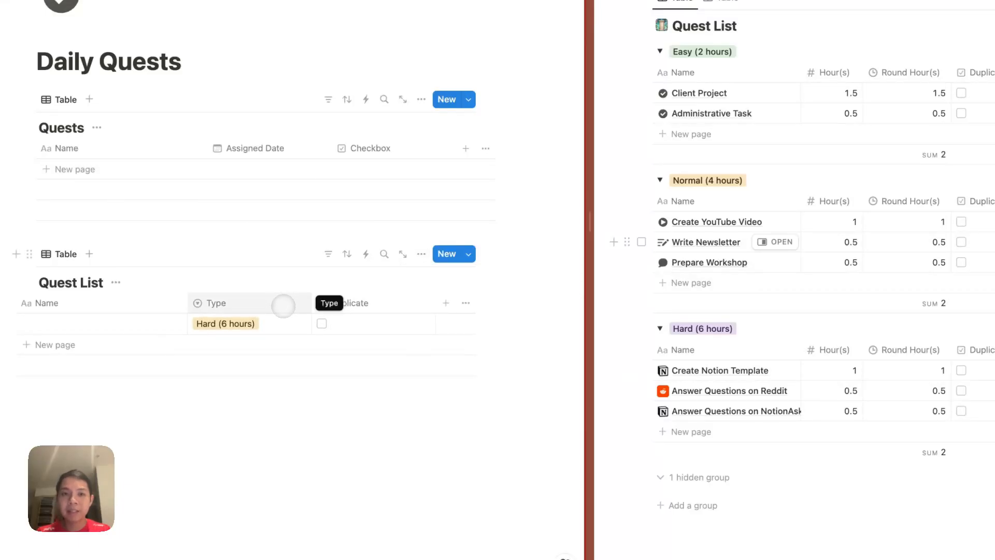
Step: Group the new Quest List table by the Type property
left_click(422, 254)
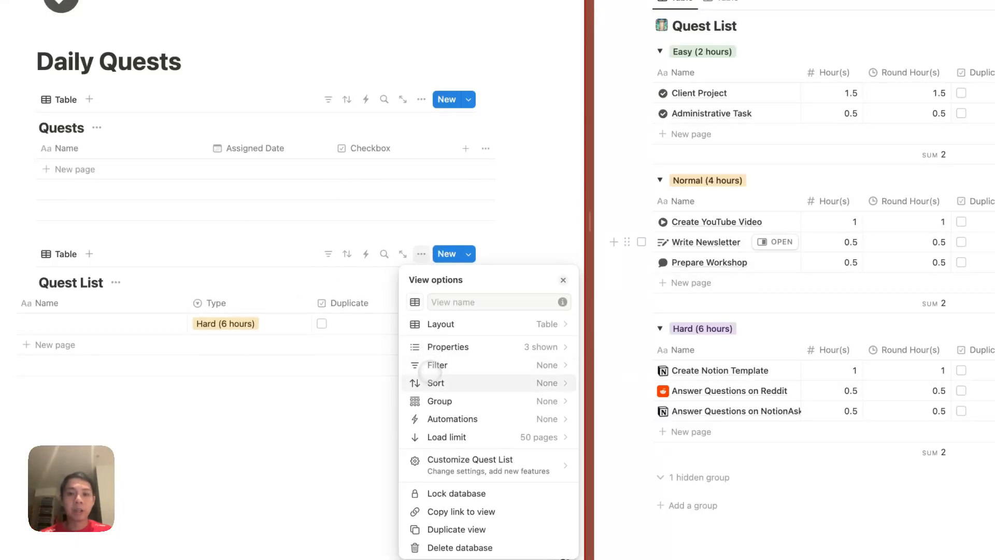
left_click(433, 399)
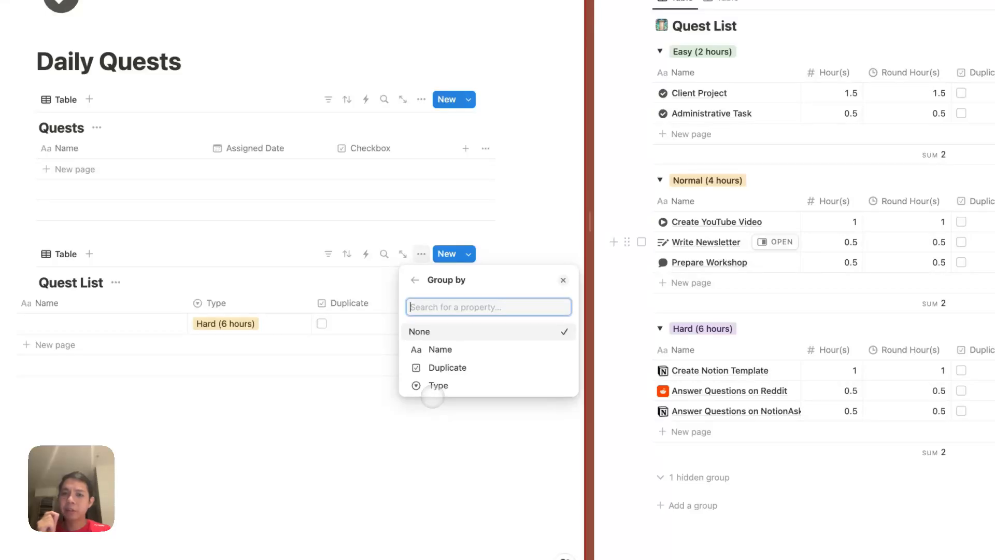
left_click(438, 386)
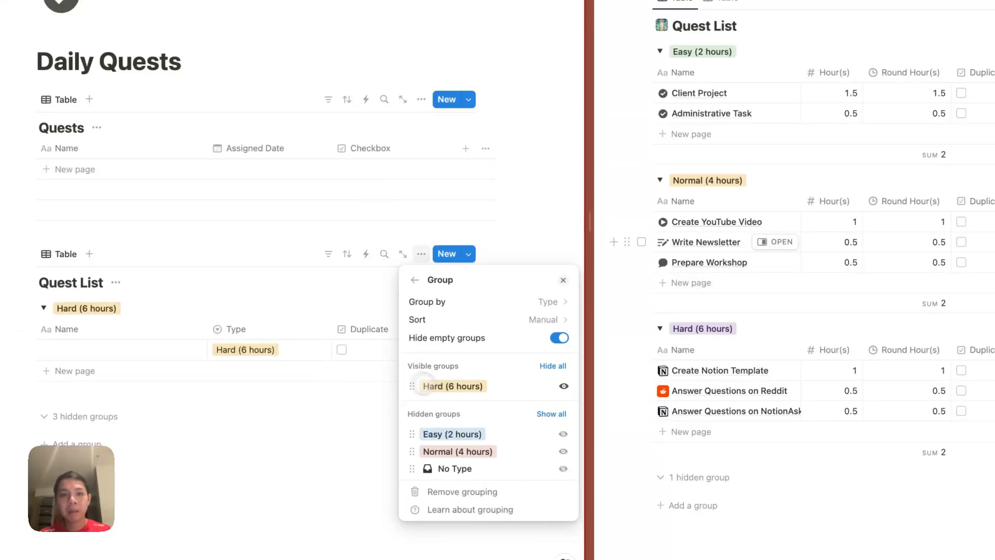
Step: Show the Easy (2 hours) and Normal (4 hours) groups ahead of Hard (6 hours), and turn off hiding of empty groups
left_click(563, 434)
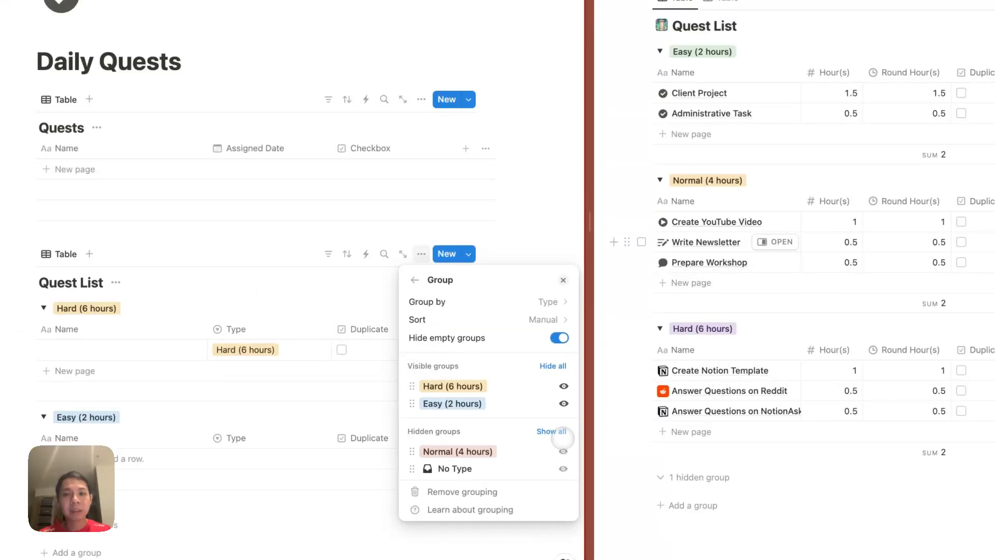
left_click(564, 450)
left_click_drag(466, 387, 466, 421)
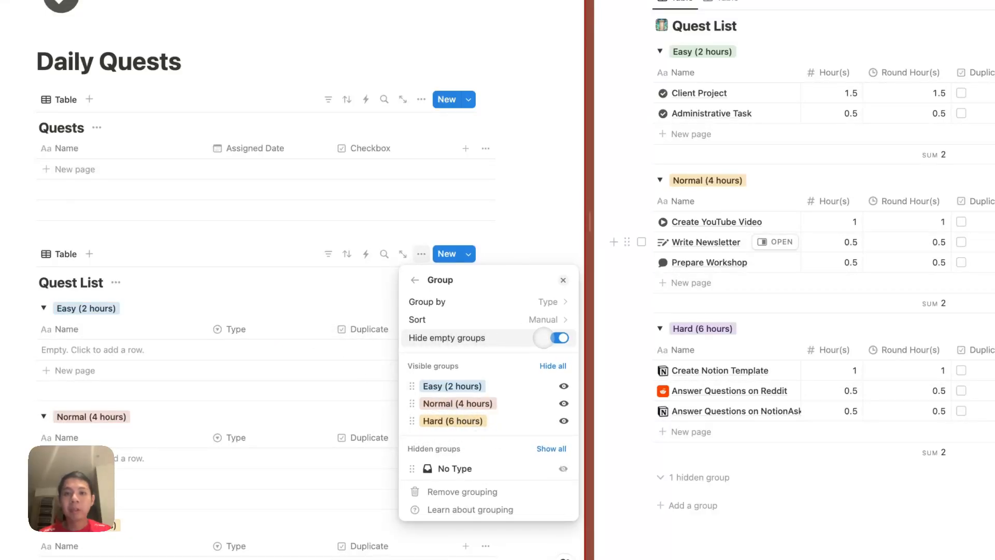
left_click(543, 338)
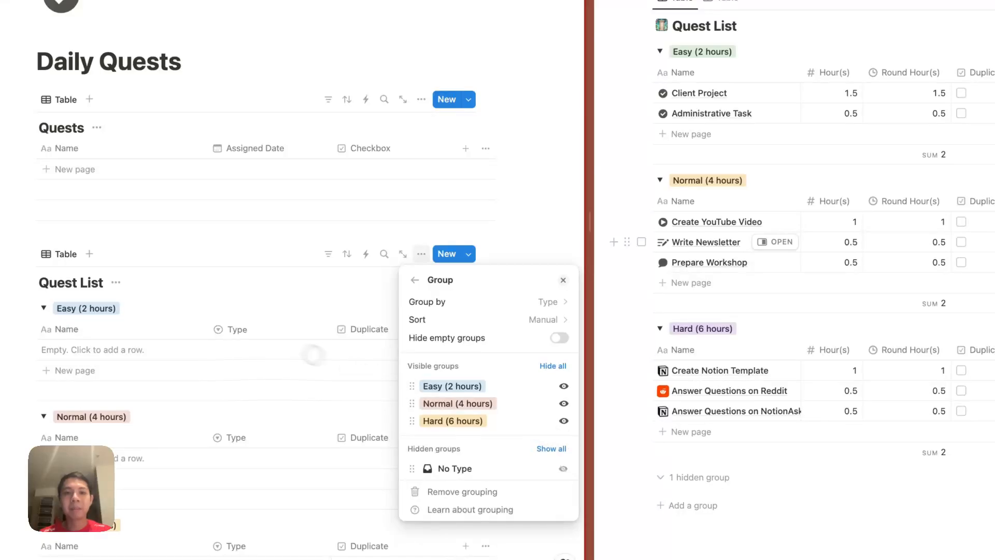
left_click(314, 355)
Step: Add a "Client Project" quest to the Easy (2 hours) group and hide the Type property in the Quest List view
scroll(298, 350, "down", 2)
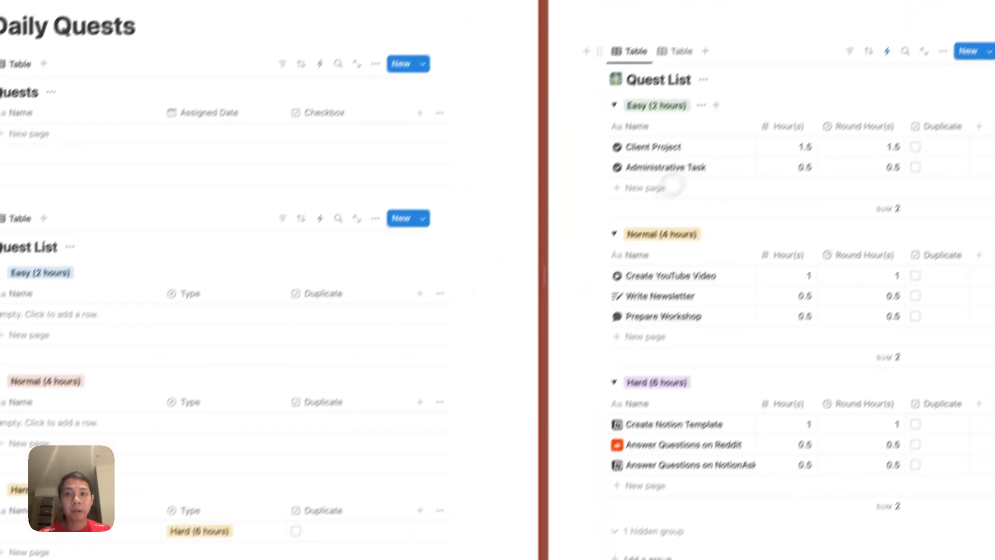
left_click(37, 316)
type("Clie")
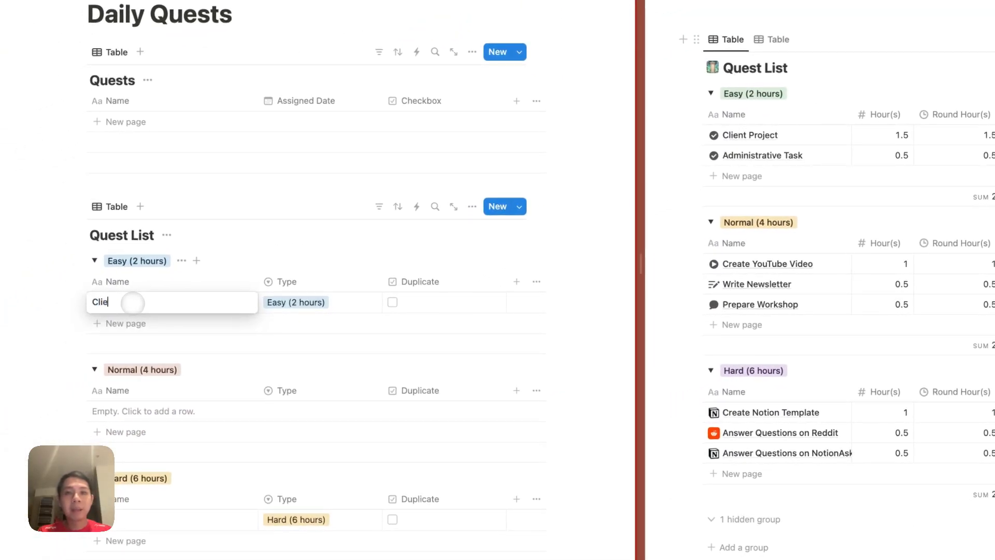
type("nt Project")
left_click(280, 281)
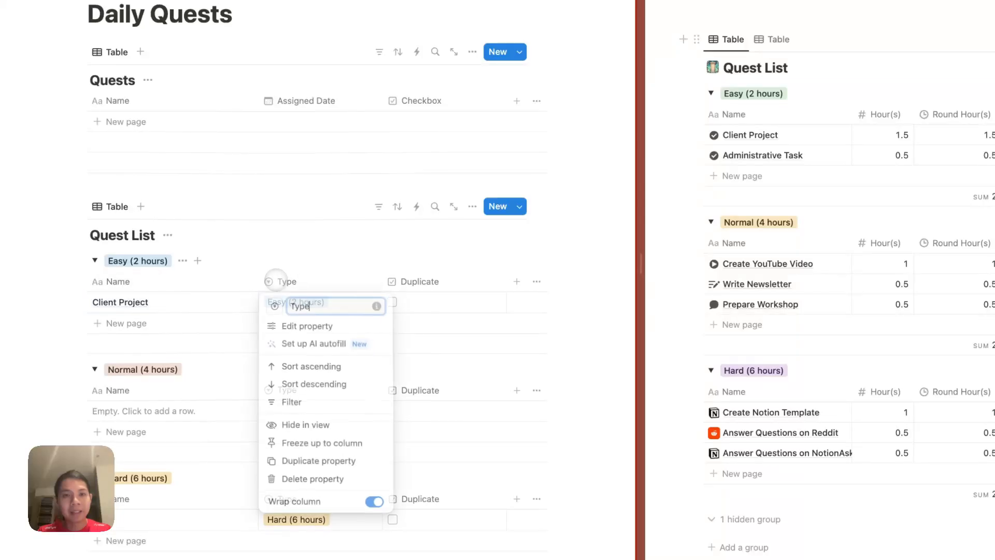
left_click(292, 428)
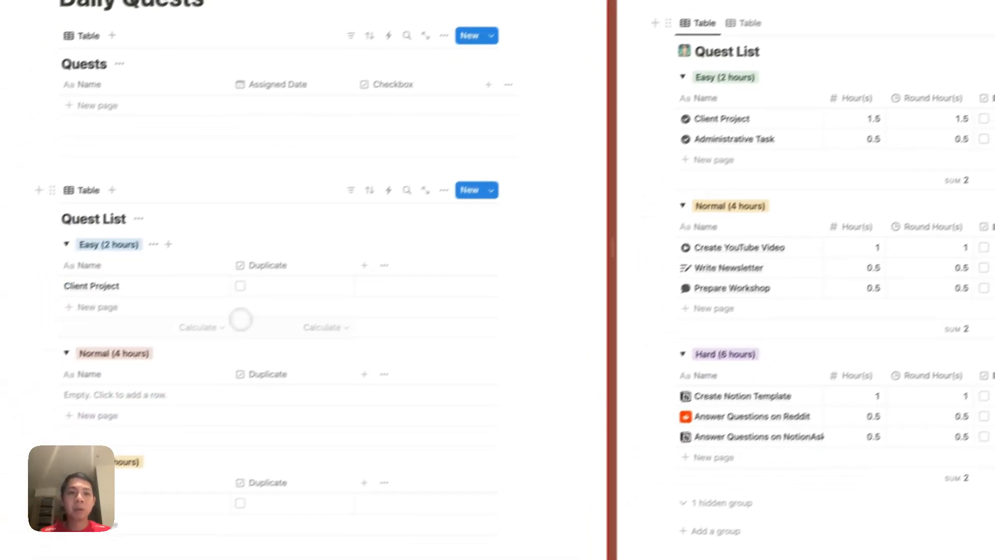
Step: Add the quests "Write Newsletter" and "Prepare Workshop" to the Normal (4 hours) group
left_click(179, 372)
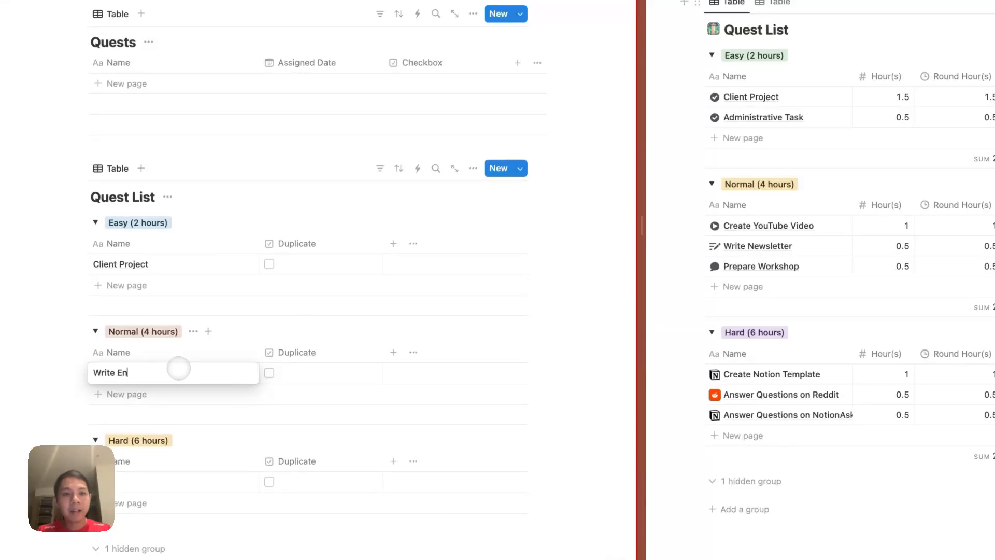
type("Write Newsletter")
left_click(170, 393)
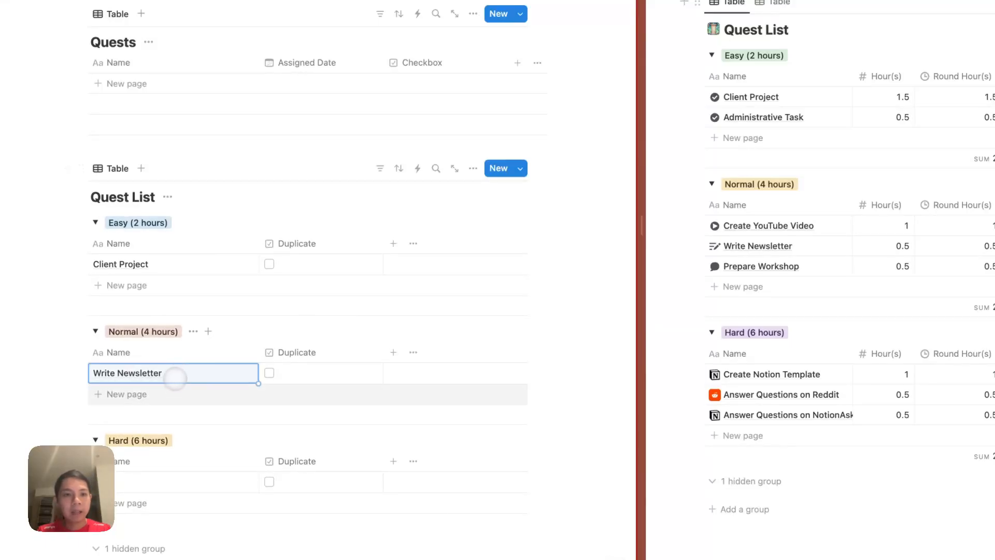
type("Prepare Worksho")
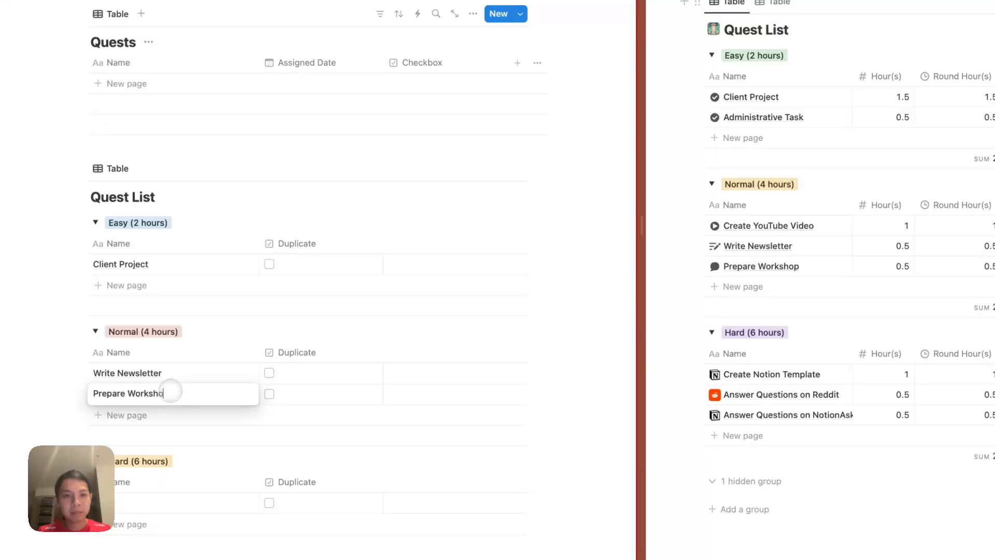
type("p")
key("Return")
Step: In the Hard (6 hours) group, name the blank row "Creation Notion Template" and add the quest "Answer Questions on Reddit"
left_click(146, 501)
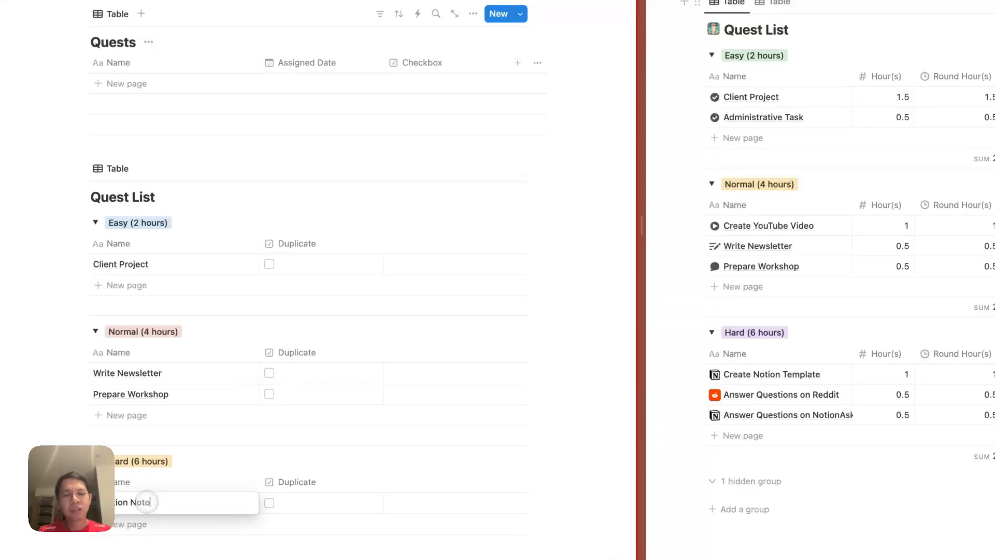
type("Creation Notion Template")
key("Return")
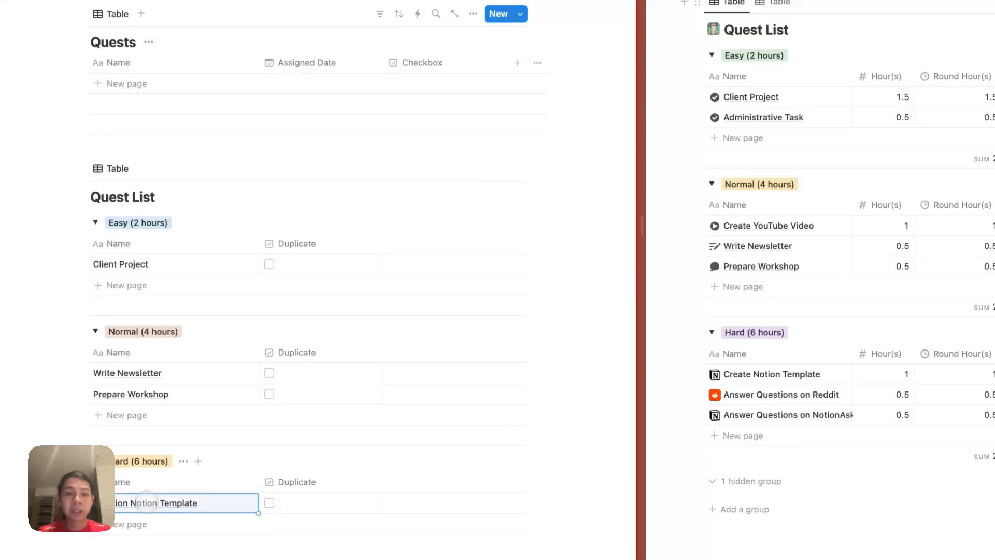
left_click(139, 523)
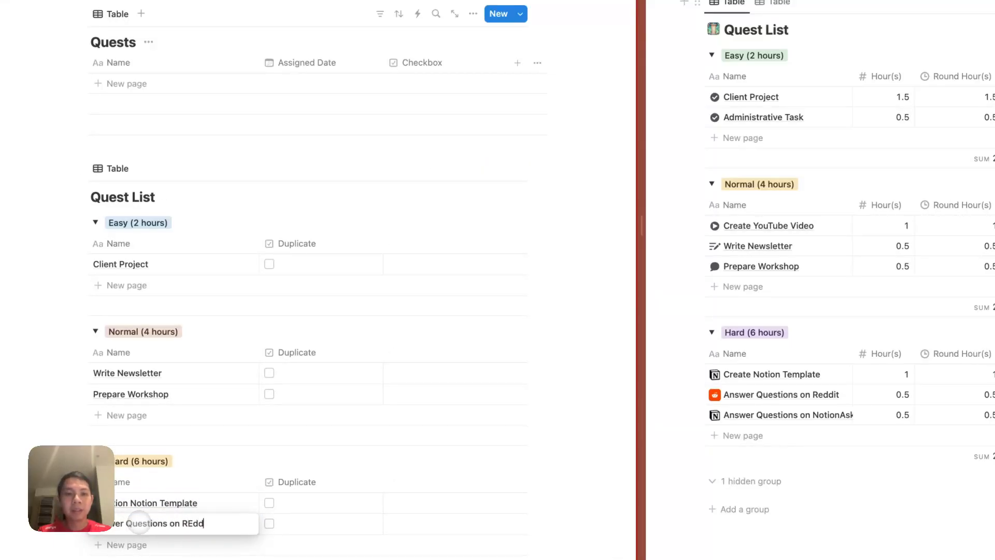
type("Answer Questions on Reddit")
key("Return")
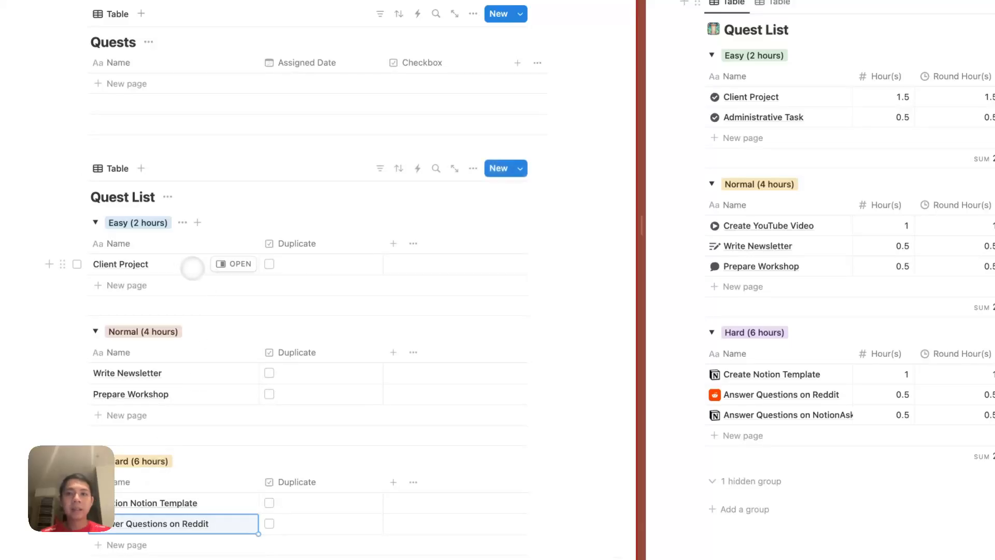
left_click(295, 204)
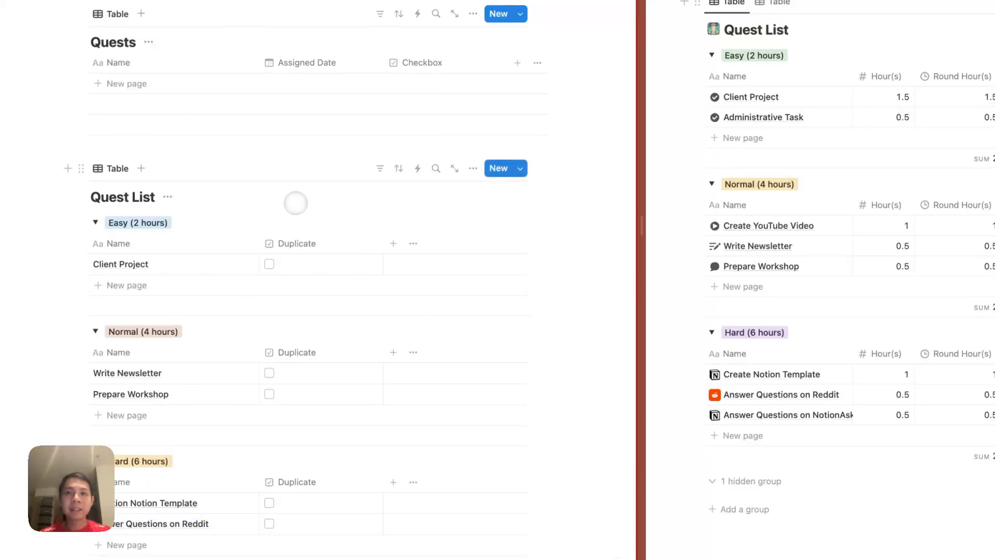
scroll(752, 173, "up", 15)
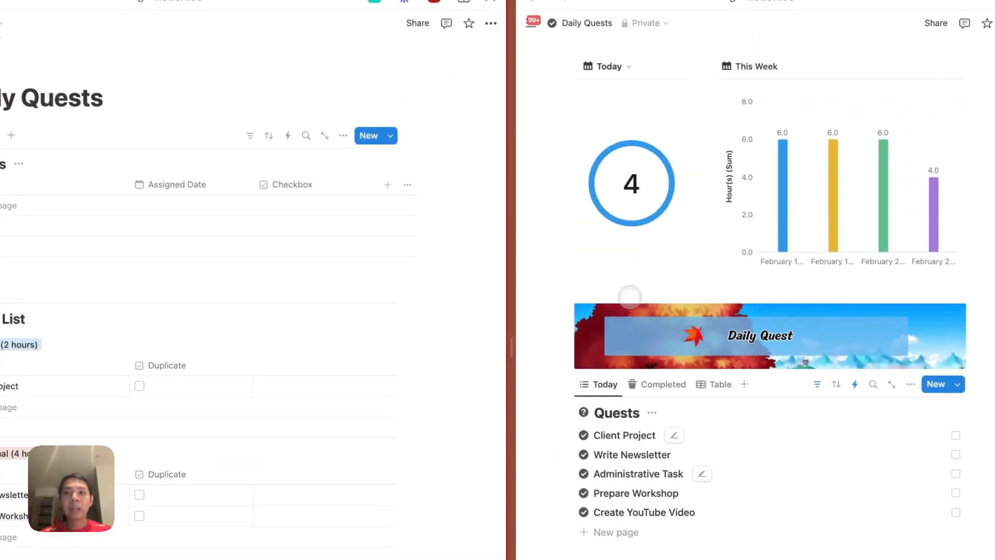
scroll(627, 298, "up", 1)
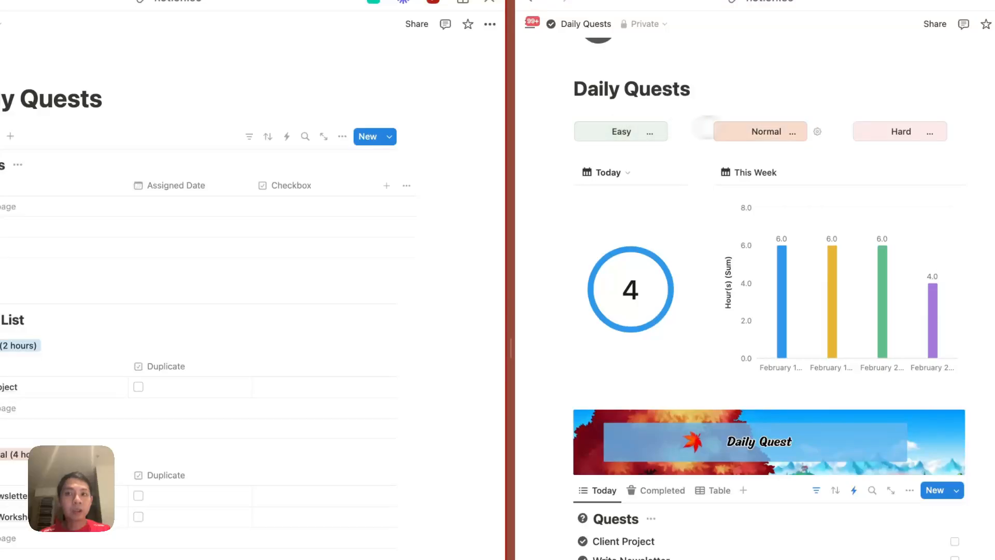
scroll(690, 242, "down", 3)
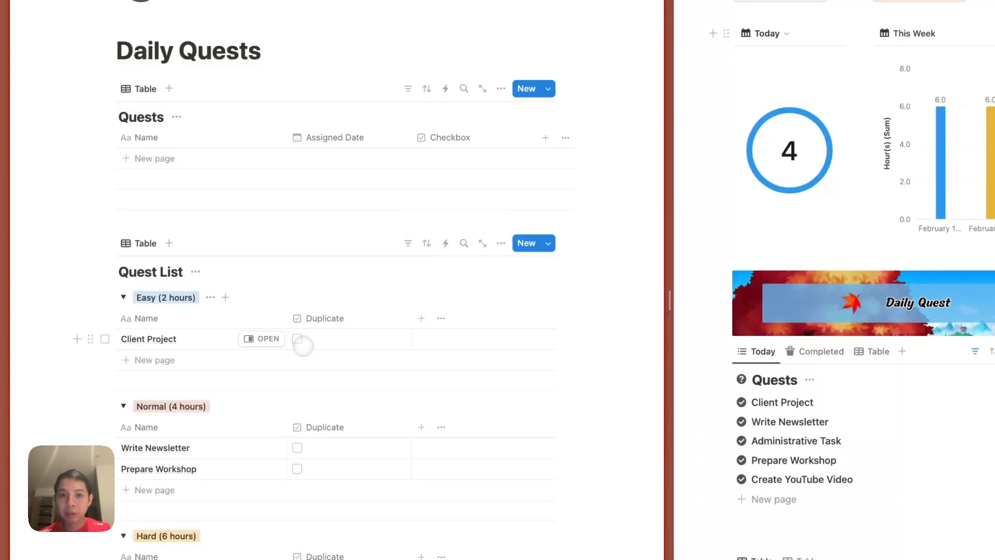
Step: Tick Duplicate for Client Project in the Quest List and add a "Client Project" quest to Quests with assigned date February 21, 2025
left_click(298, 340)
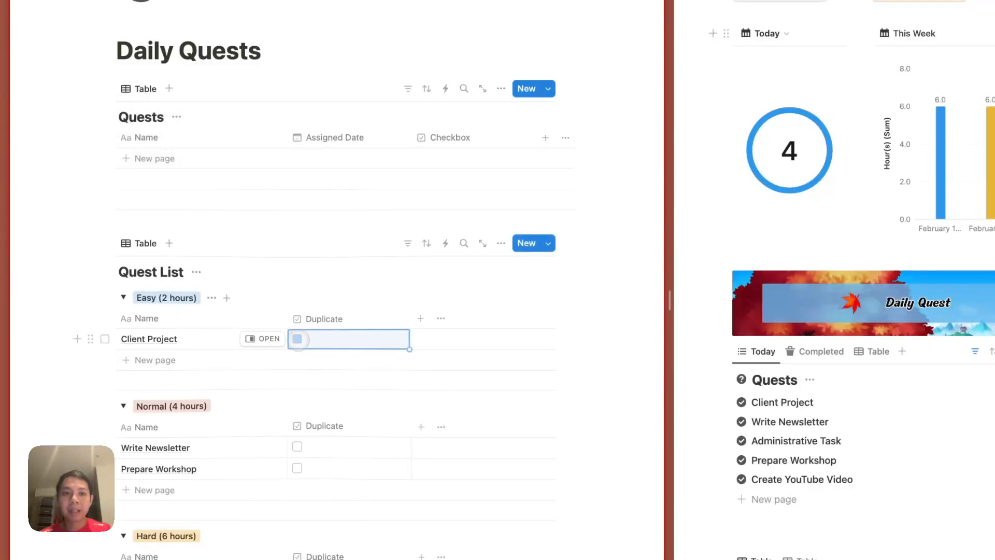
left_click(184, 160)
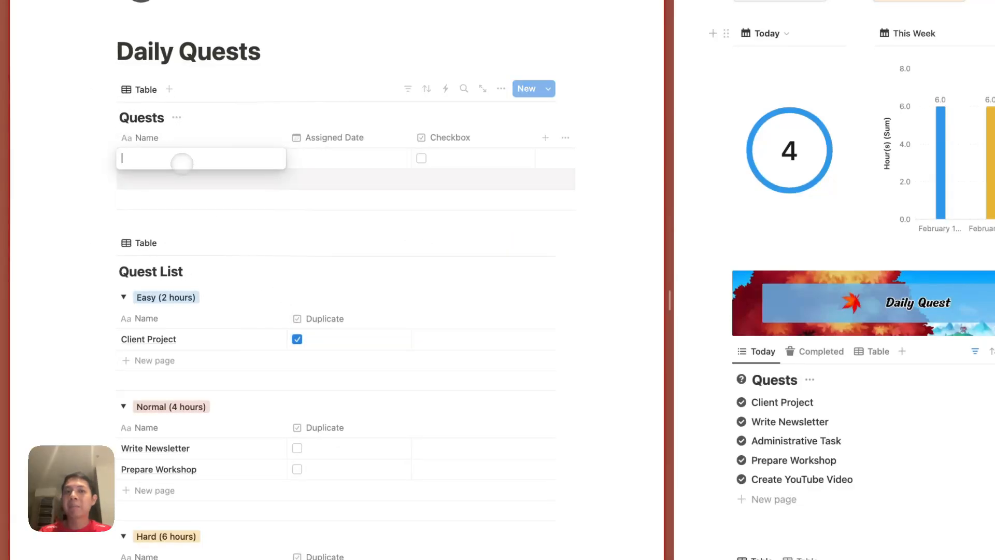
type("C")
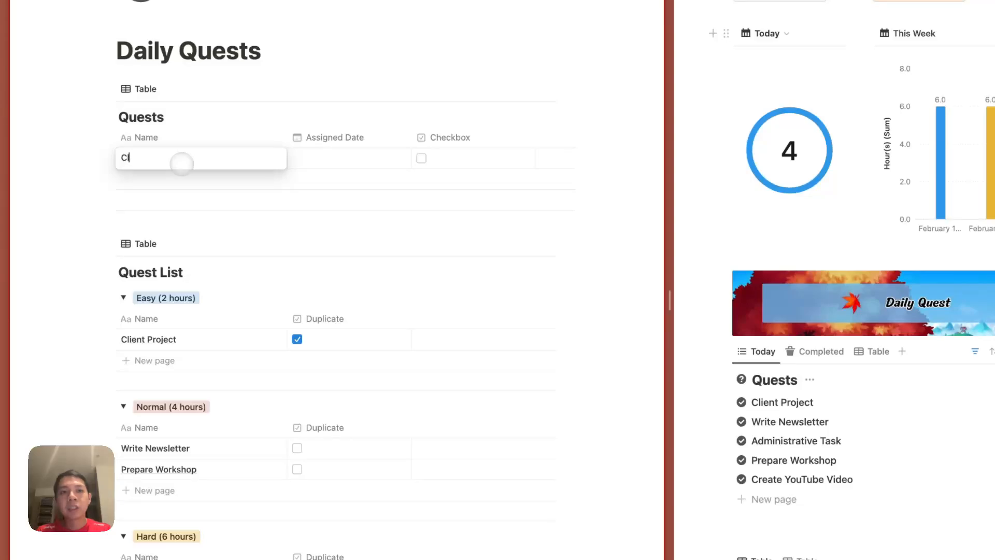
type("lient Project")
key("Return")
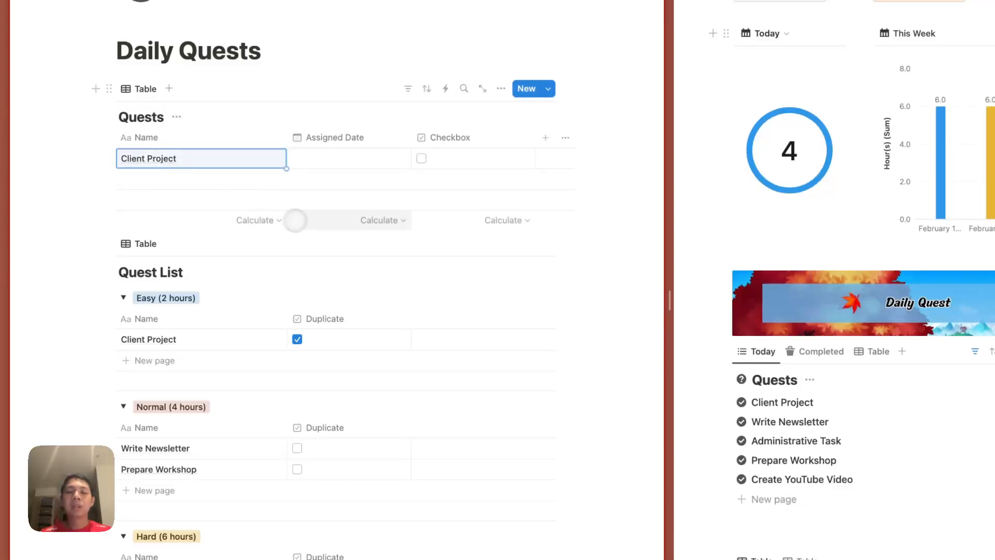
left_click(351, 161)
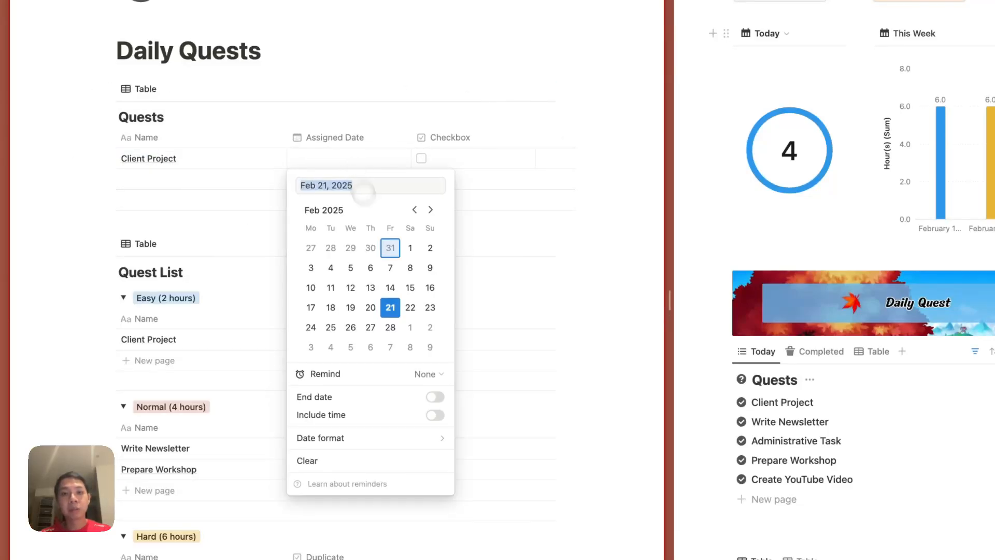
left_click(282, 229)
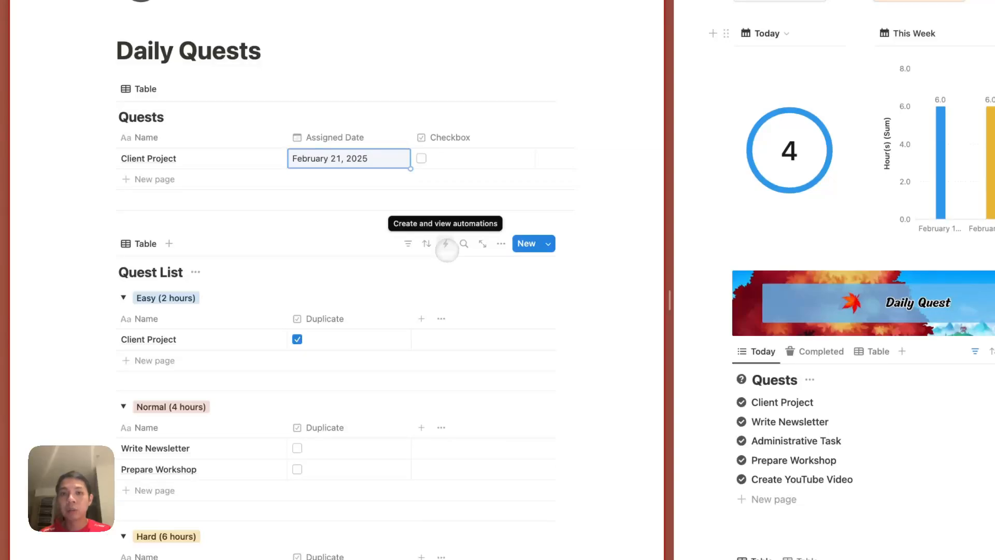
Step: Create a Quest List automation named "Duplicate Trigger" that fires when Duplicate is set to checked
left_click(446, 244)
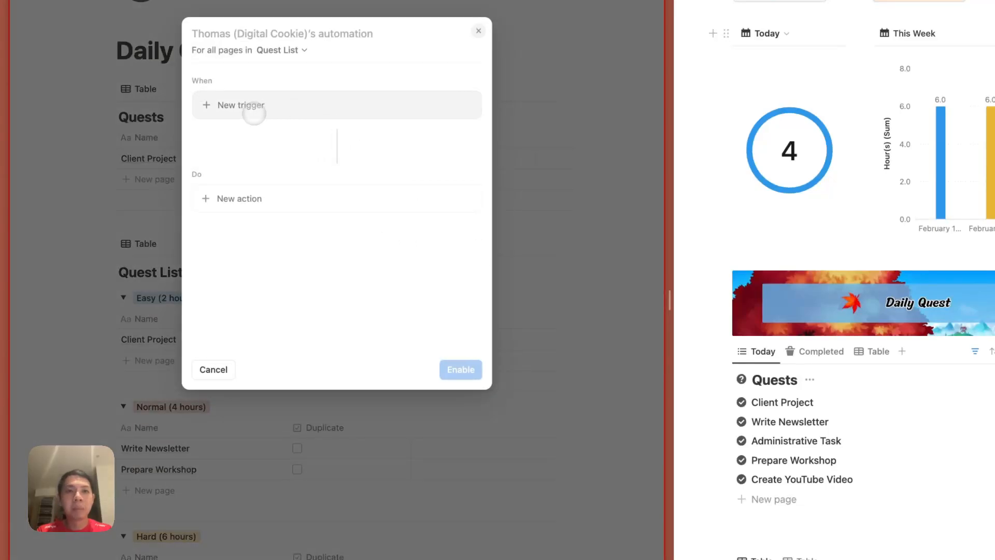
type("Duplicate Trigger")
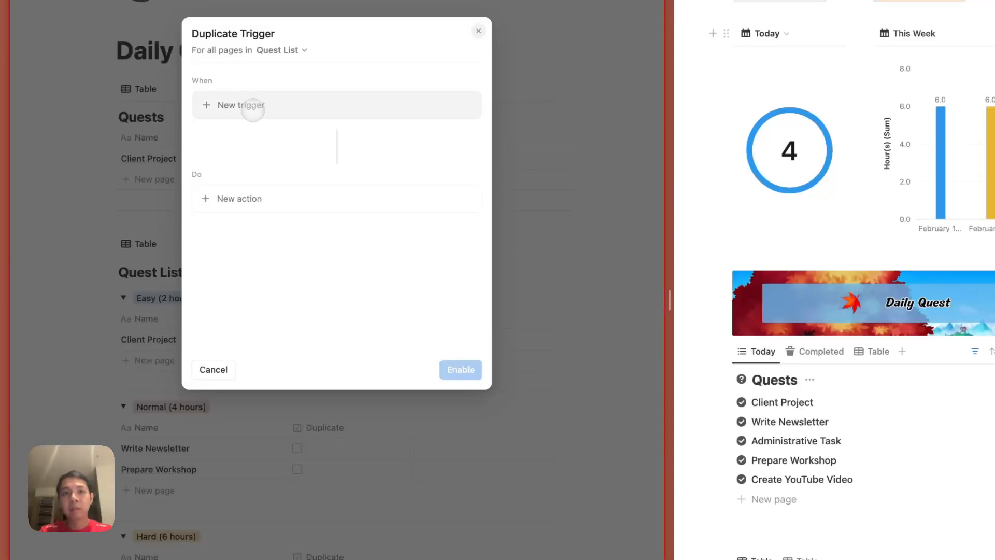
left_click(253, 113)
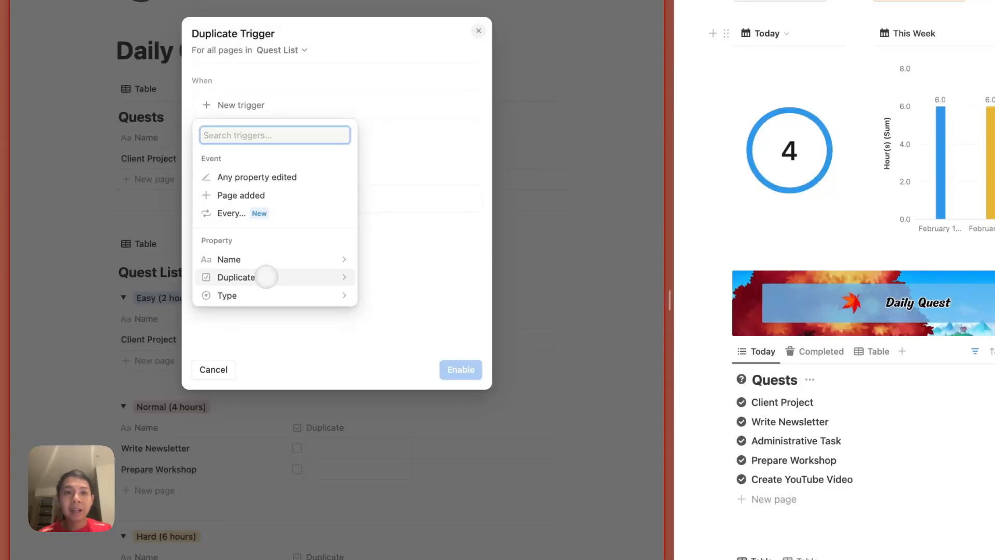
left_click(243, 277)
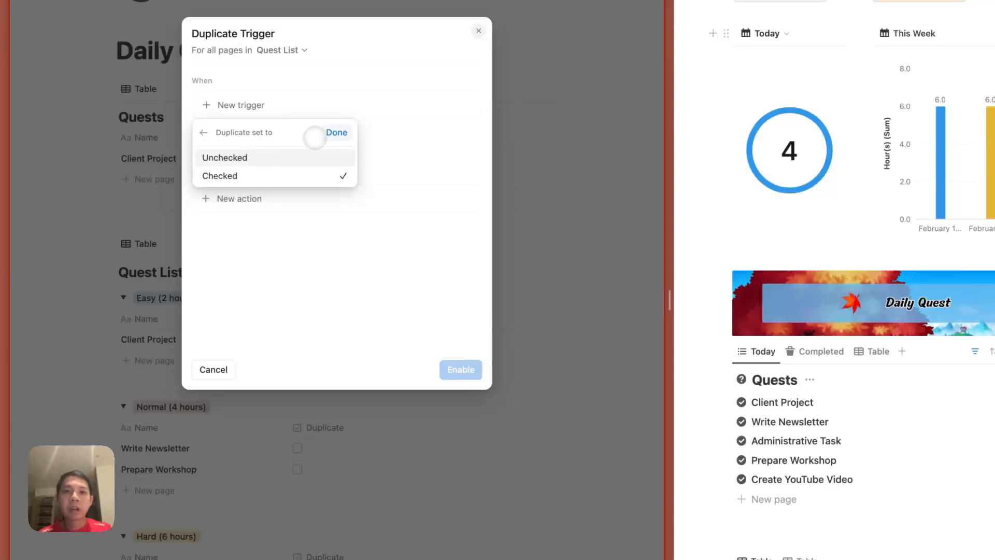
left_click(336, 133)
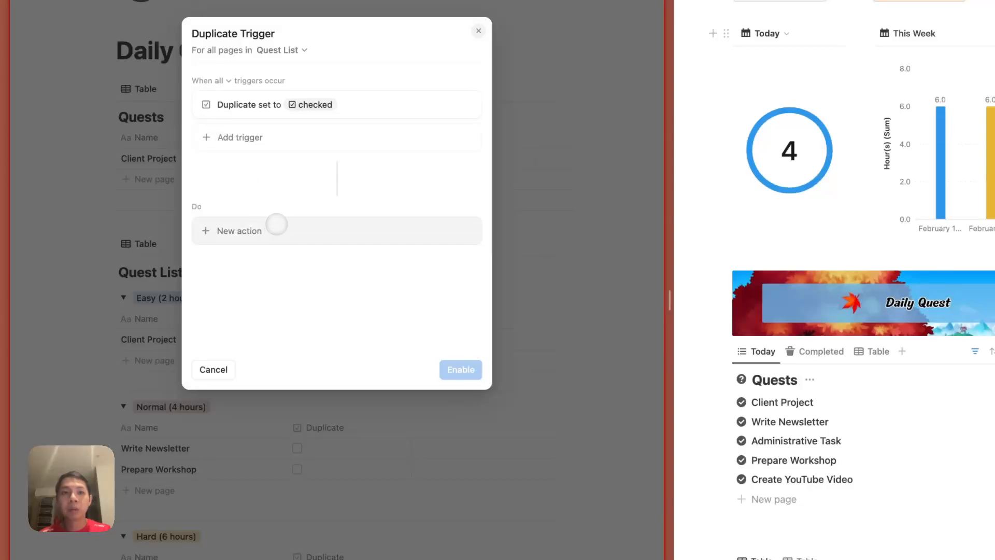
Step: Give the automation an action that adds a page to the new Quests database, the one with the plain page icon
left_click(277, 225)
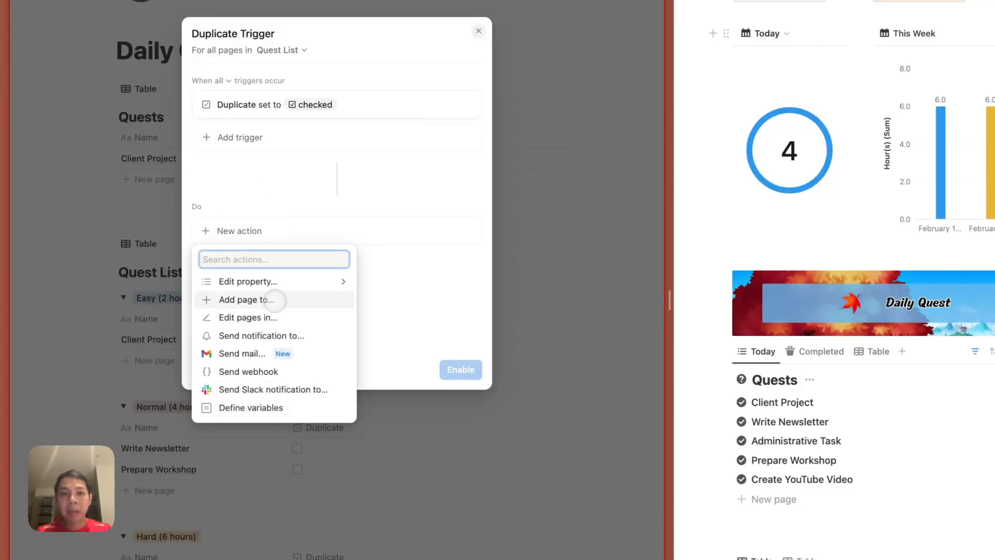
left_click(274, 300)
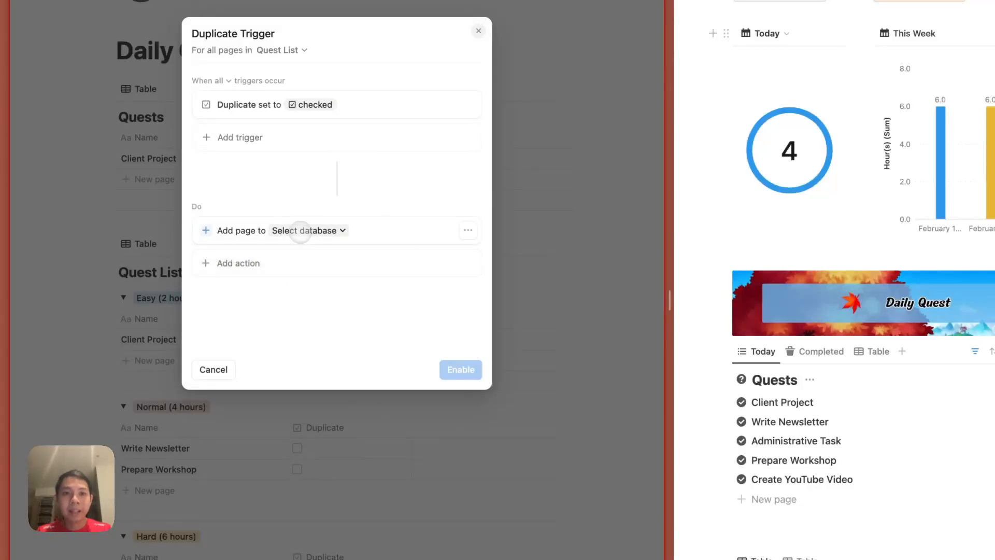
left_click(301, 231)
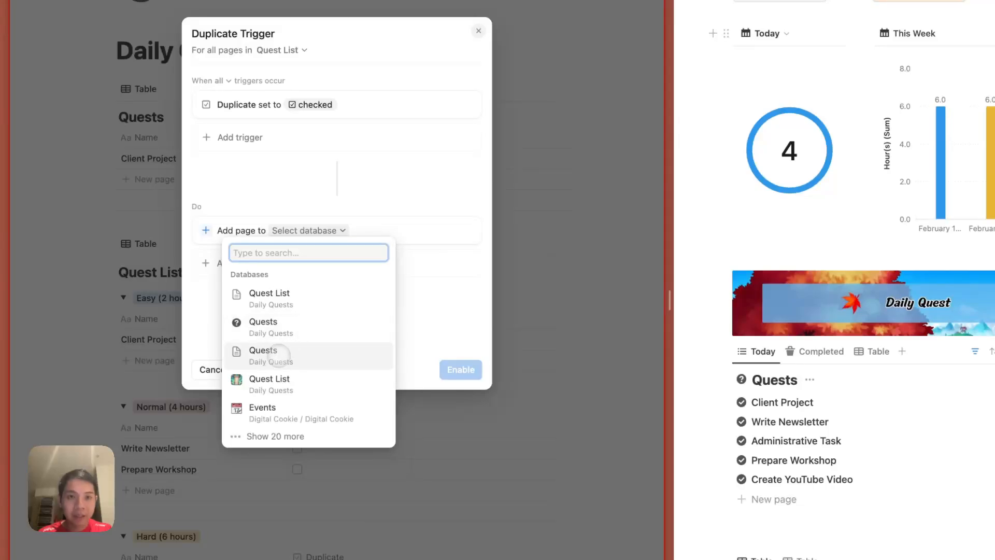
left_click(288, 357)
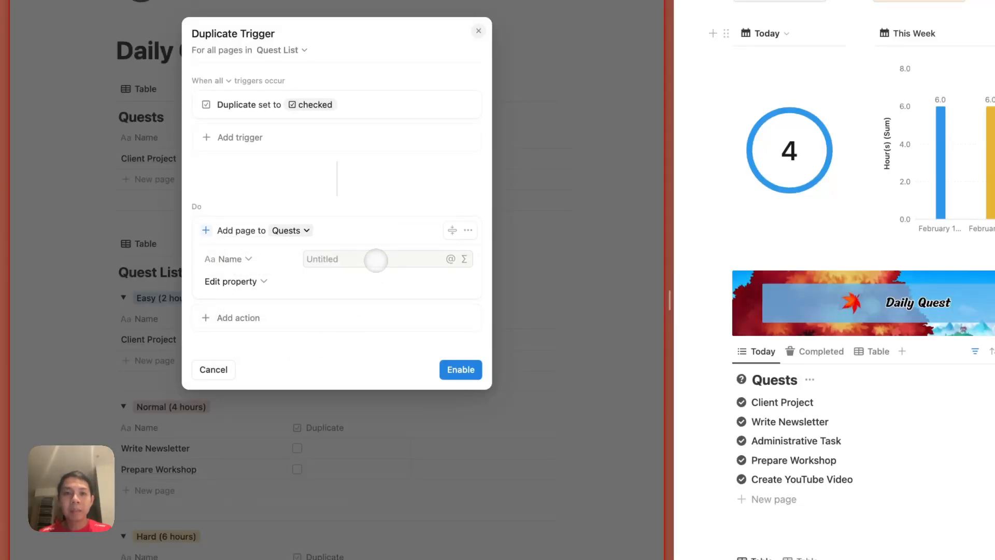
Step: Set the added page's Name with the formula Trigger page.format() and save the formula
left_click(376, 260)
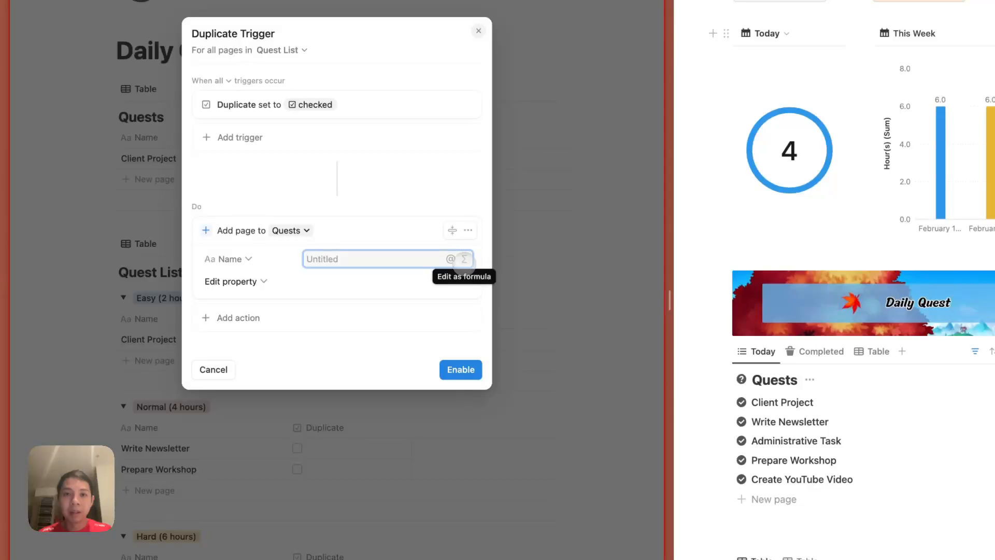
left_click(465, 259)
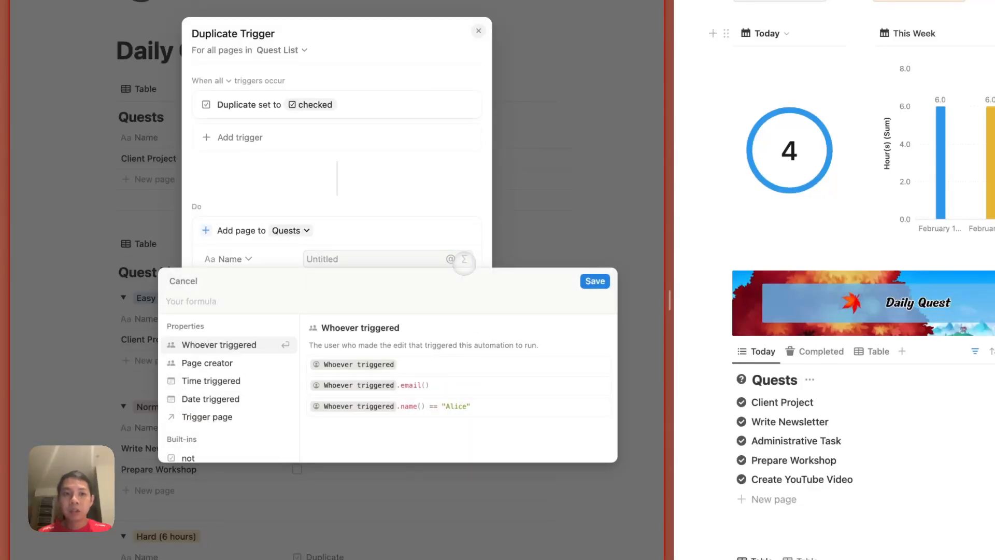
left_click(221, 415)
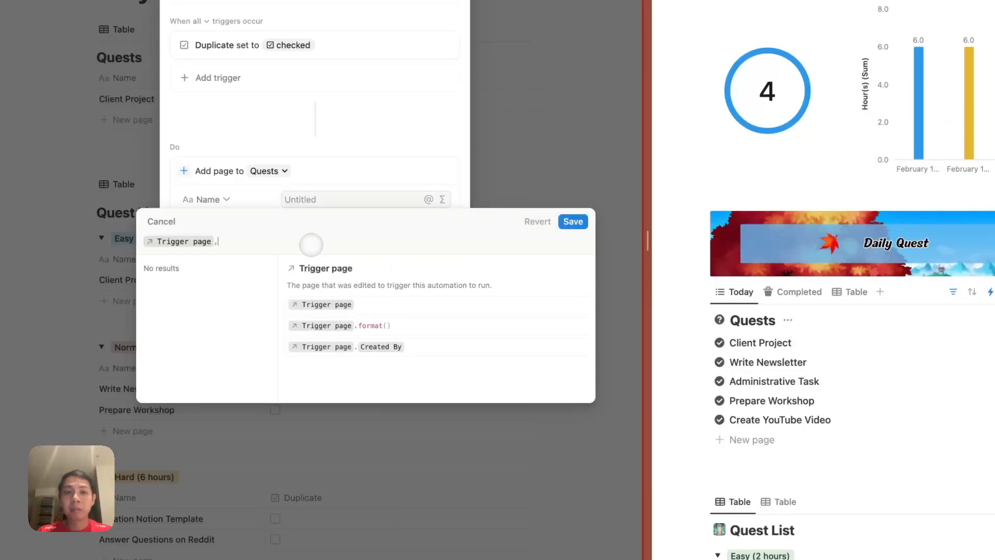
type(".f")
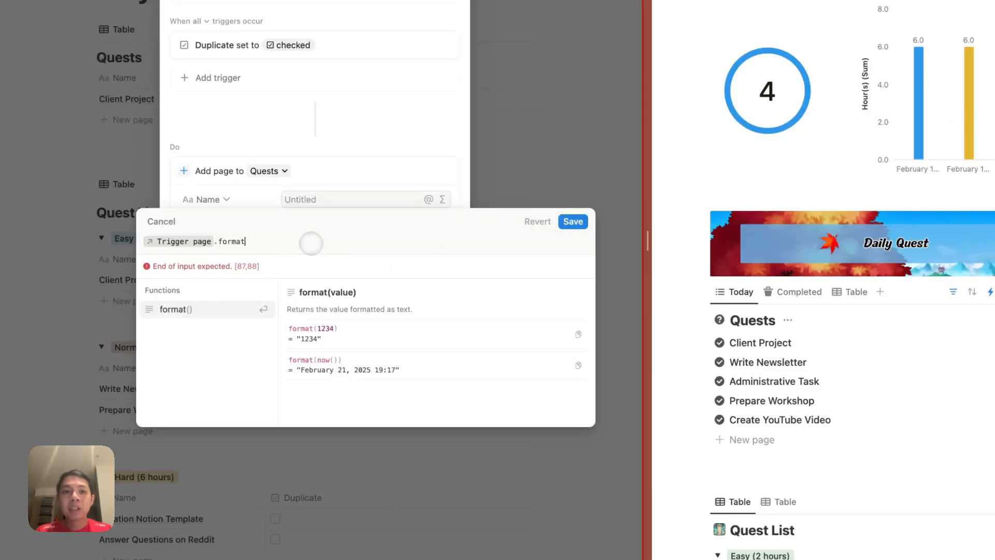
type("ormat")
key("Return")
left_click(574, 221)
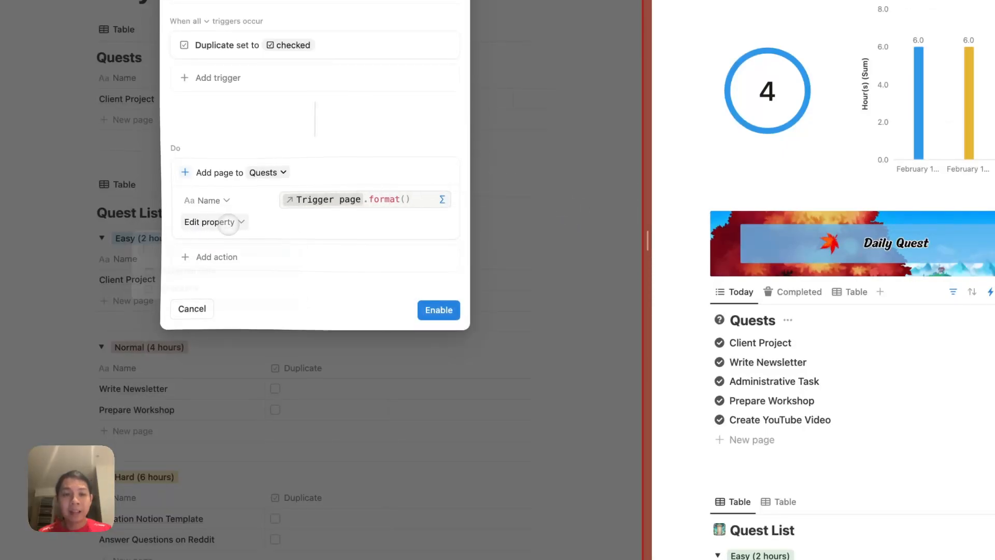
Step: Set the added page's Assigned Date to Date triggered and enable the automation
left_click(228, 223)
left_click(218, 271)
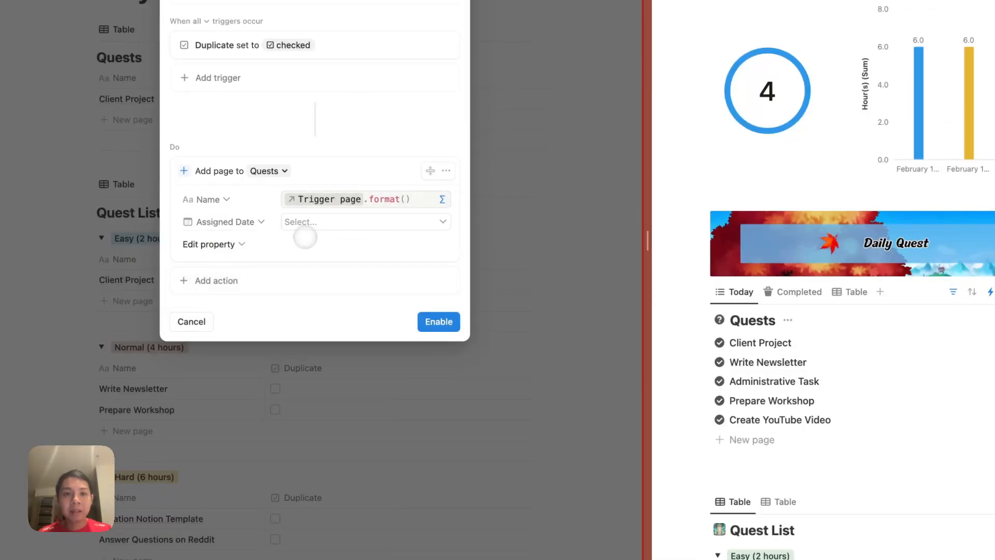
left_click(312, 221)
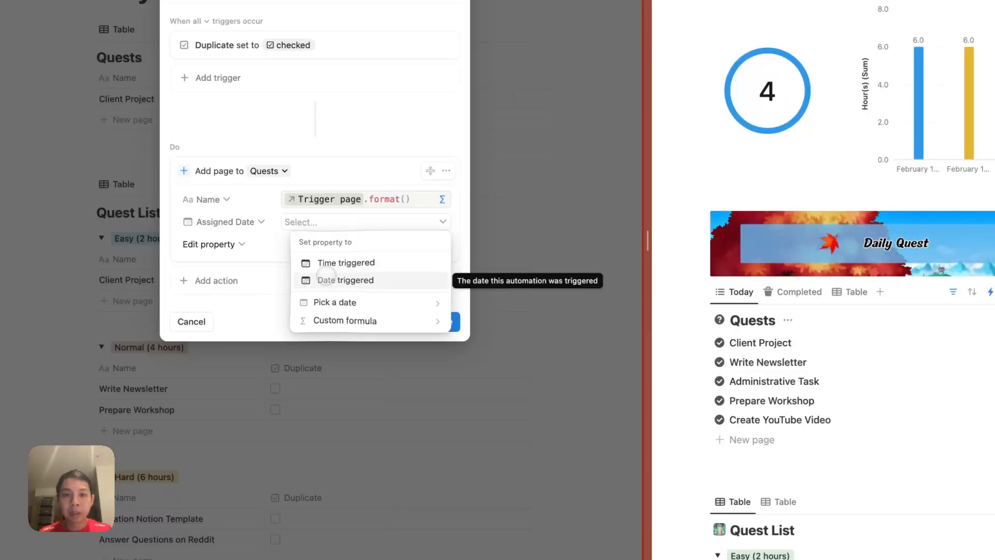
left_click(326, 276)
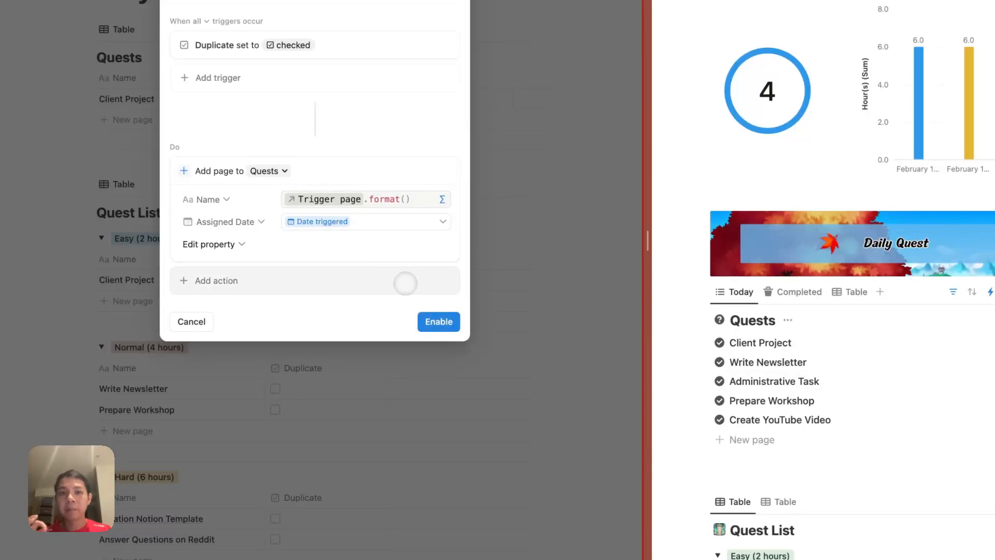
left_click(424, 320)
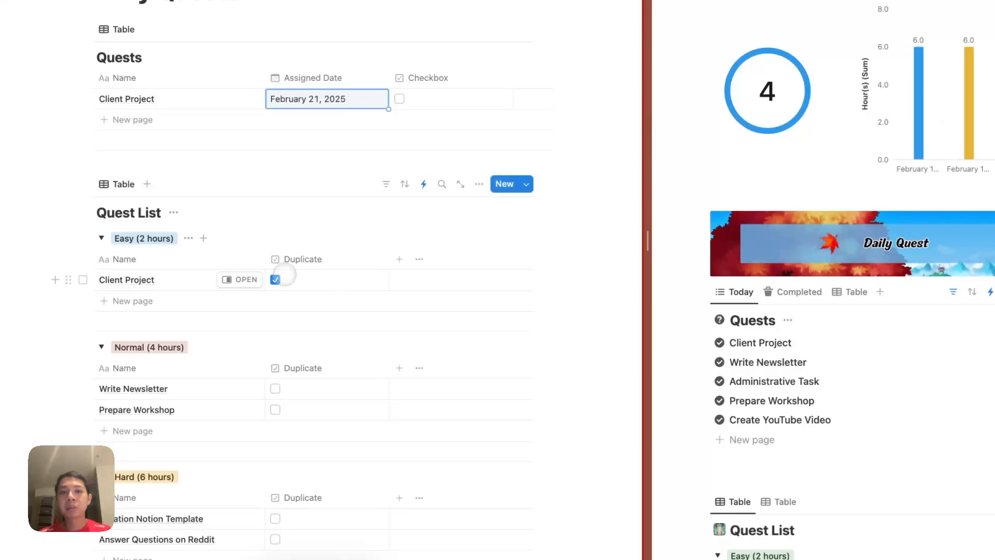
Step: Untick and re-tick Duplicate for Client Project to test the automation, and reopen Duplicate Trigger to check its settings
left_click(275, 279)
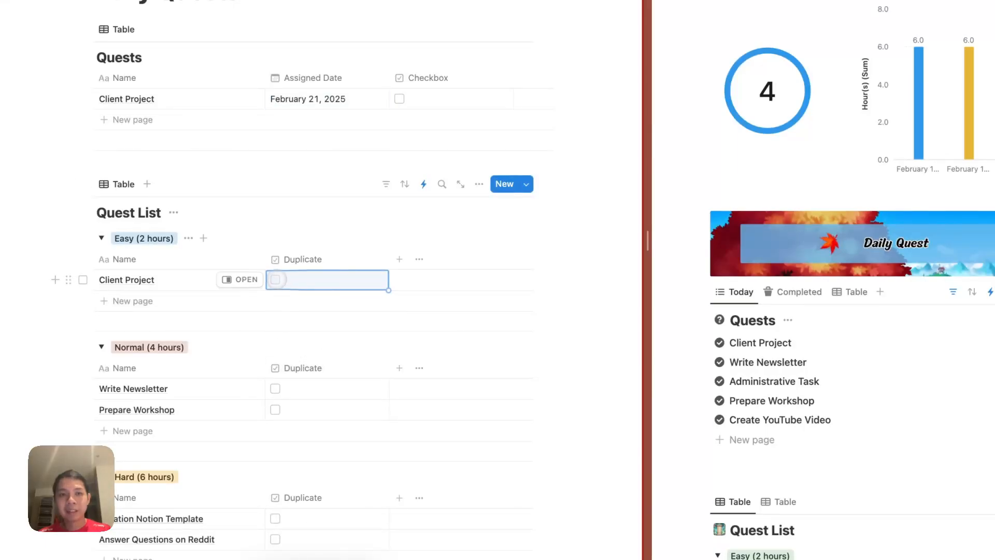
left_click(275, 279)
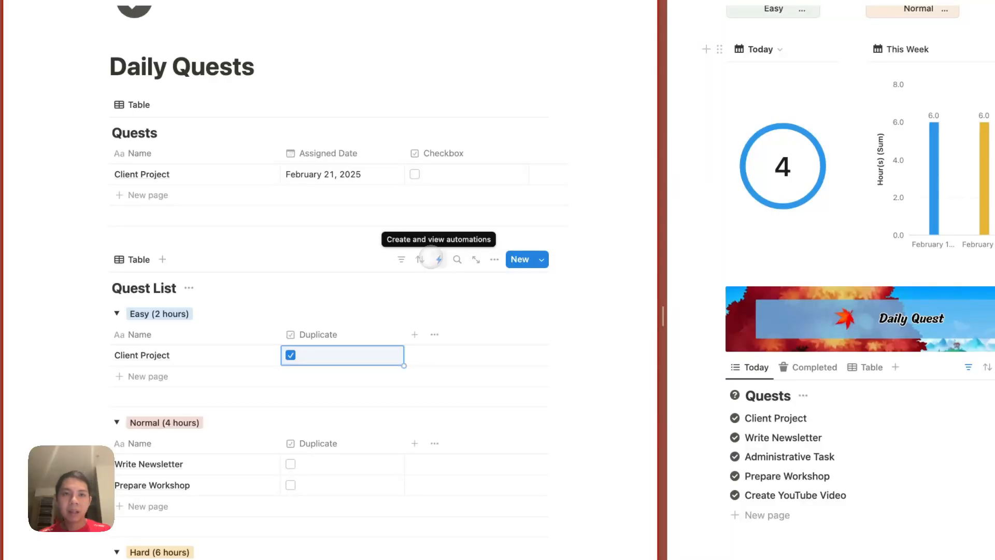
left_click(435, 259)
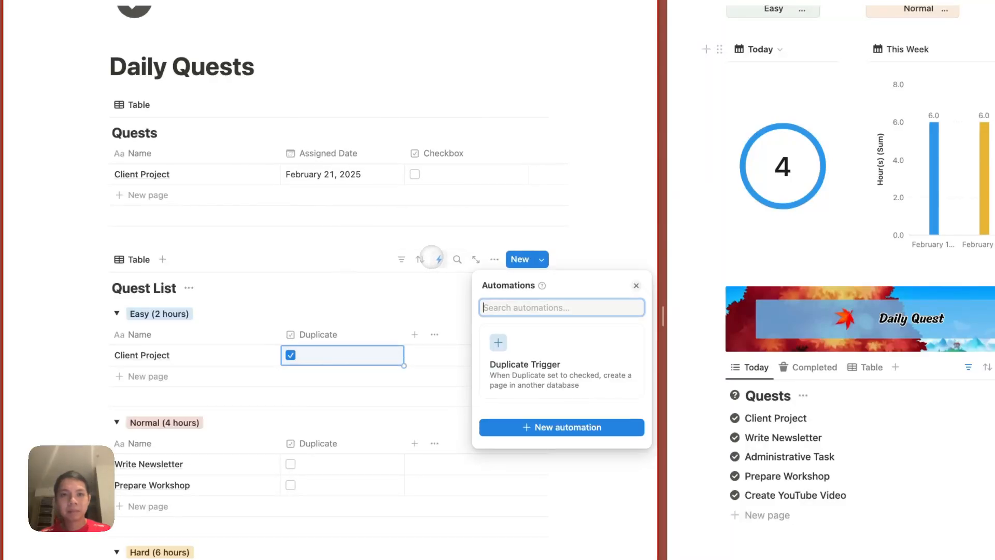
left_click(496, 346)
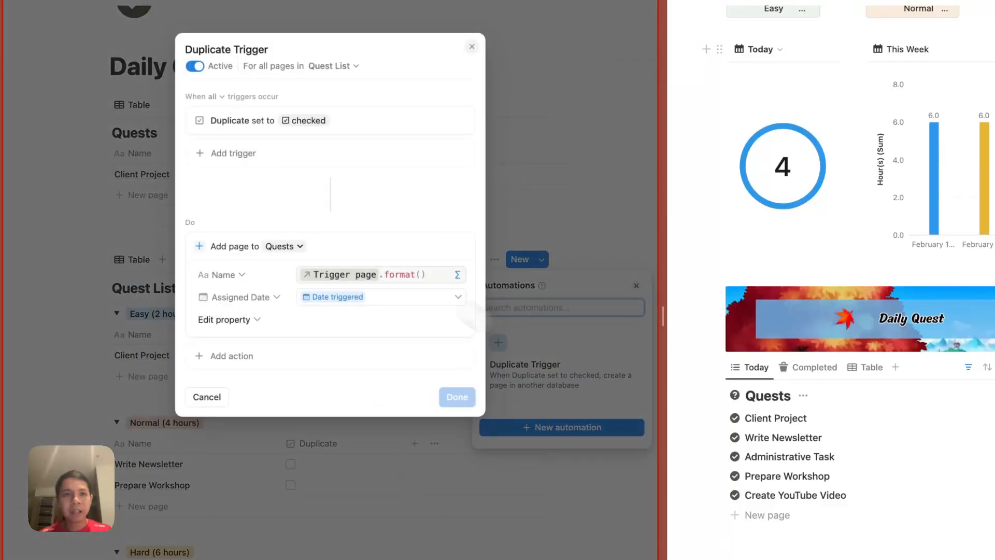
Step: Rename the Quests database to "Quests Demo" and check which database the Duplicate Trigger automation adds pages to
left_click(135, 133)
left_click(136, 132)
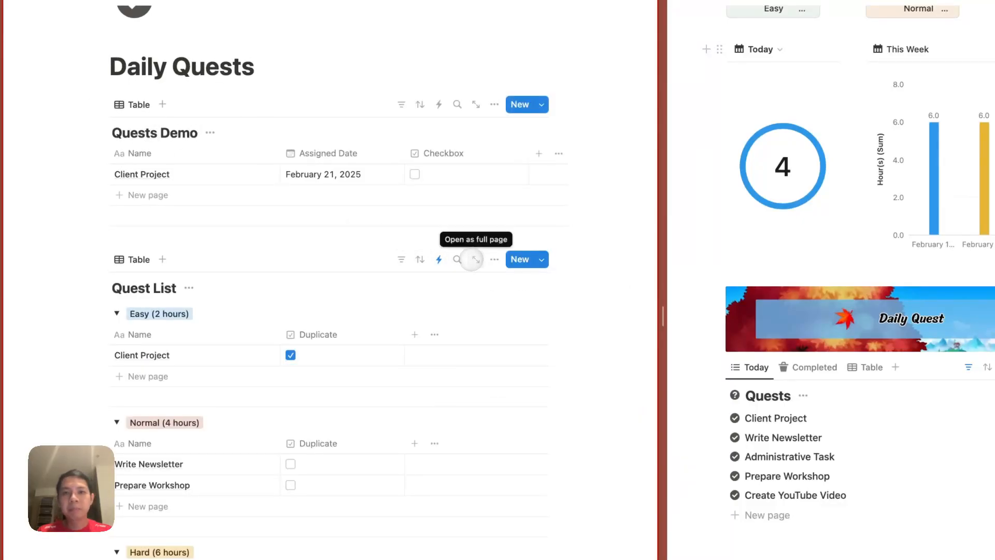
left_click(439, 259)
left_click(536, 352)
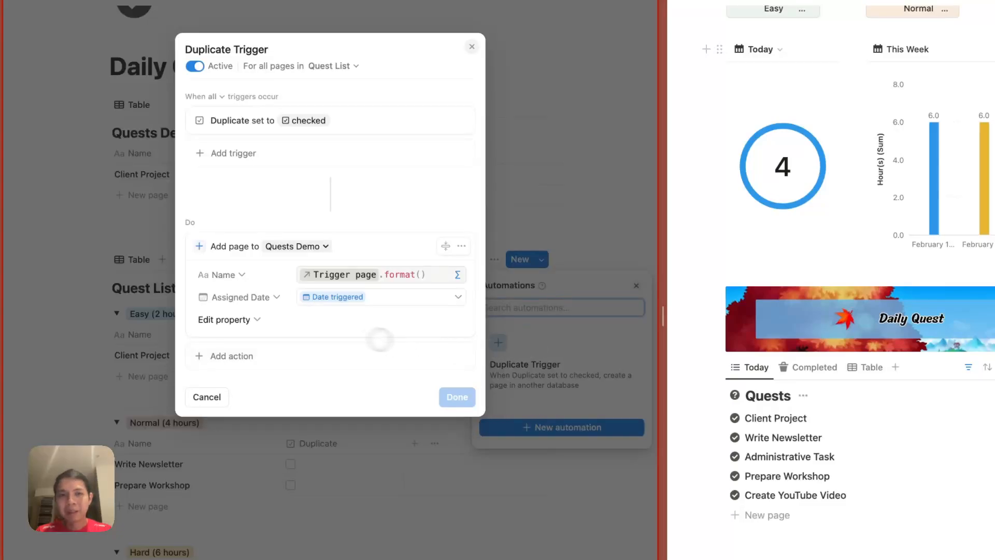
left_click(300, 246)
left_click(343, 234)
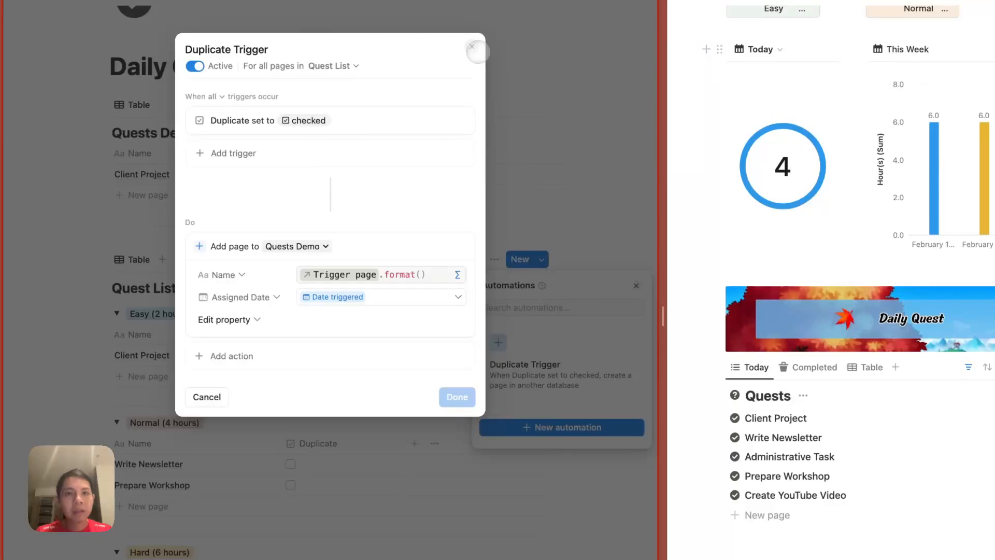
Step: Tick Duplicate for Write Newsletter to test the automation, and untick Duplicate for Client Project and Write Newsletter
left_click(471, 47)
left_click(319, 314)
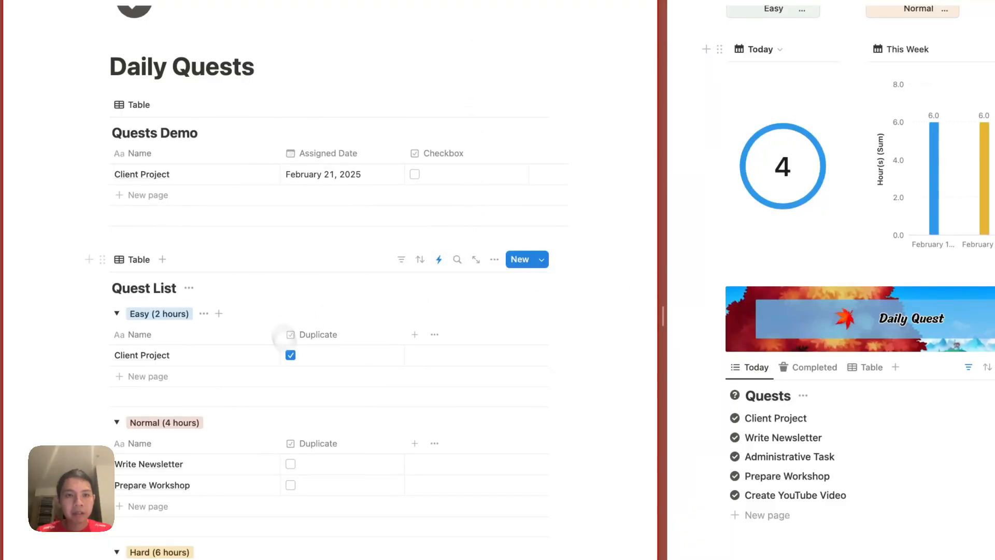
scroll(293, 389, "down", 1)
left_click(288, 441)
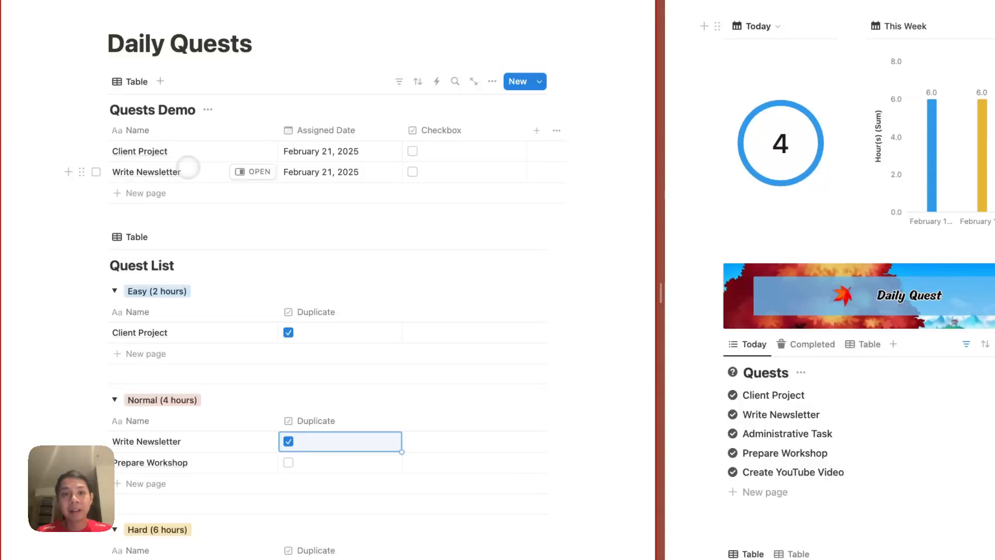
left_click(303, 292)
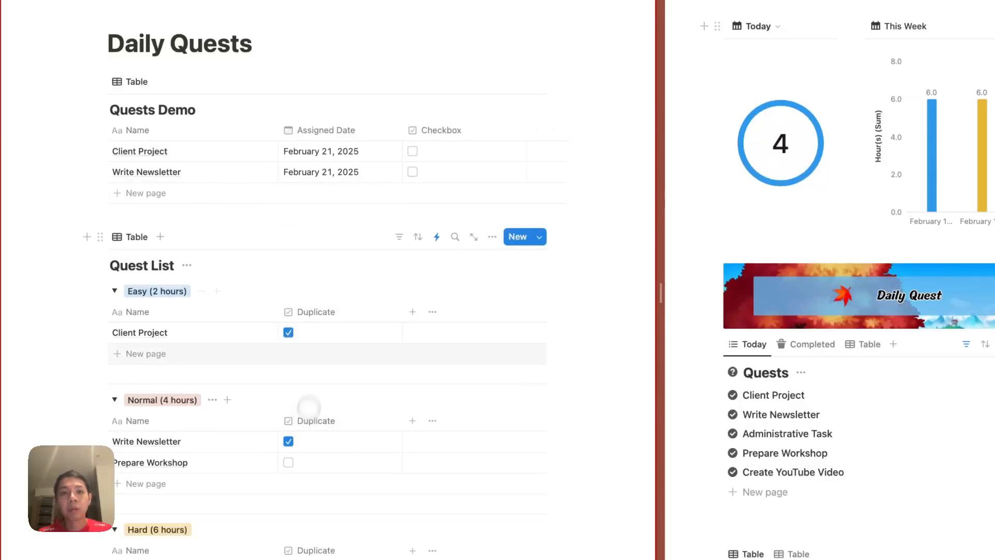
left_click(288, 332)
left_click(288, 441)
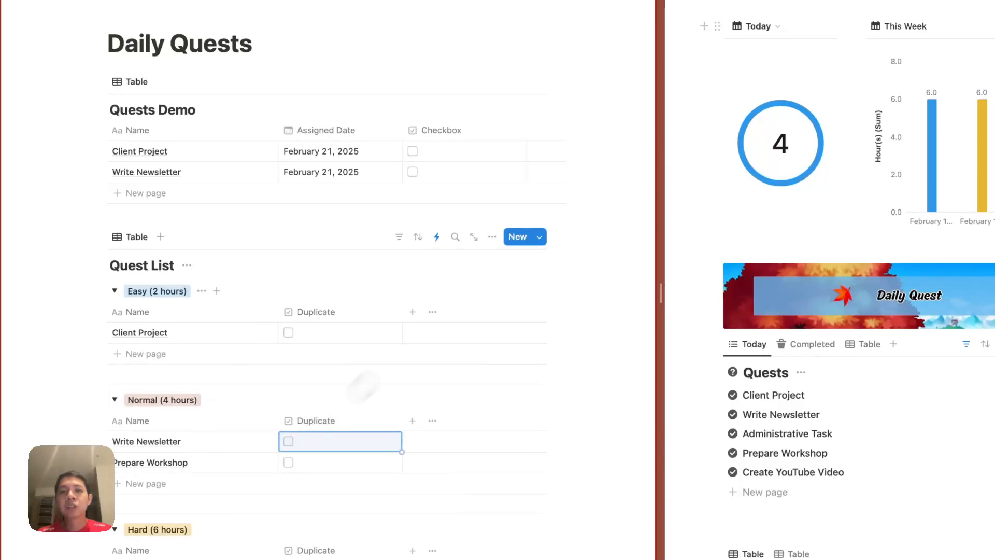
Step: Add an action to the Duplicate Trigger automation that sets Duplicate to Unchecked, and save the automation
left_click(437, 236)
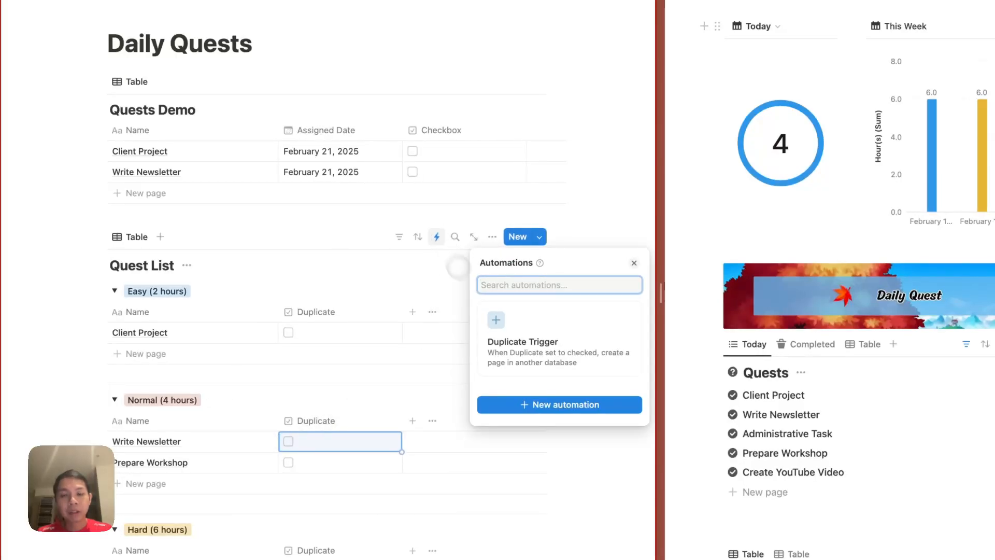
left_click(524, 332)
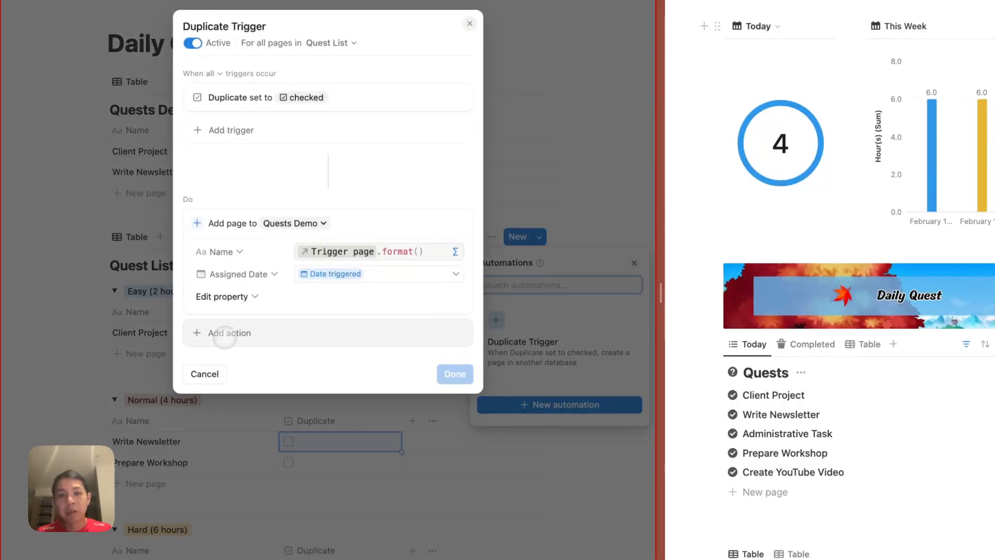
left_click(224, 332)
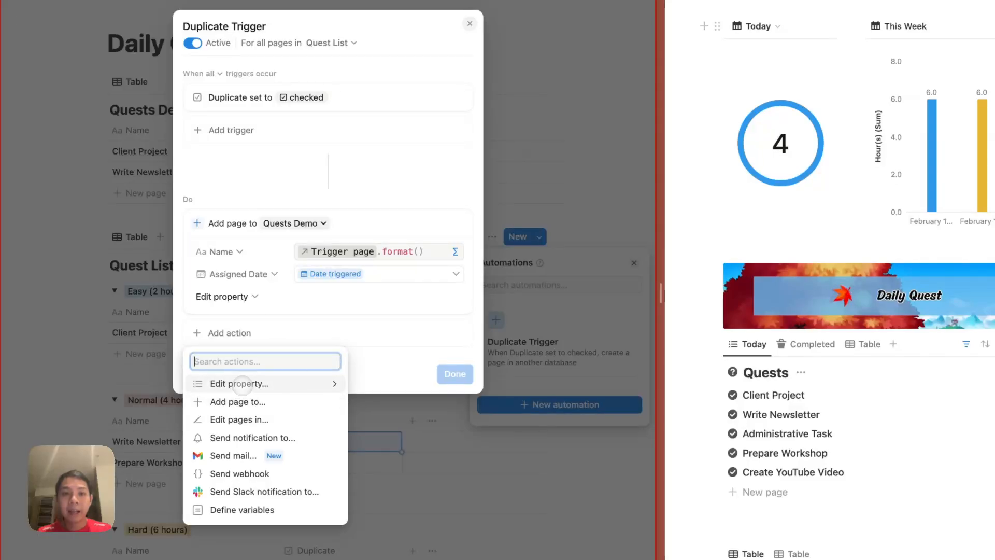
left_click(242, 383)
left_click(245, 420)
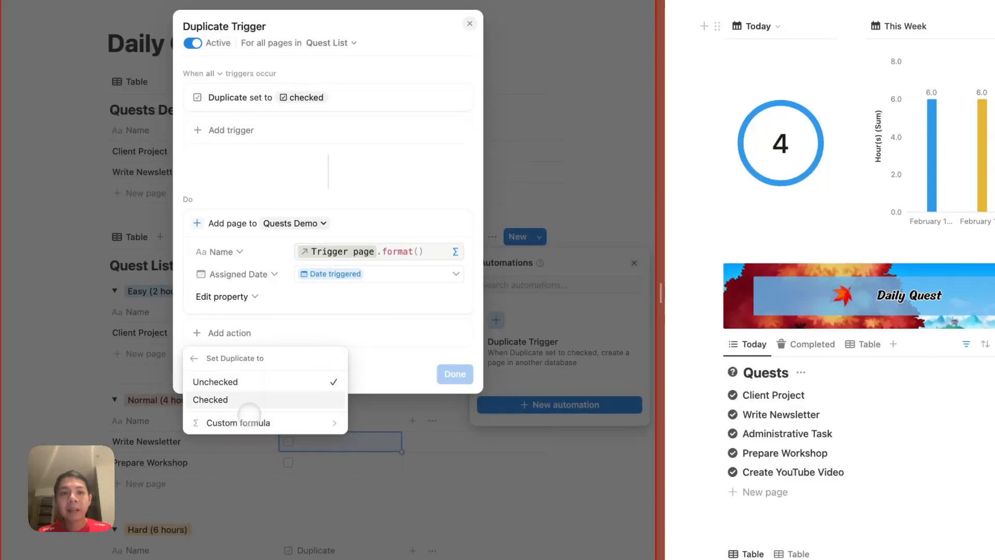
left_click(245, 382)
left_click(453, 404)
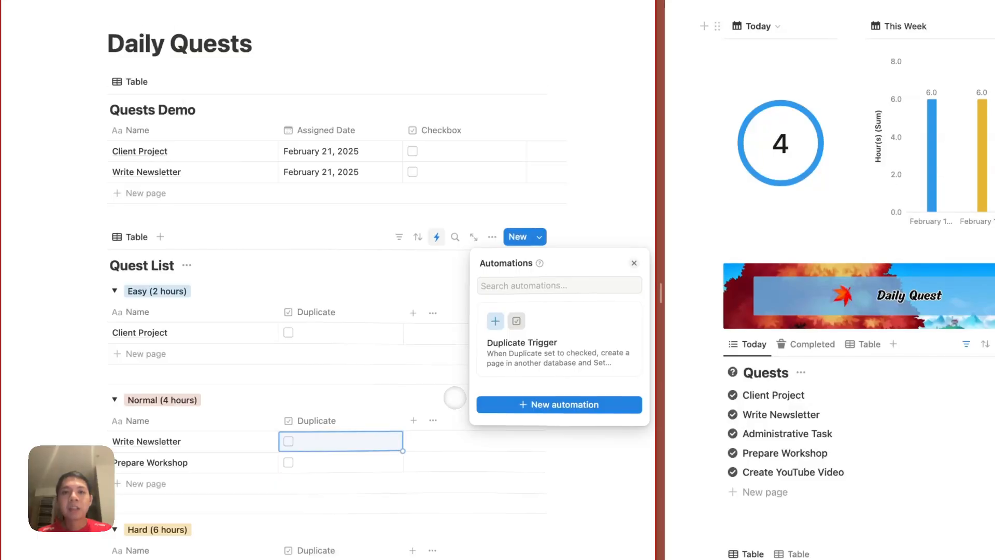
left_click(321, 287)
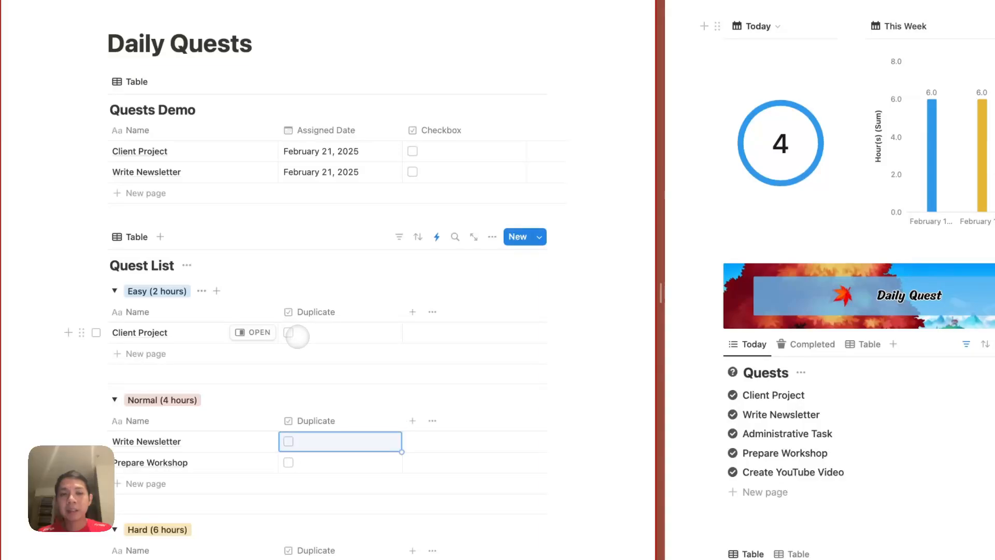
Step: Delete all pages in Quests Demo and tick Duplicate for Client Project to test the updated automation
left_click(96, 130)
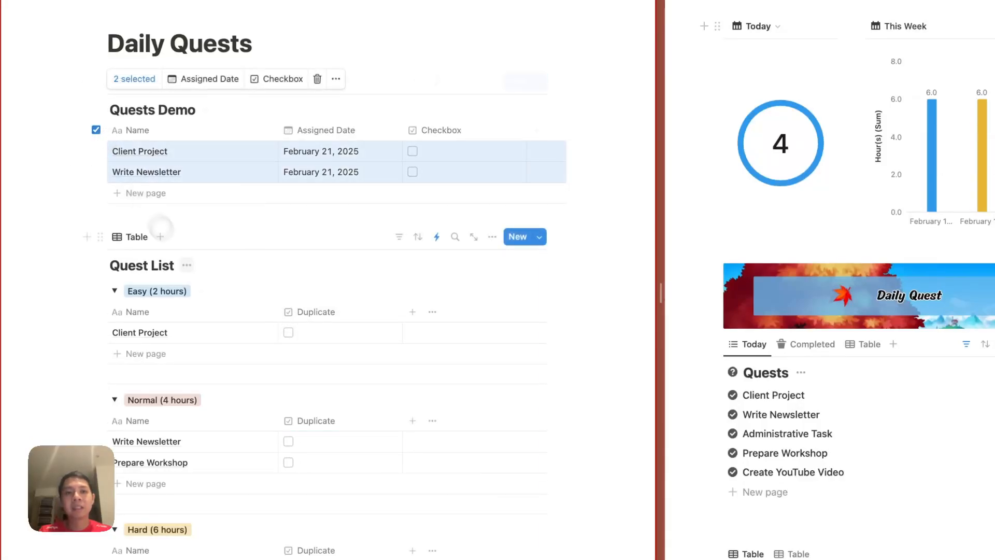
key("Delete")
left_click(288, 331)
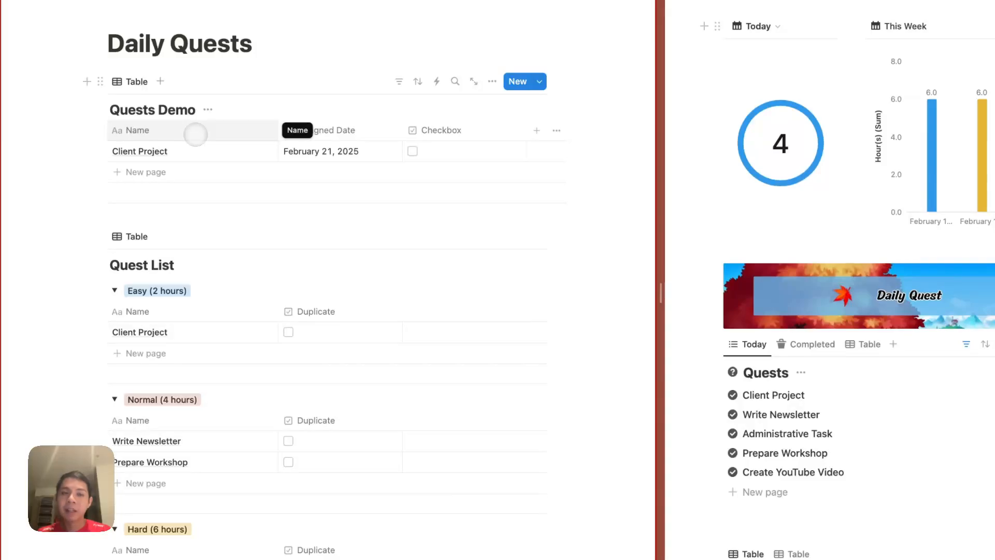
Step: Insert a button block beneath the Daily Quests page title and name it "Easy (2 hours)"
left_click(300, 55)
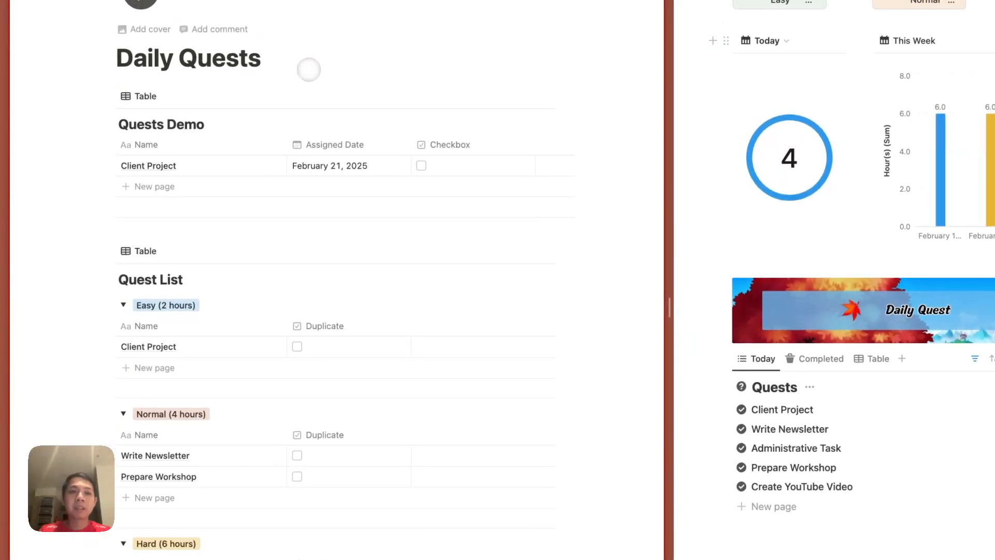
key("Return")
type("/bu")
key("BackSpace")
key("BackSpace")
key("BackSpace")
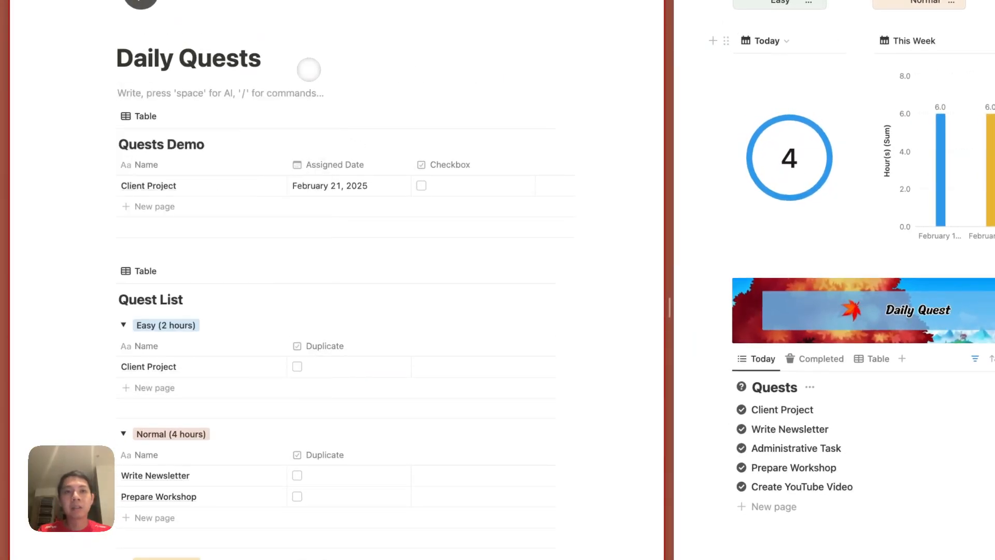
type("/butto")
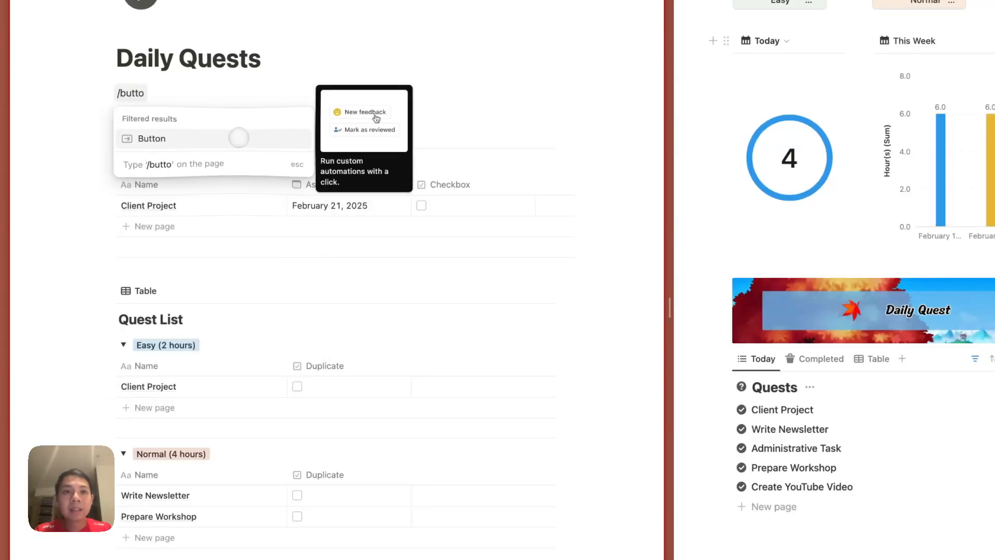
left_click(238, 137)
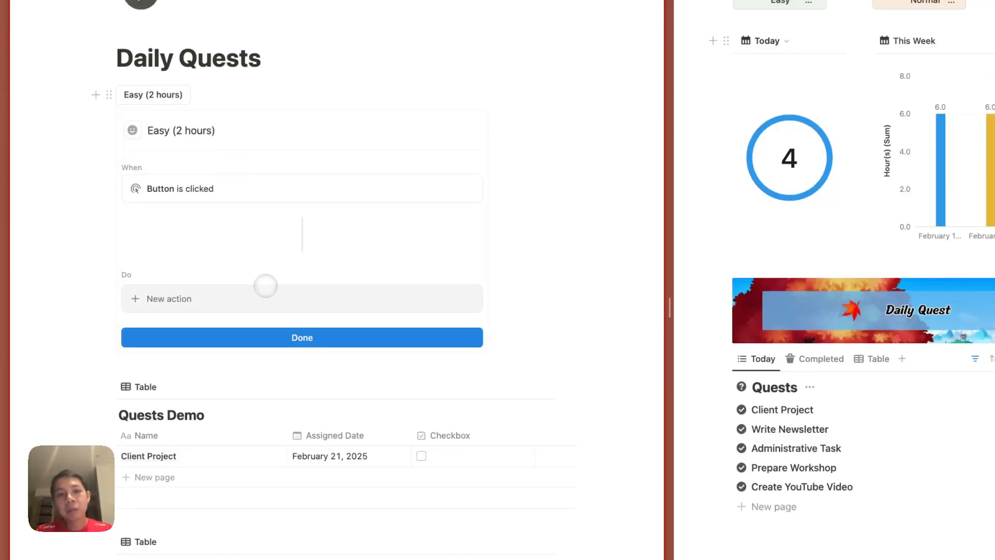
Step: Add an action to the Easy (2 hours) button that edits filtered pages in the Quest List database
scroll(265, 286, "down", 5)
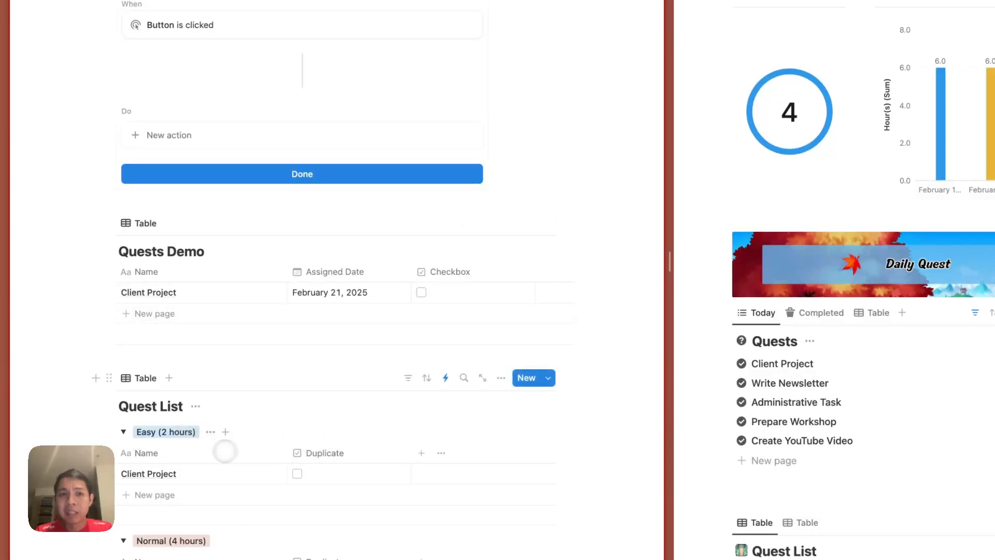
scroll(276, 444, "up", 1)
left_click(191, 148)
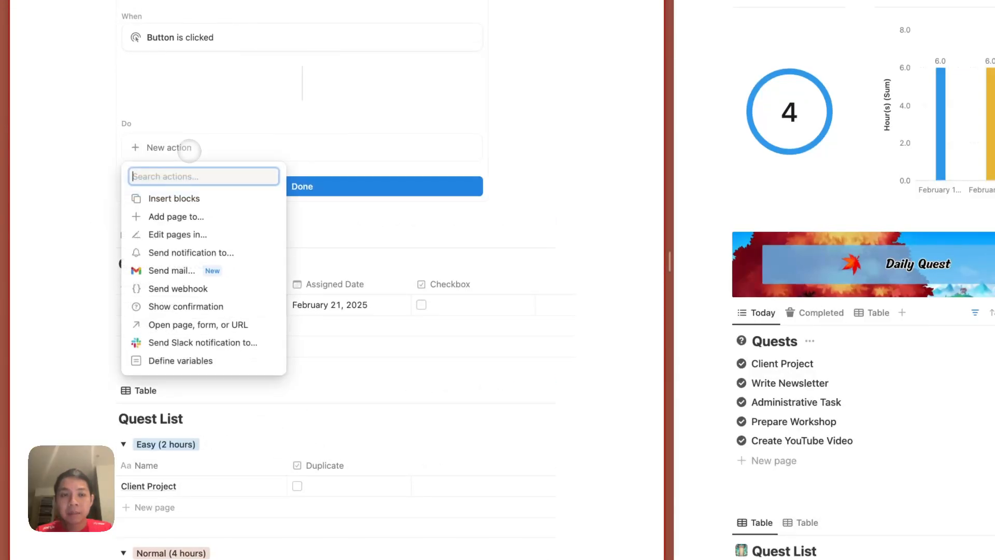
left_click(204, 233)
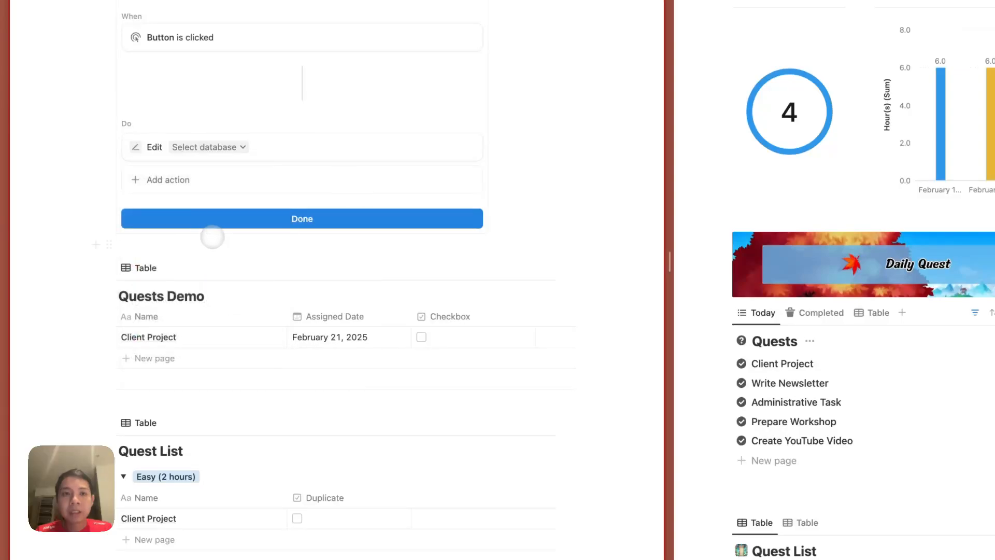
left_click(217, 147)
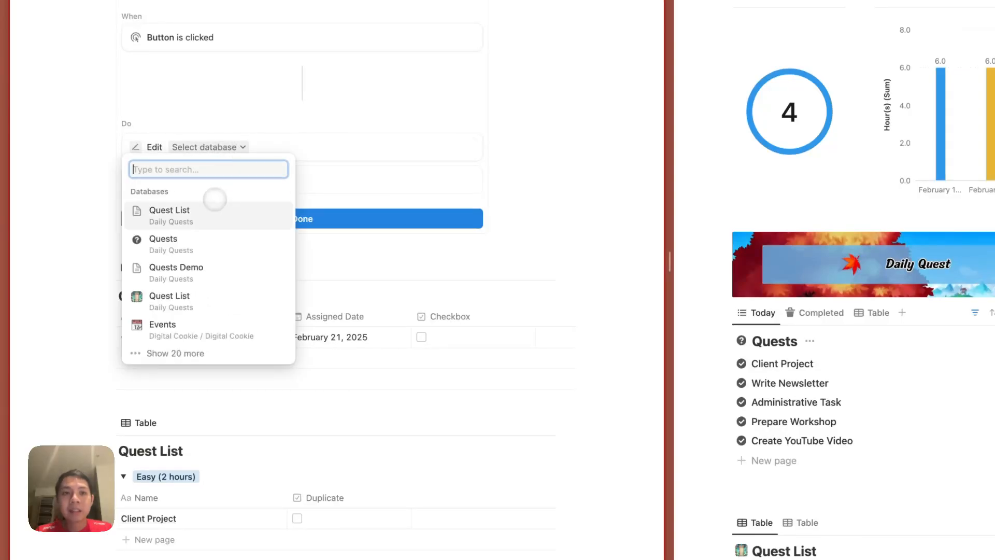
left_click(203, 210)
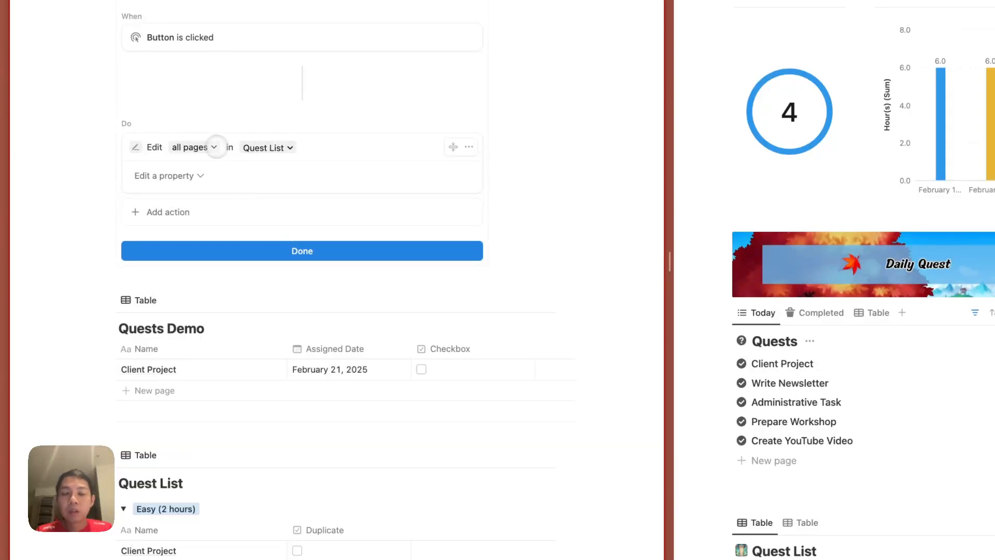
left_click(207, 148)
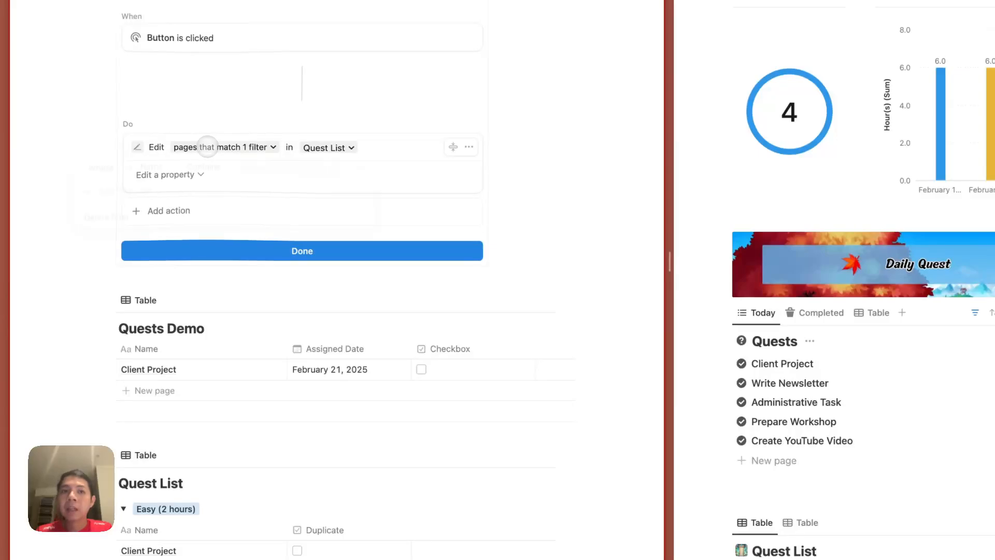
left_click(147, 191)
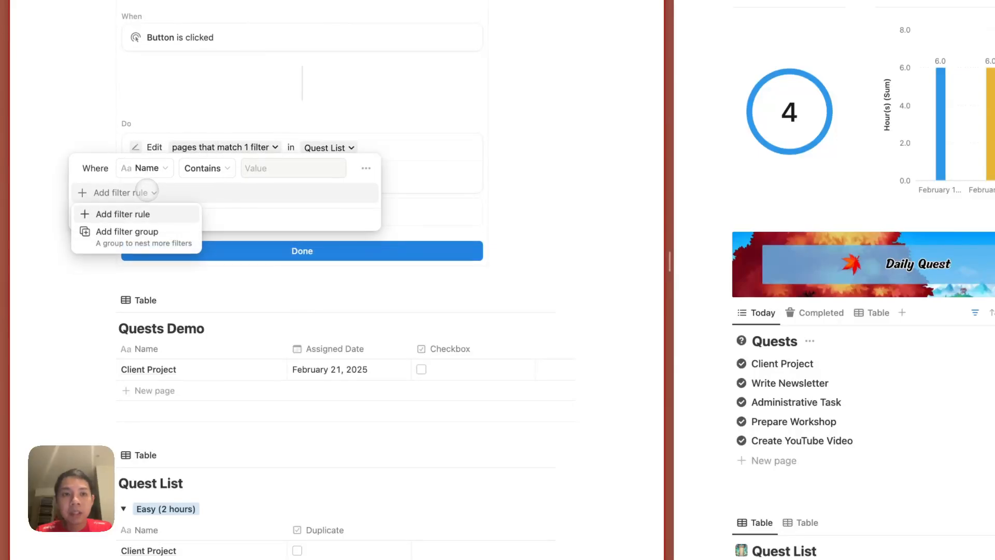
left_click(148, 215)
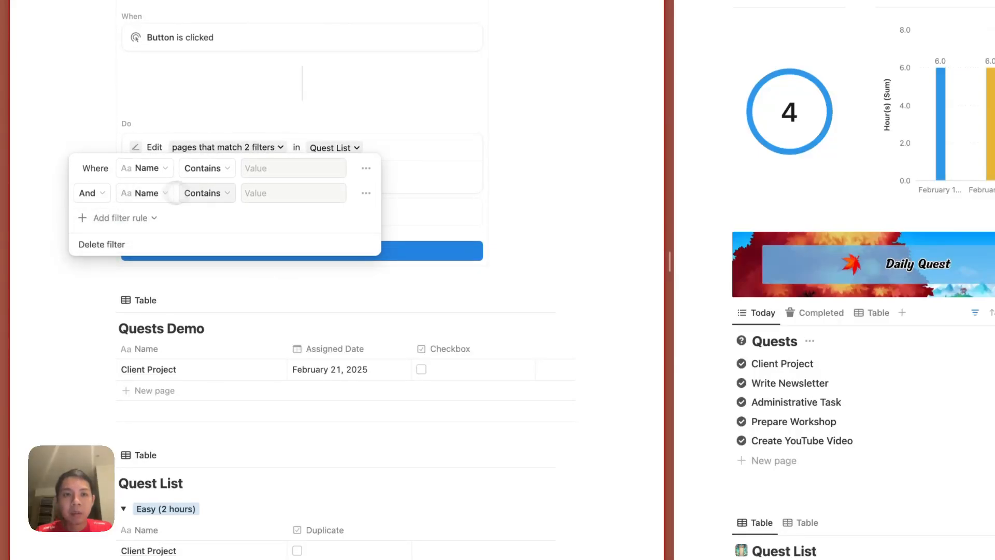
left_click(366, 193)
left_click(358, 214)
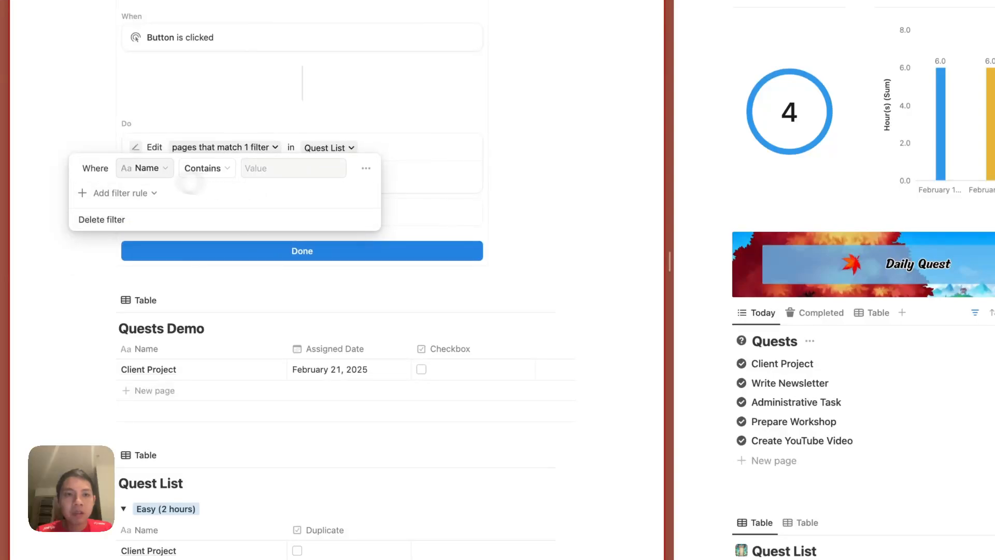
Step: Set the button action's page filter to Type is Easy (2 hours)
left_click(144, 168)
left_click(129, 224)
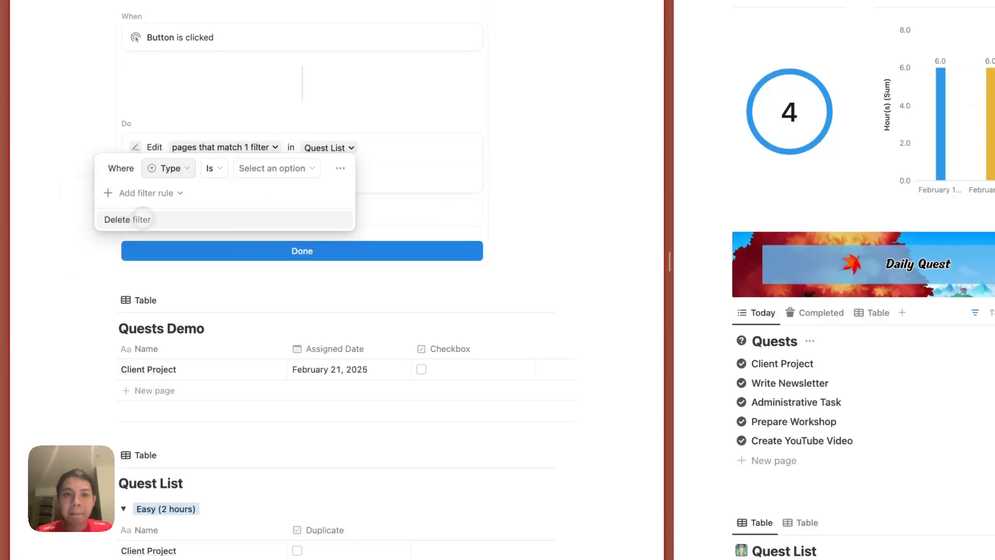
left_click(265, 166)
left_click(253, 215)
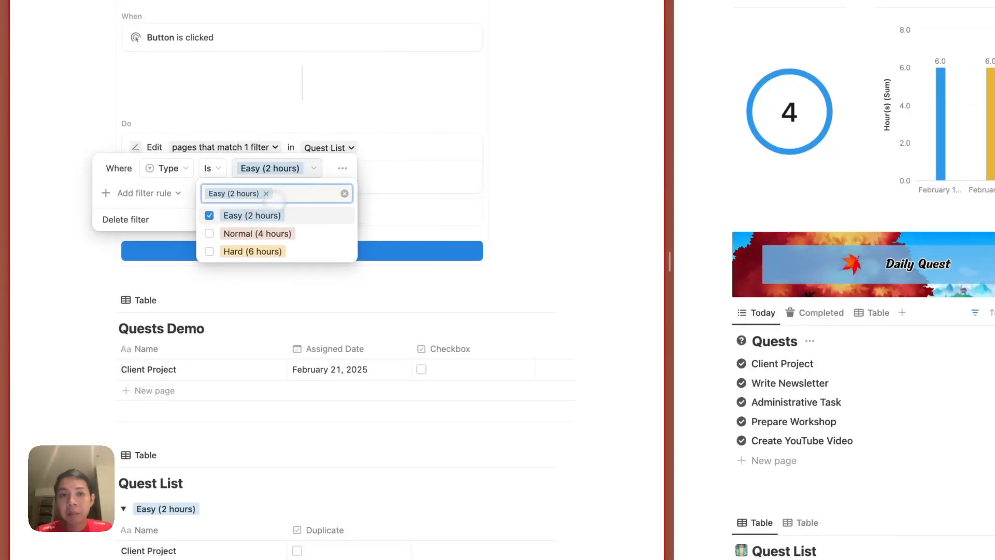
left_click(313, 158)
left_click(317, 151)
Step: Have the button action set the Duplicate property to Checked, and finish the button setup
left_click(178, 175)
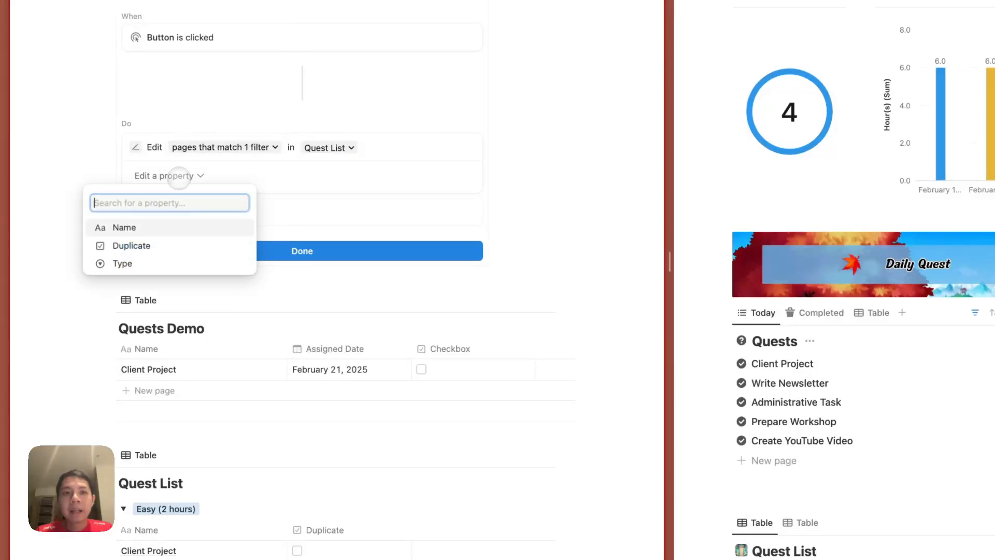
left_click(171, 242)
left_click(265, 176)
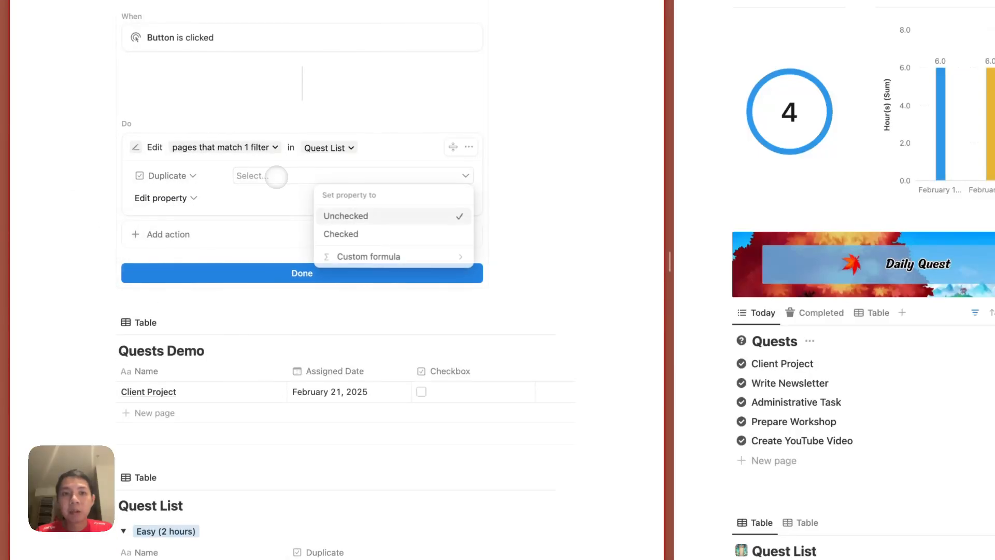
left_click(325, 233)
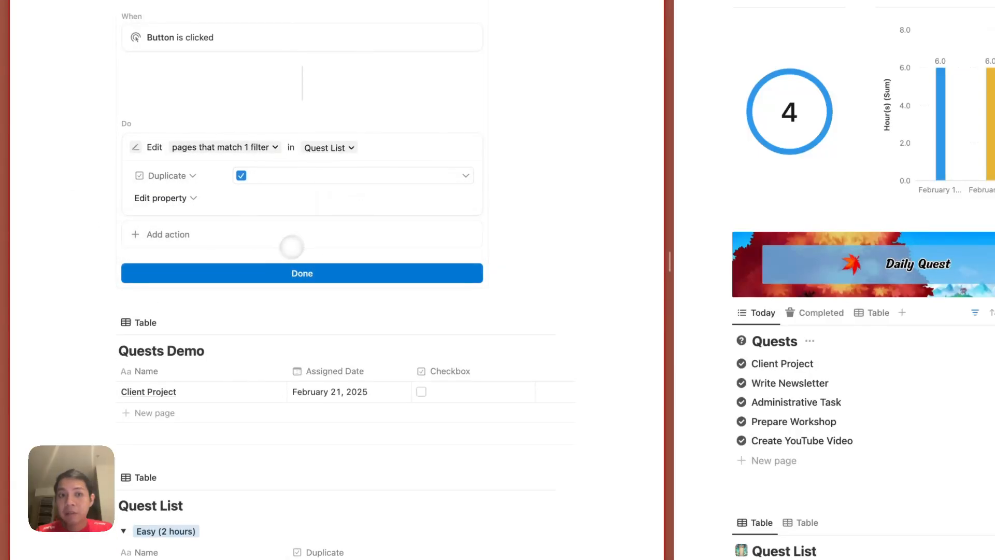
left_click(275, 274)
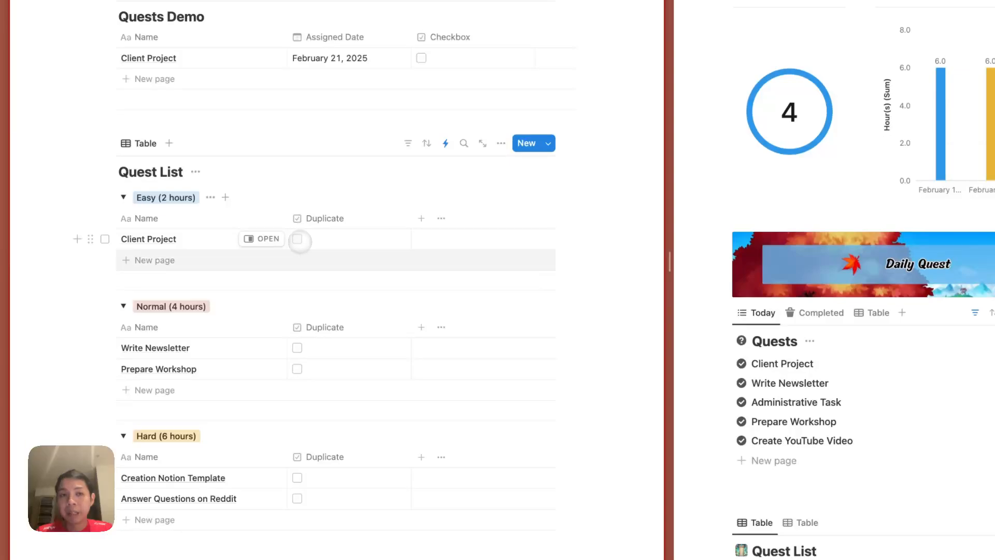
Step: Run the Easy (2 hours) button to test it, and duplicate the button block
scroll(299, 259, "up", 3)
scroll(300, 265, "up", 2)
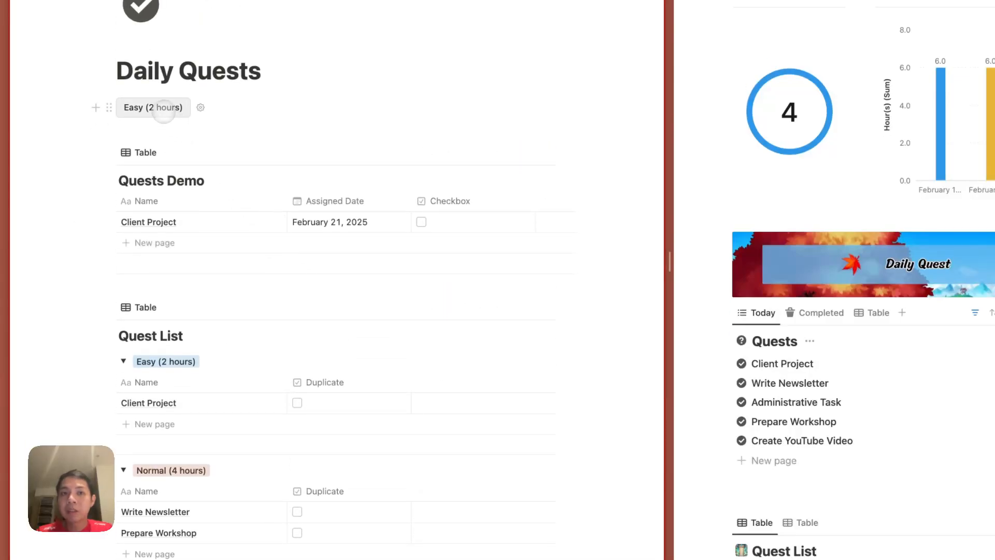
left_click(162, 108)
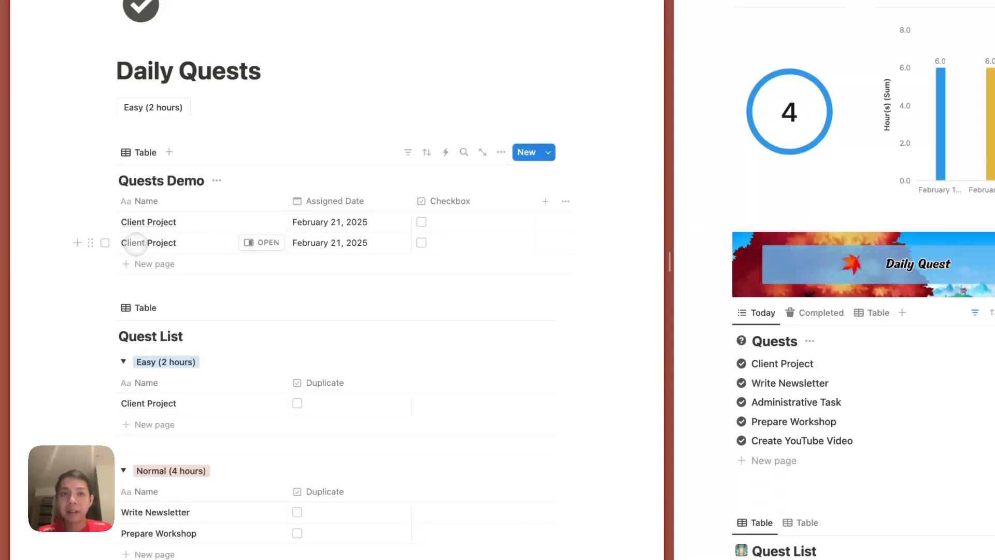
left_click(109, 107)
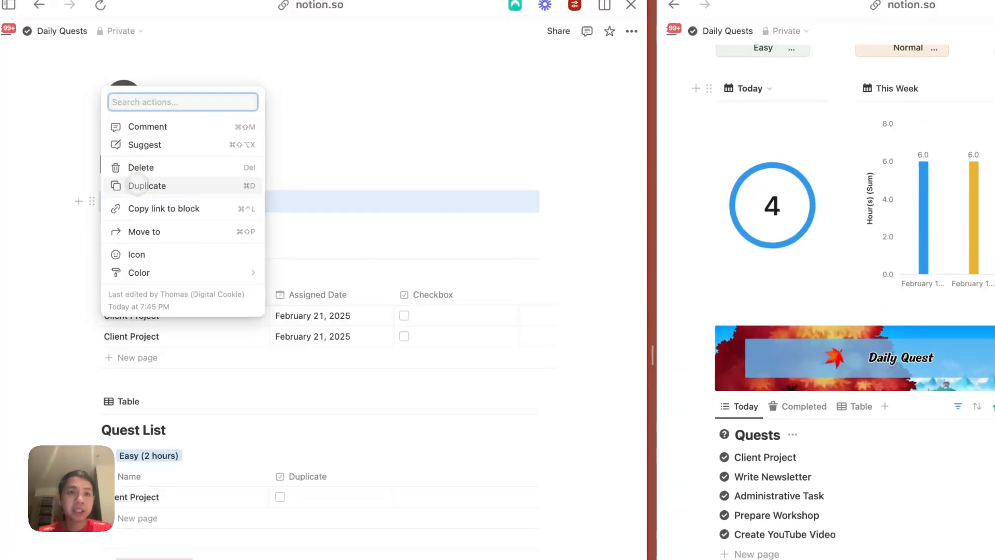
left_click(138, 185)
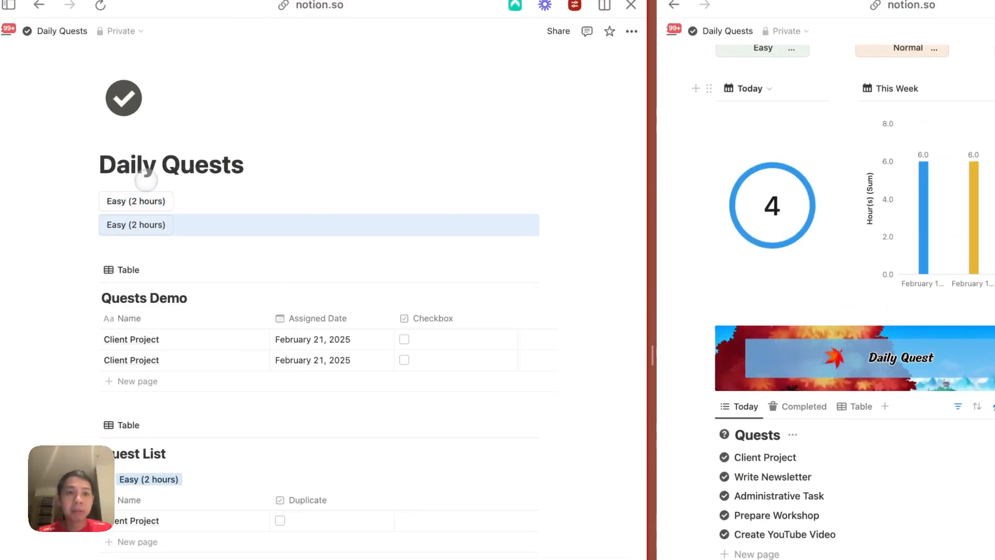
Step: Move the duplicated Easy button into a second column beside the original and rename it Normal (4 hours)
left_click_drag(85, 225, 599, 206)
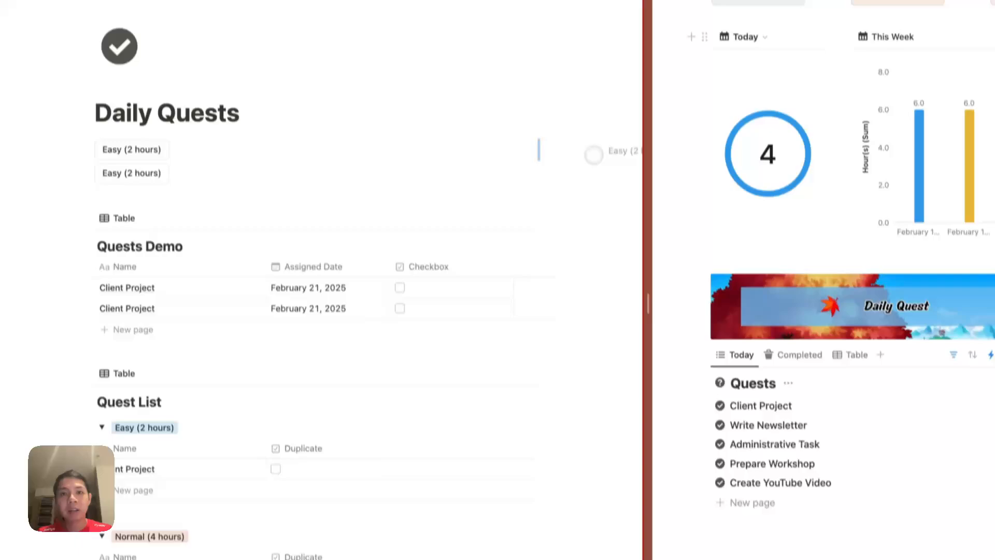
left_click_drag(594, 155, 562, 154)
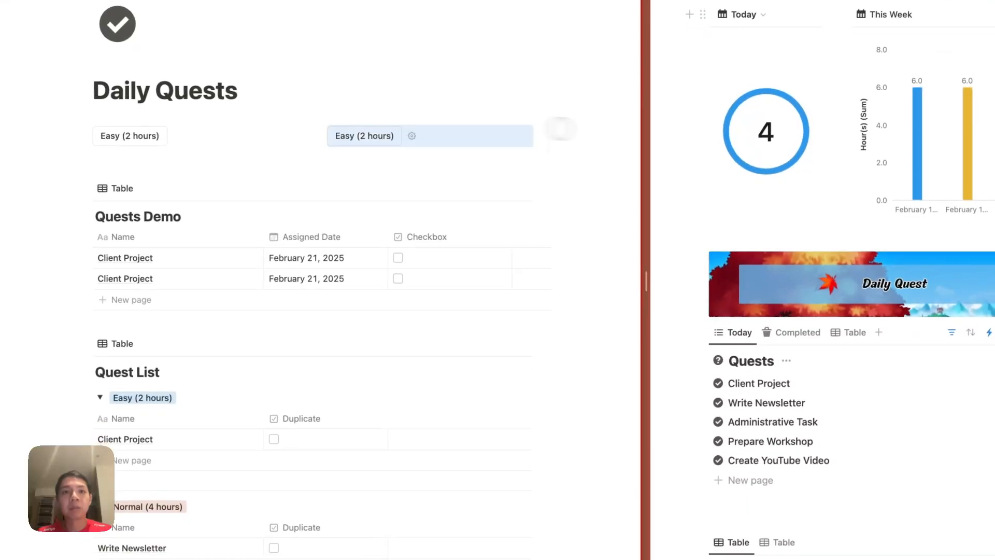
left_click(404, 168)
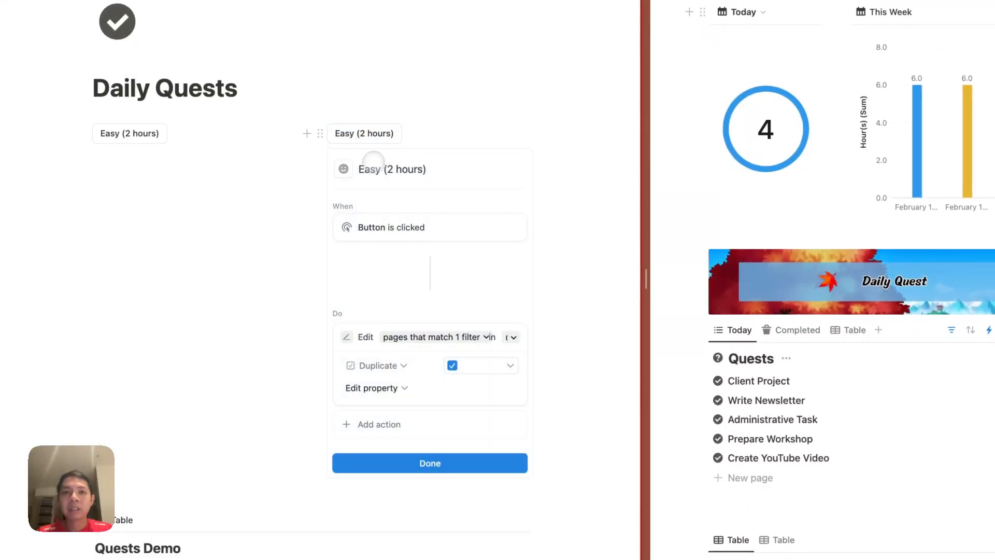
double_click(373, 164)
type("Normal")
left_click(406, 171)
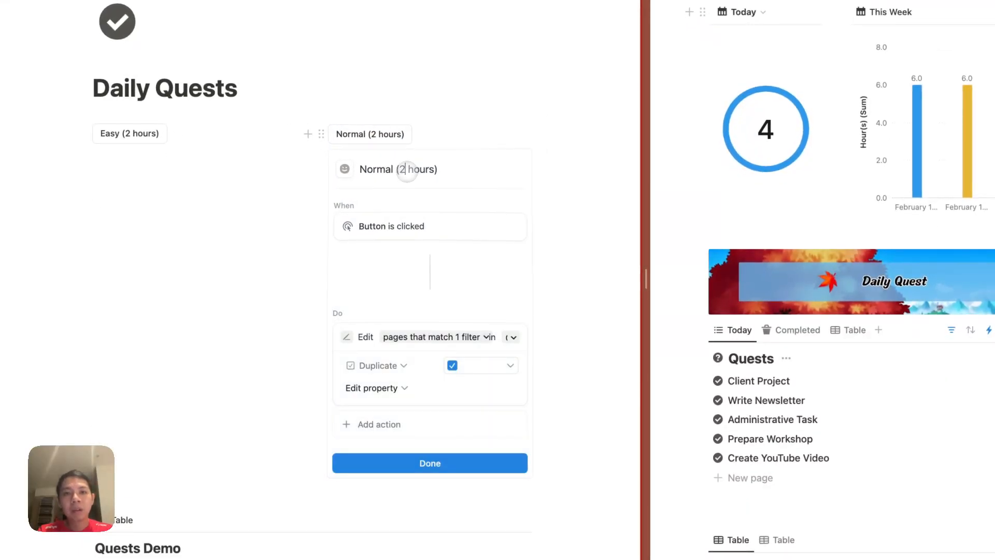
key("BackSpace")
type("4")
Step: Add Normal (4 hours) to the Type filter of the Normal button's action, and finish the button setup
left_click(433, 338)
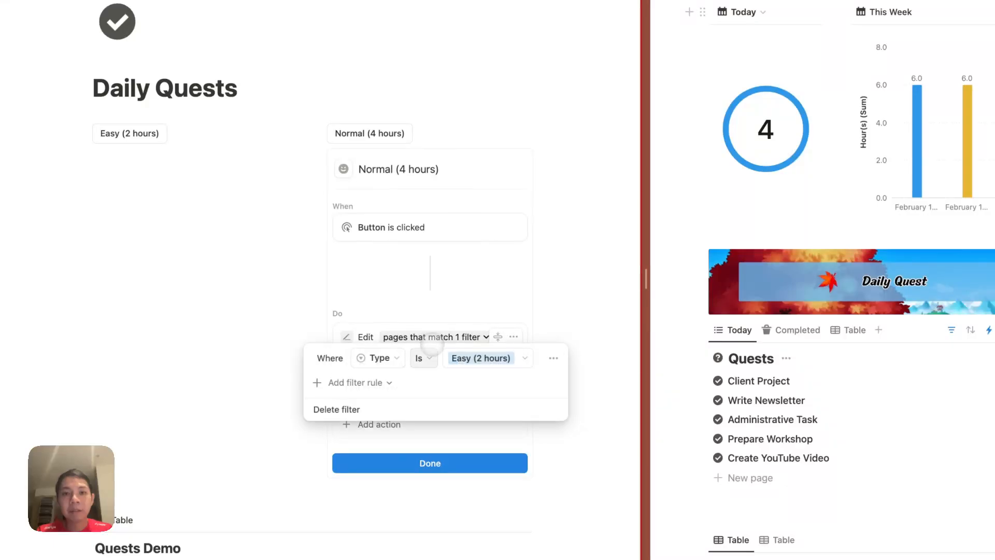
left_click(458, 358)
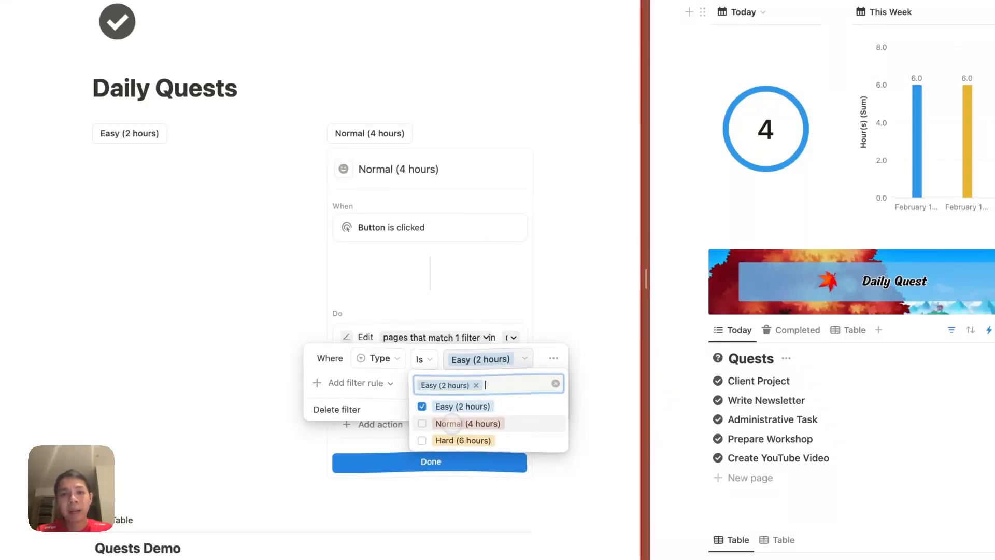
left_click(421, 423)
key("Escape")
left_click(383, 298)
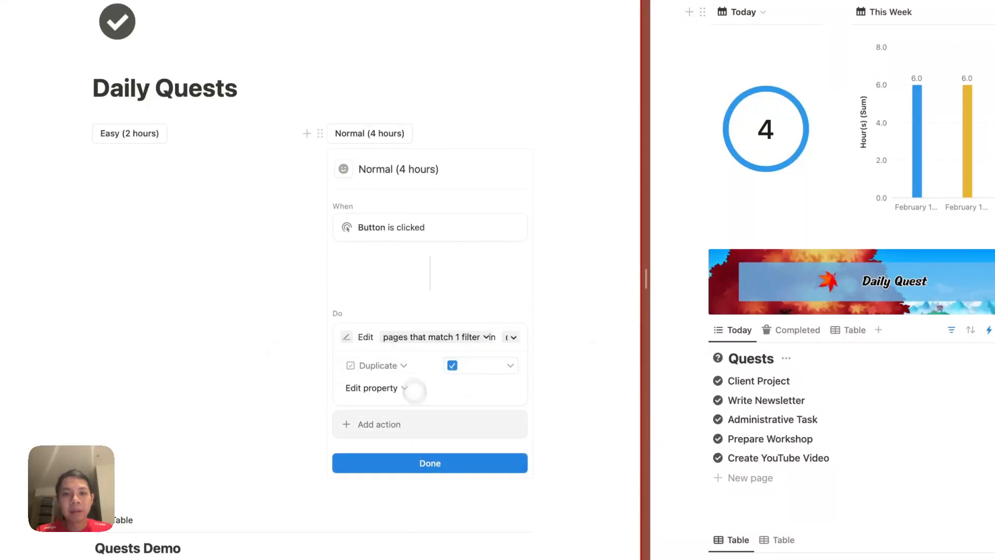
left_click(414, 462)
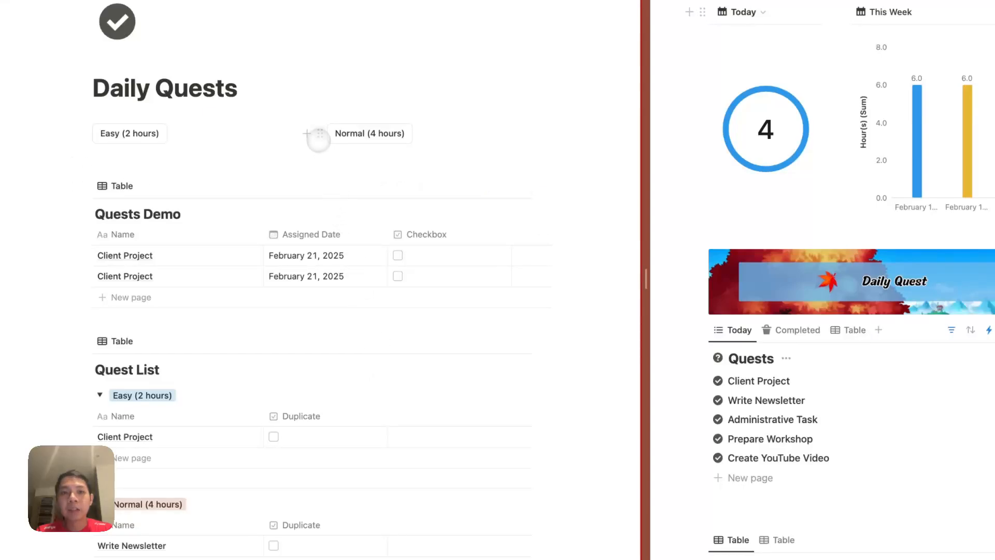
Step: Duplicate the Normal (4 hours) button and place the copy in a third column beside it
left_click(320, 133)
left_click(258, 118)
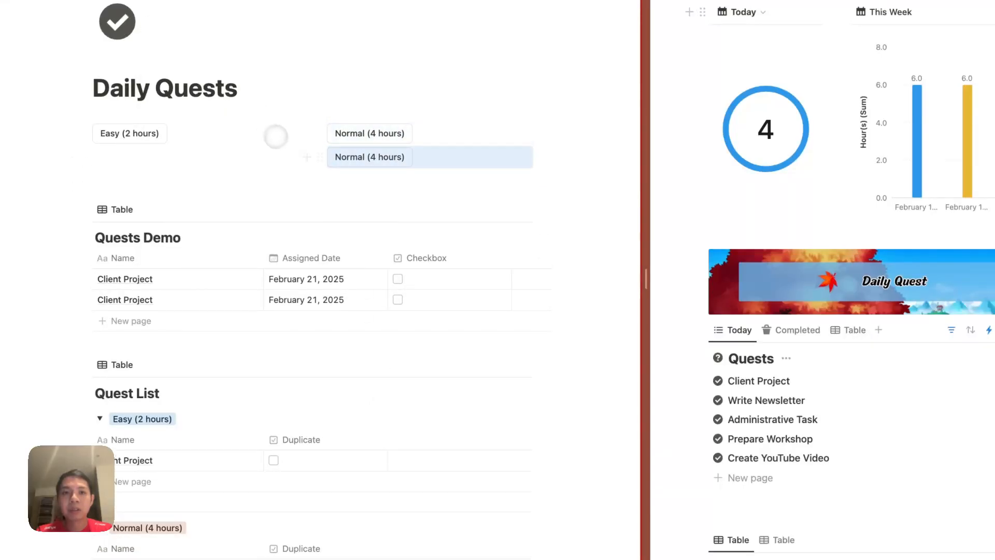
left_click_drag(319, 156, 560, 131)
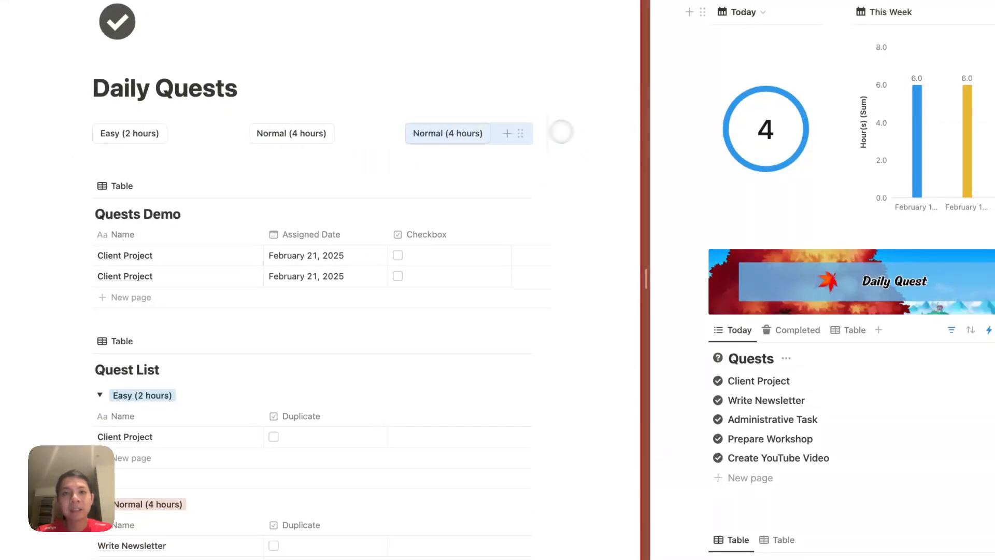
left_click(501, 138)
key("Escape")
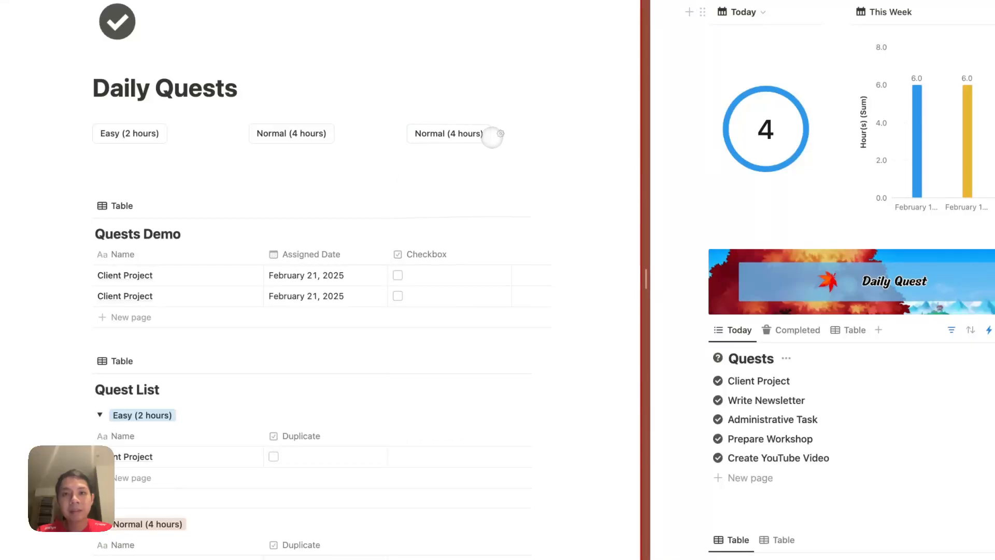
Step: Open the third button's settings and rename it Hard (6 hours)
left_click(497, 137)
triple_click(394, 167)
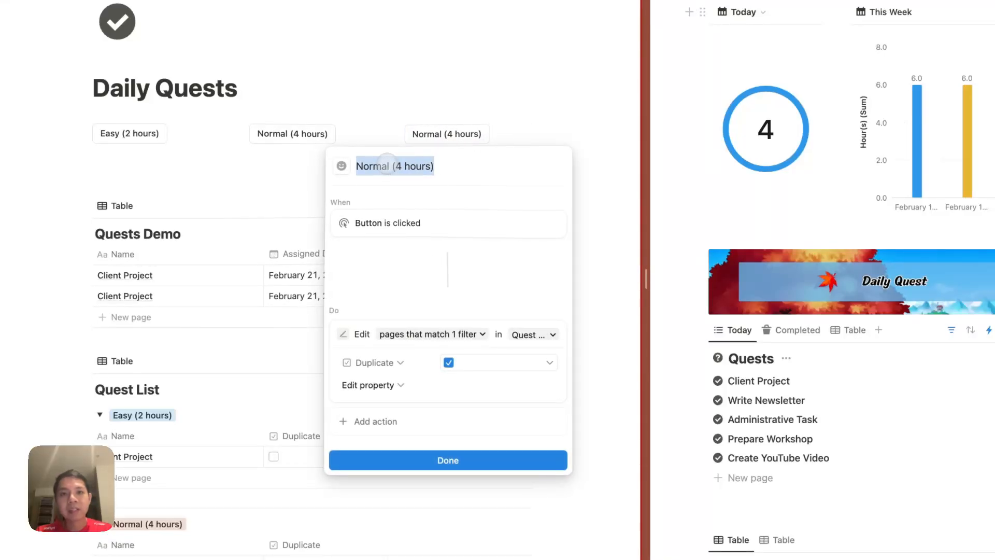
type("Hard")
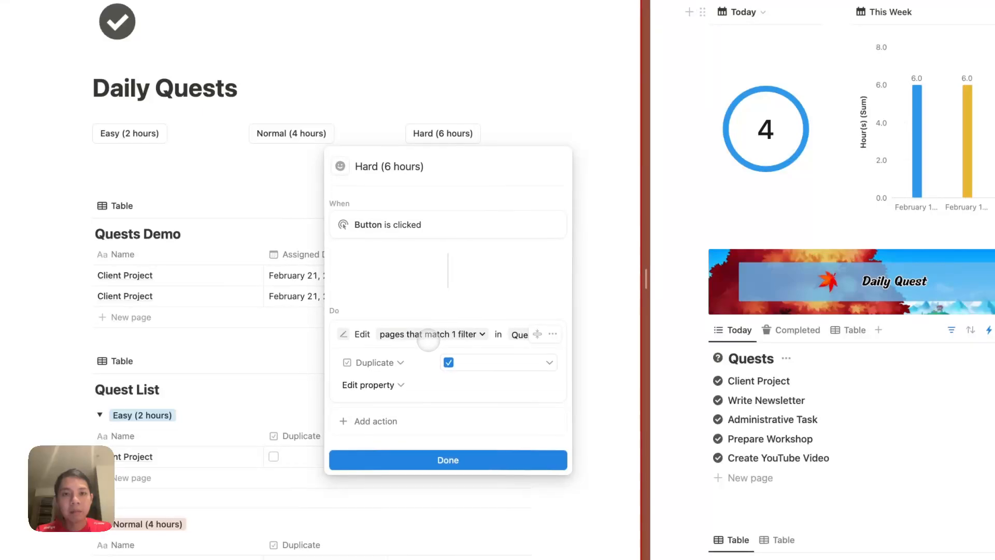
Step: Add Hard (6 hours) to the Type filter of the Hard button's action, and finish the button setup
left_click(485, 330)
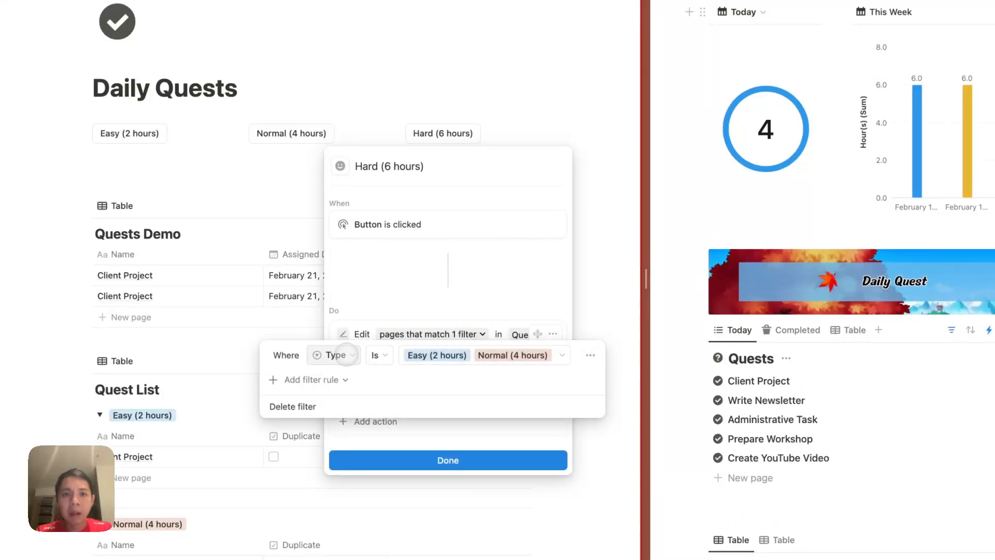
left_click(425, 355)
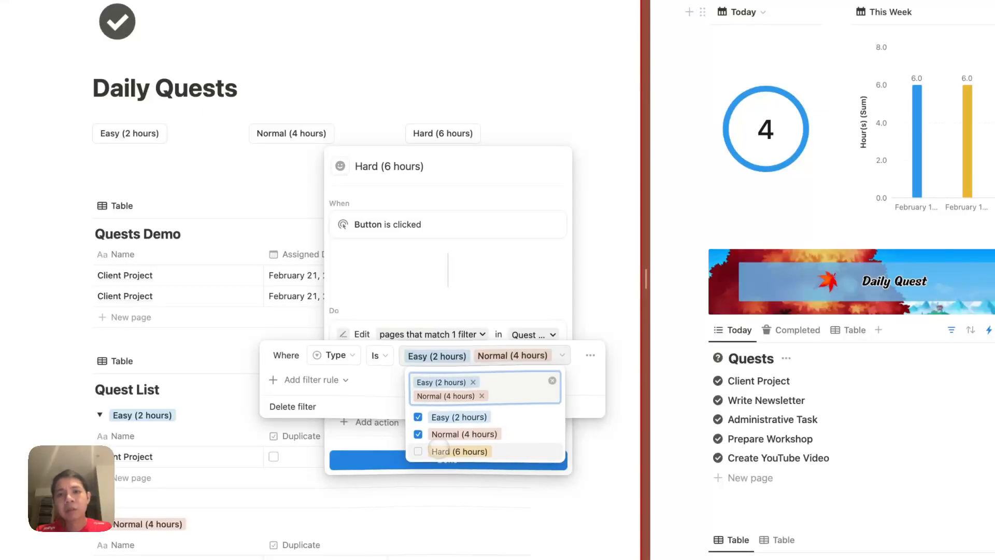
left_click(447, 451)
left_click(437, 315)
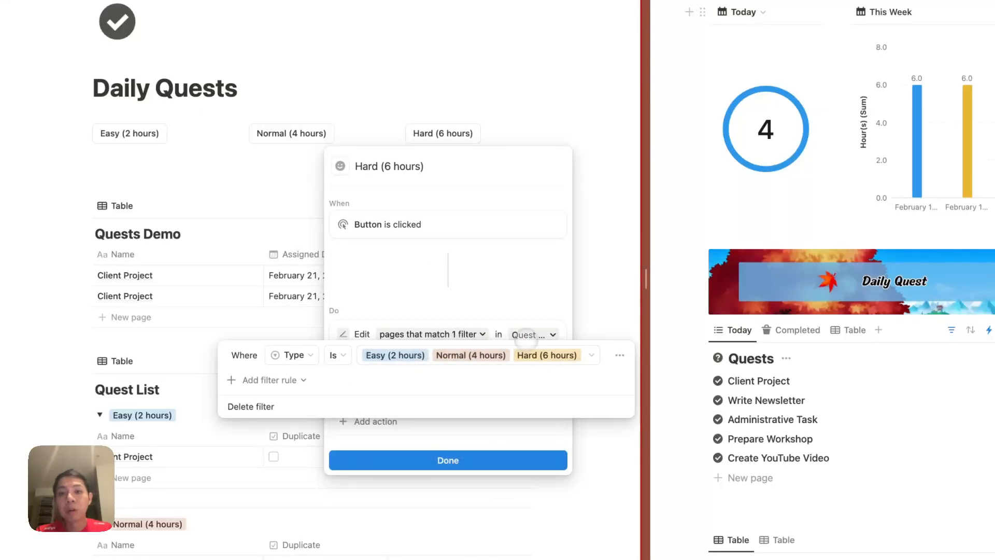
left_click(501, 308)
left_click(444, 453)
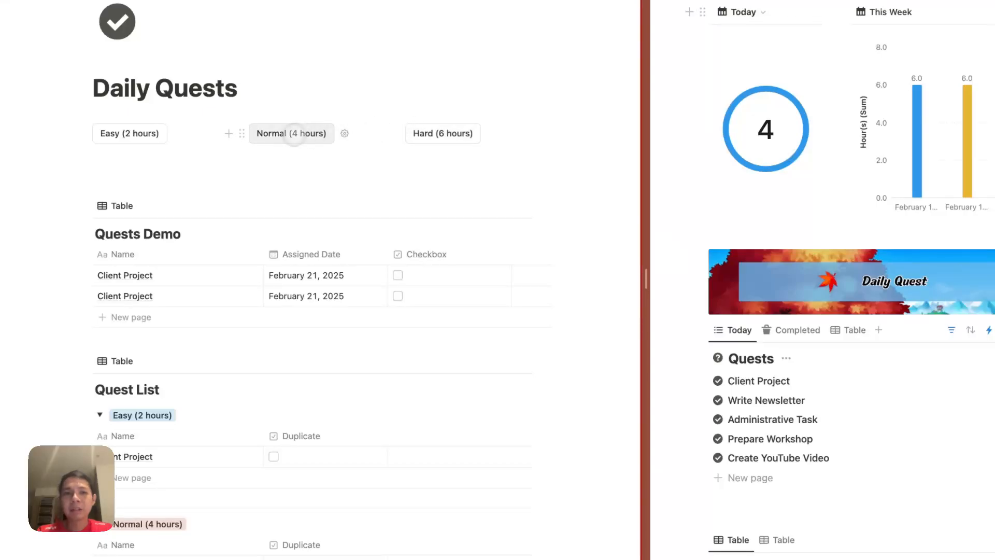
Step: Delete both Client Project entries from the Quests Demo table
scroll(223, 202, "down", 3)
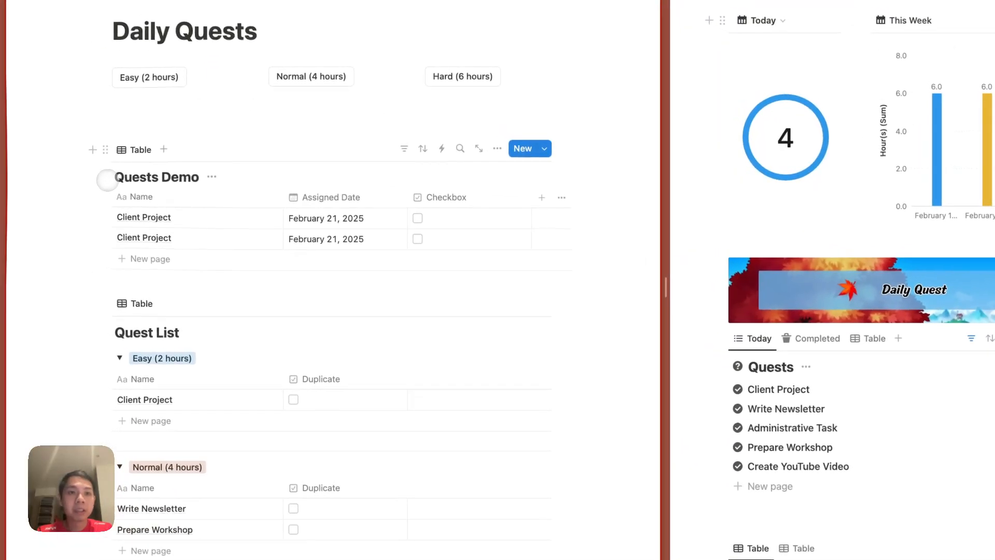
left_click(82, 189)
key("Delete")
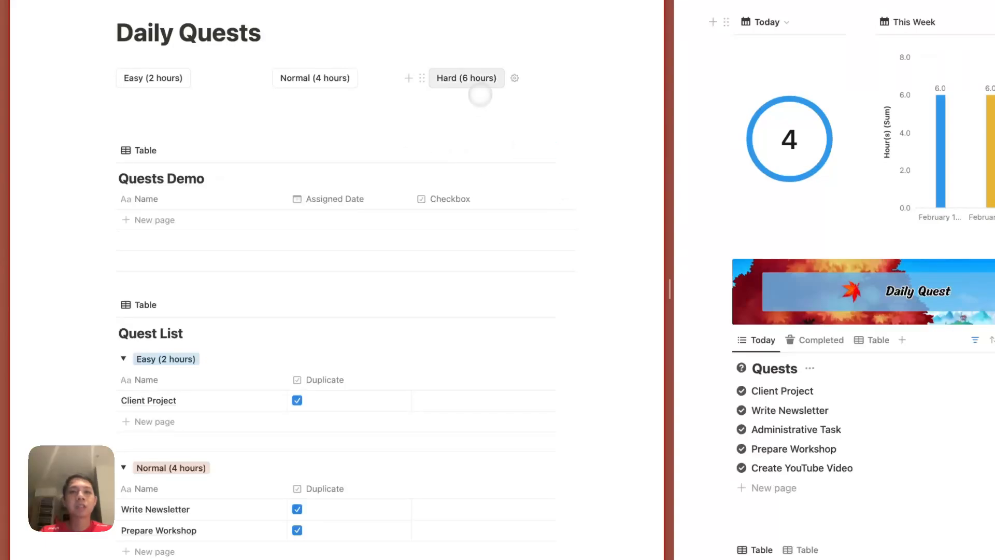
Step: Run the Hard (6 hours) button to test it, and check the Quest List and Quests Demo tables
left_click(465, 78)
scroll(317, 406, "down", 3)
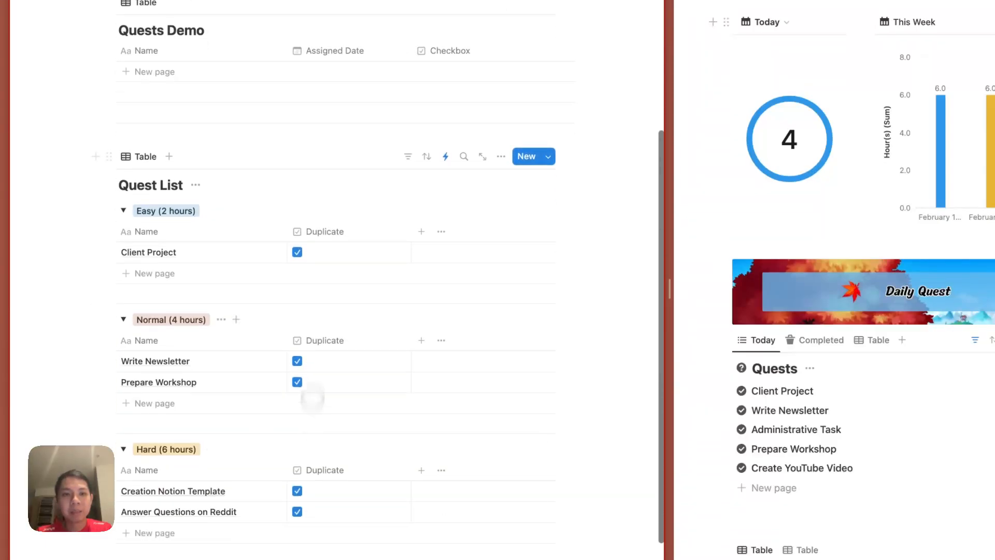
scroll(338, 450, "up", 3)
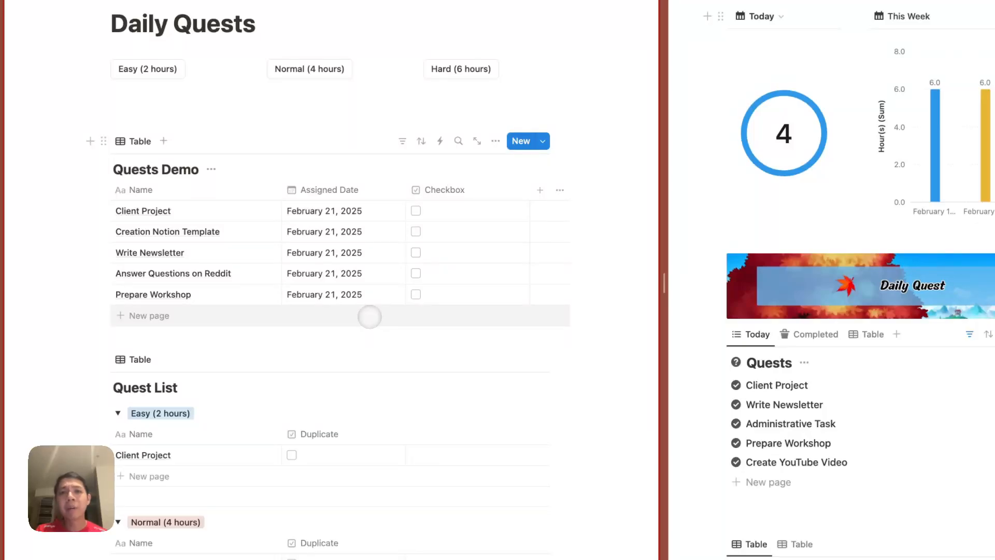
left_click(542, 143)
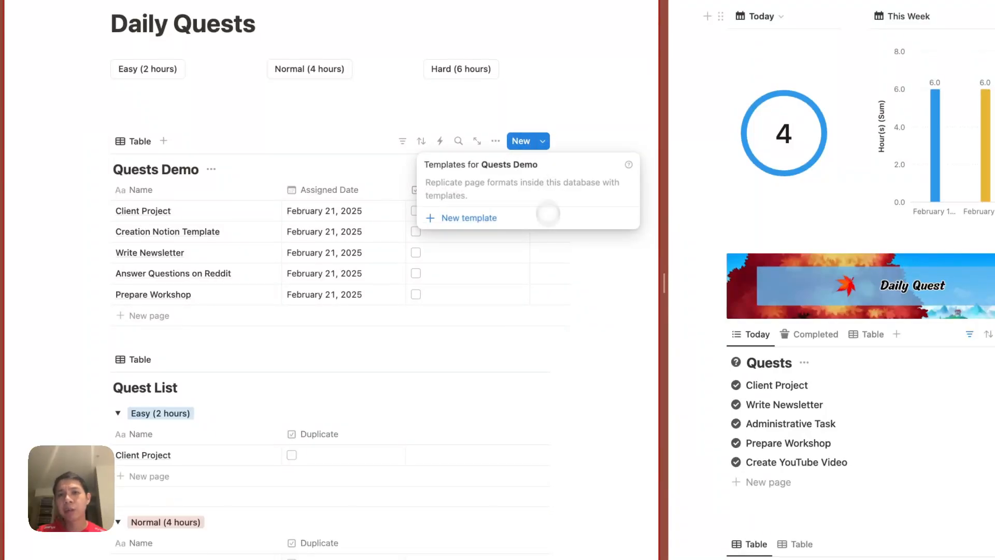
left_click(377, 337)
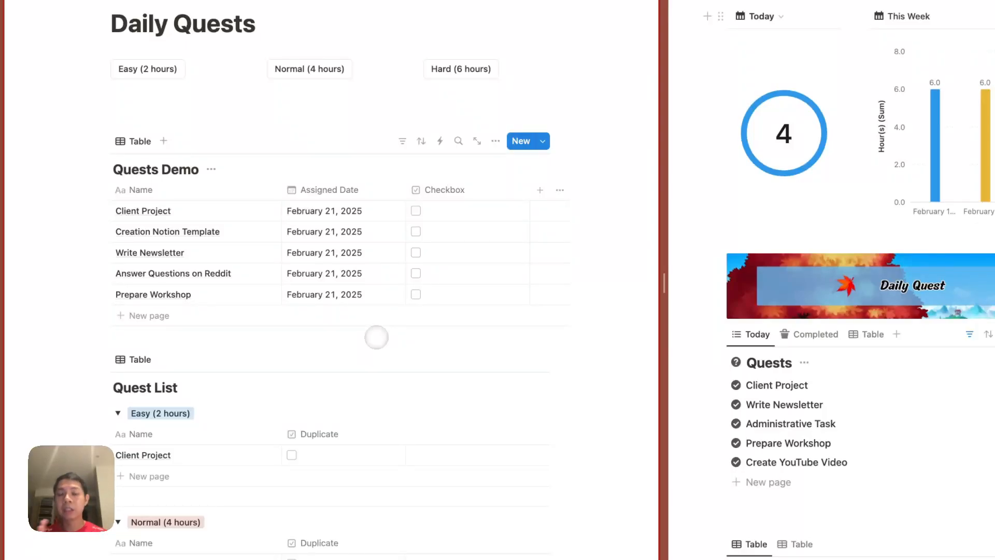
Step: Add a quest named Talk to Manager to the Easy (2 hours) group of Quest List
scroll(377, 338, "down", 5)
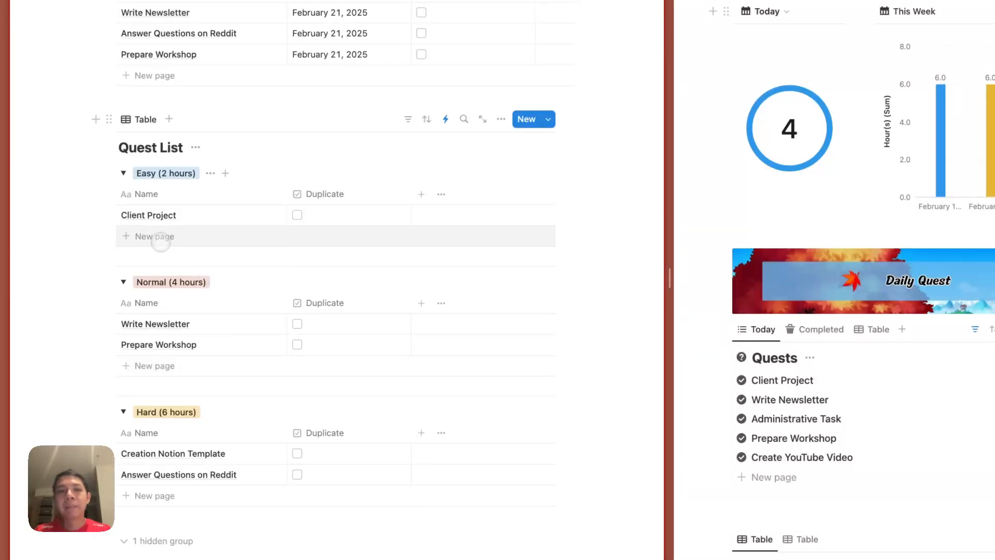
left_click(161, 237)
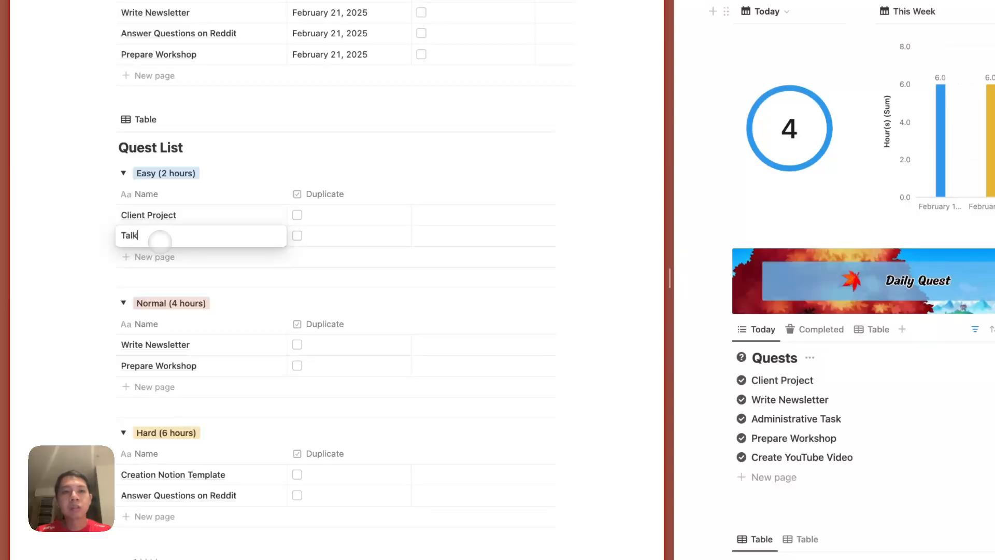
type("Talk to Manager")
key("Escape")
scroll(240, 223, "up", 5)
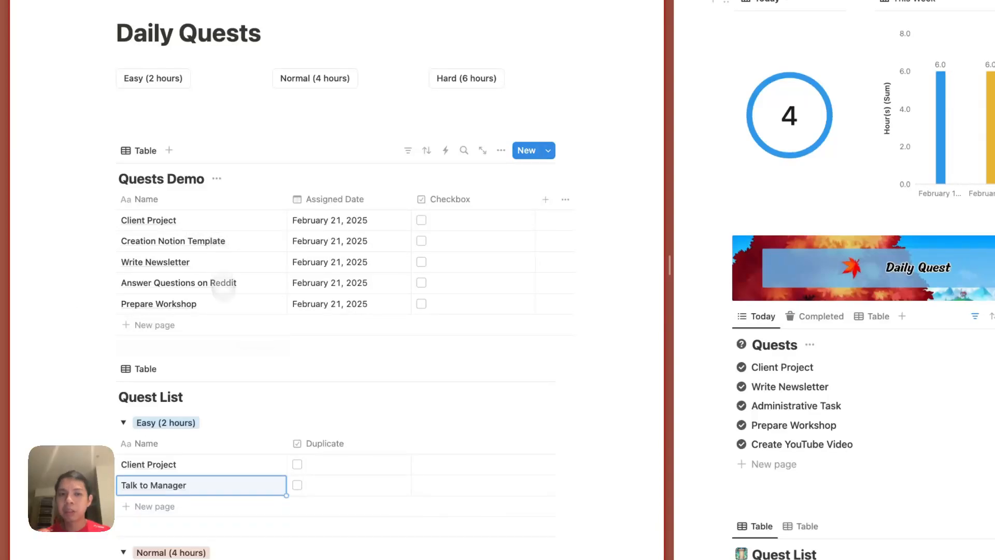
scroll(228, 337, "down", 2)
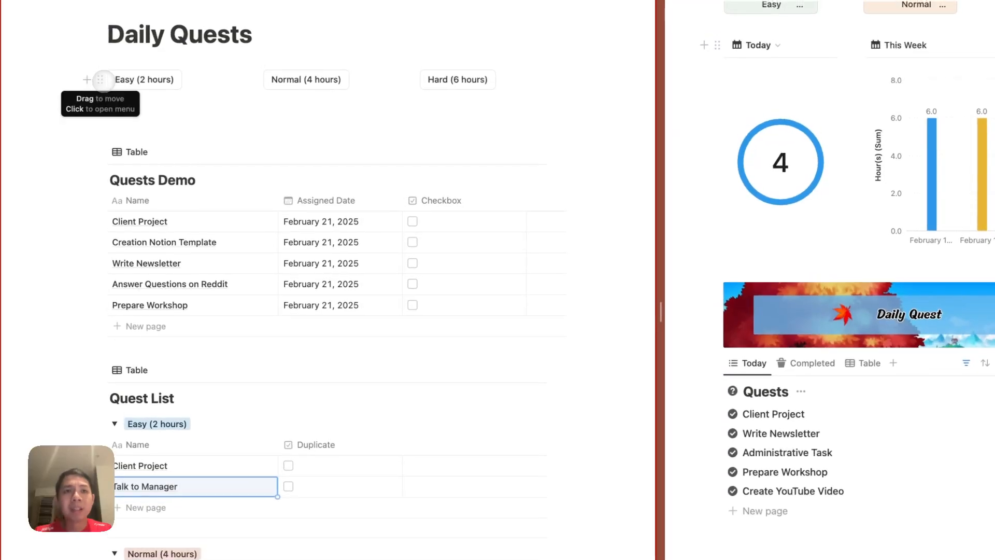
Step: Give the Easy (2 hours) button an orange background
left_click(109, 34)
mouse_move(139, 169)
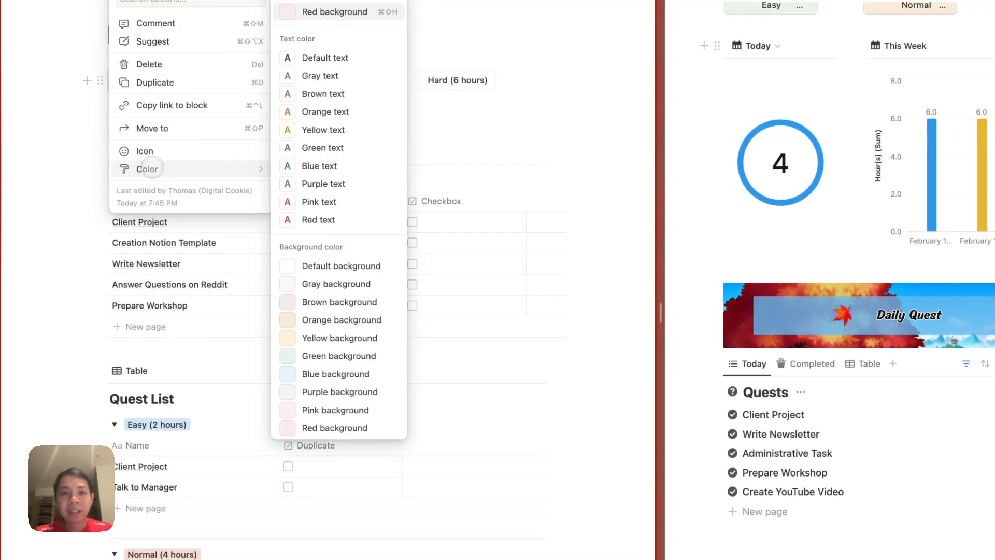
left_click(332, 320)
left_click(244, 128)
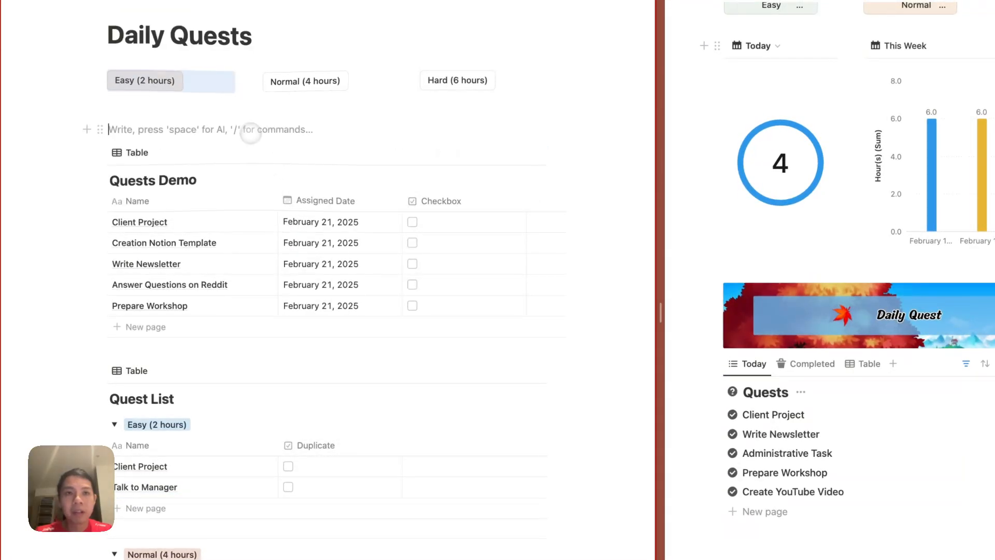
Step: Give the Normal (4 hours) button an orange background and the Hard (6 hours) button a red background
left_click(256, 80)
mouse_move(228, 169)
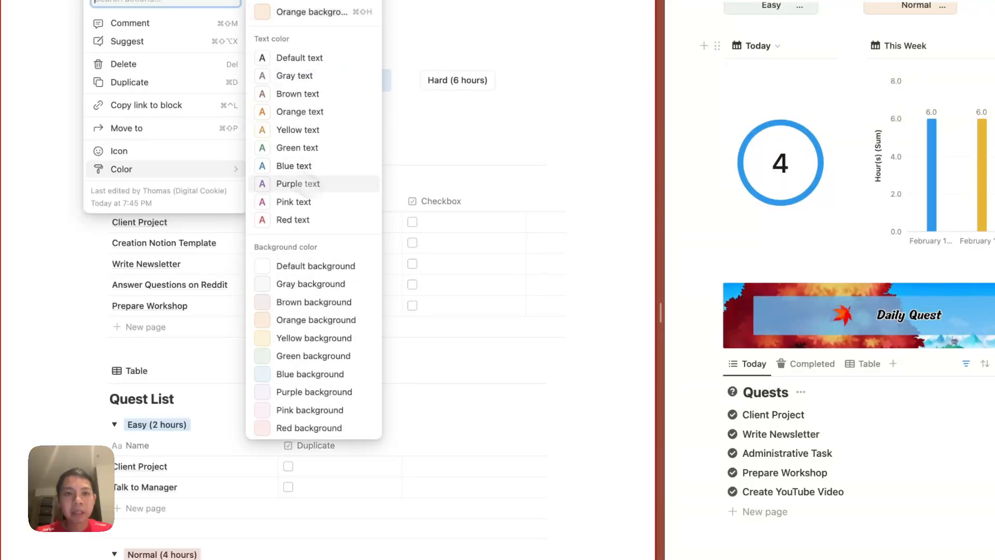
left_click(335, 320)
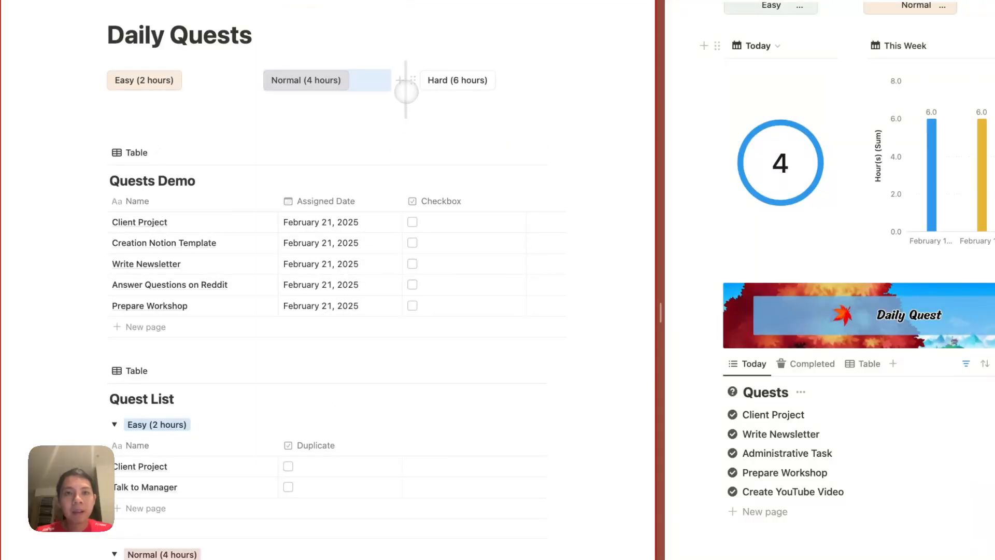
left_click(412, 81)
mouse_move(363, 168)
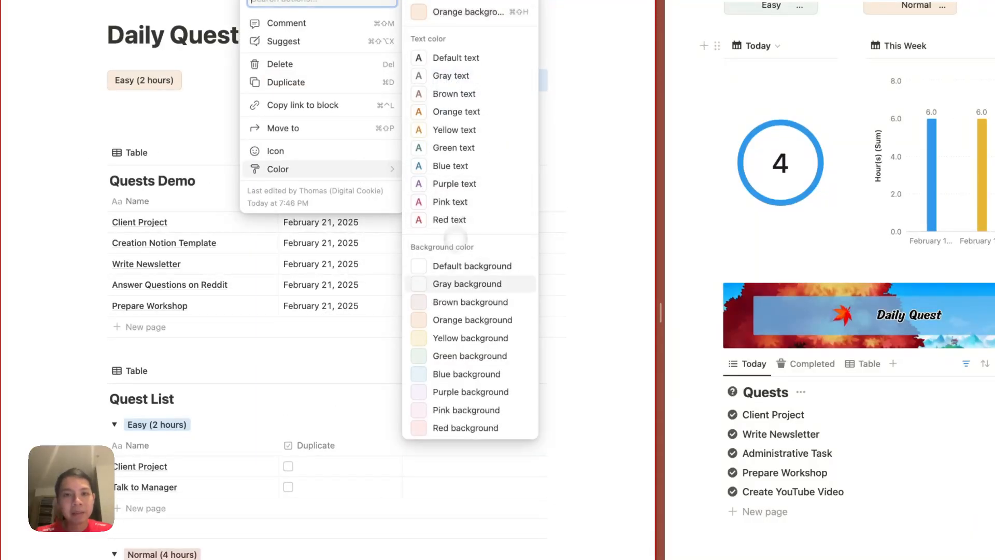
left_click(444, 428)
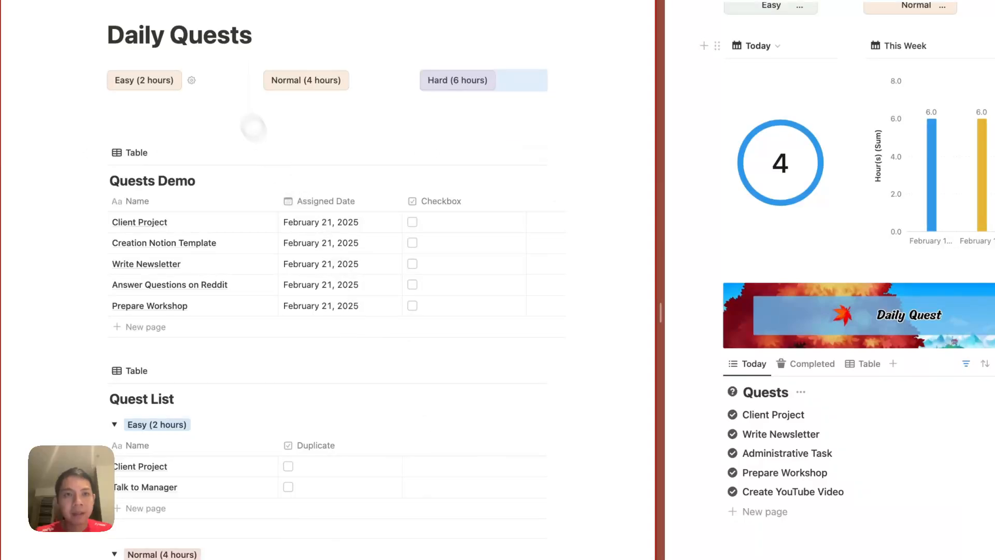
Step: Change the Easy (2 hours) button's background color to green
left_click(100, 80)
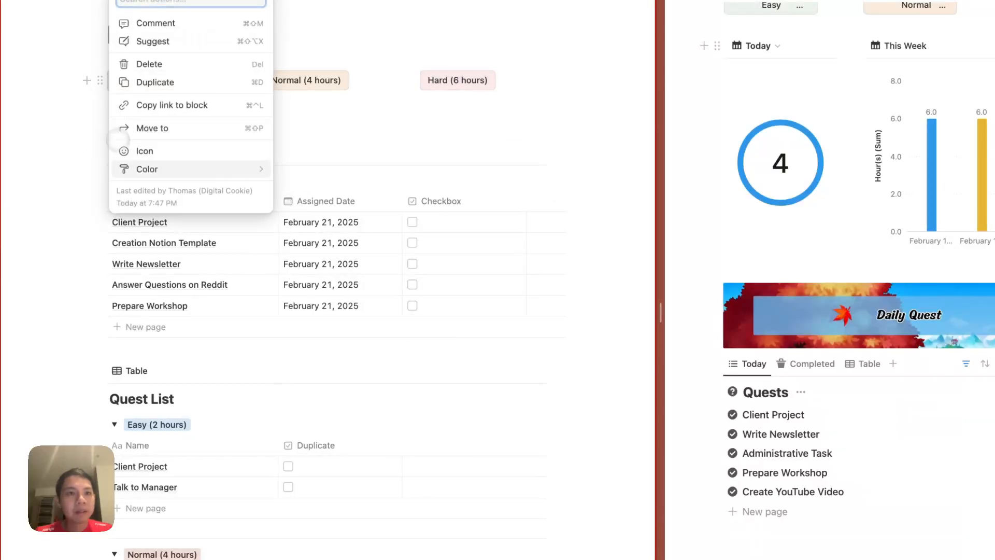
mouse_move(140, 169)
left_click(332, 373)
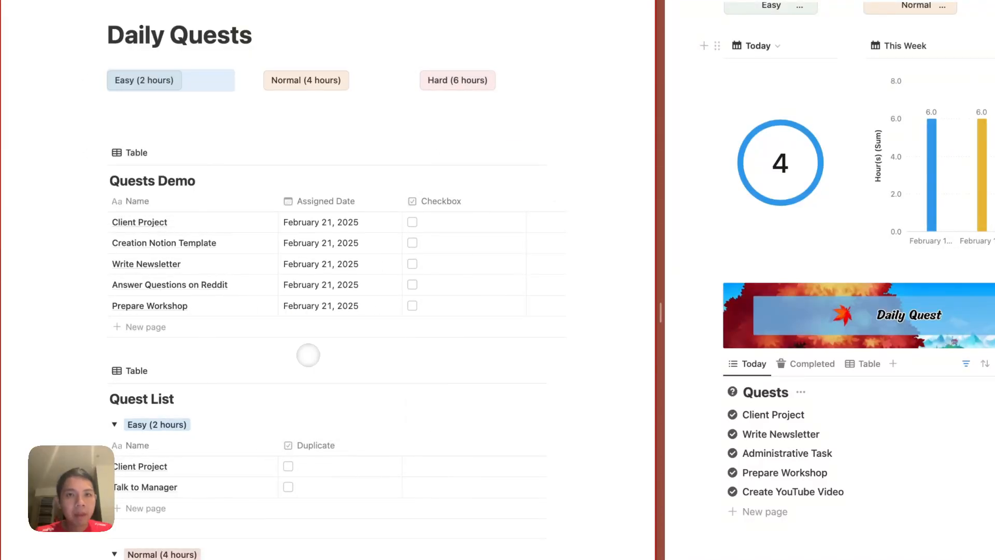
left_click(531, 108)
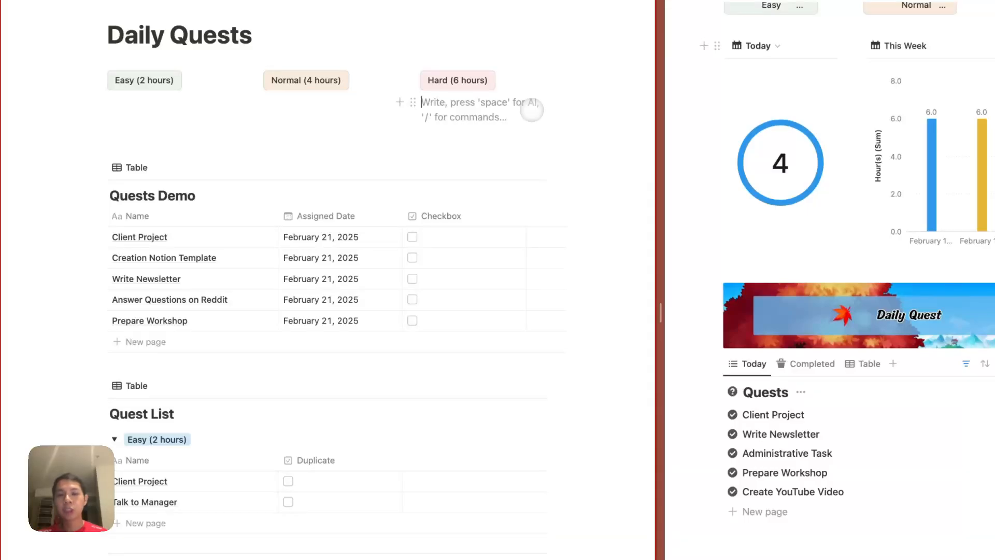